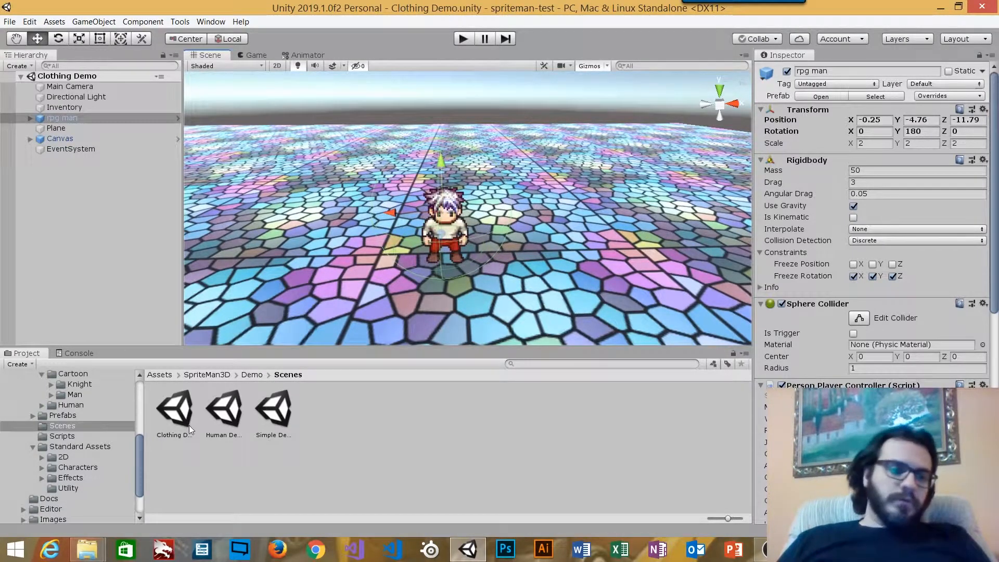
Locate the Clothing Demo scene in SpriteMan3D/Demo/Scenes, run it in play mode and dismiss the instructions.
{"action": "scroll", "coordinate": [89, 445], "scroll_direction": "up", "scroll_amount": 3}
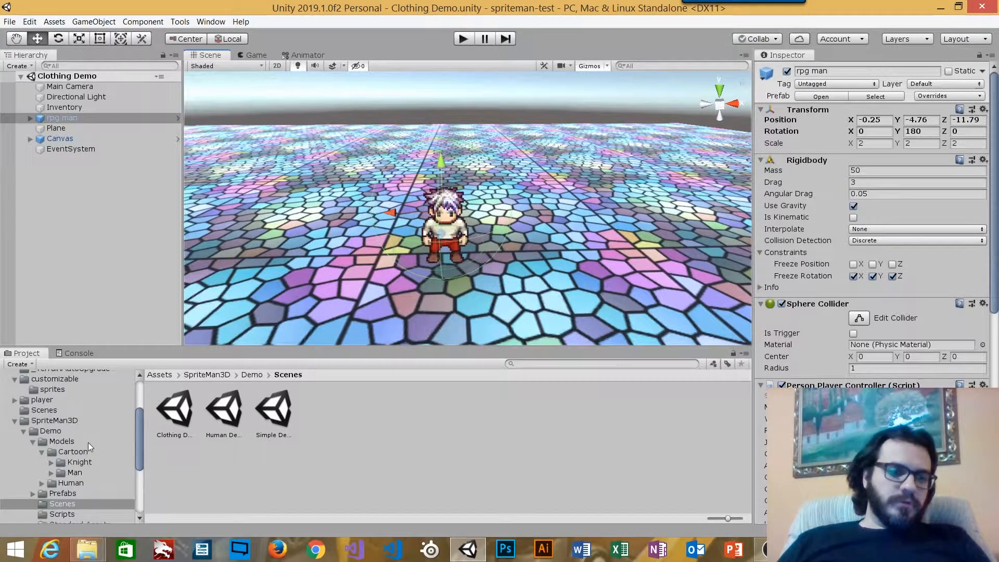
{"action": "left_click", "coordinate": [56, 381]}
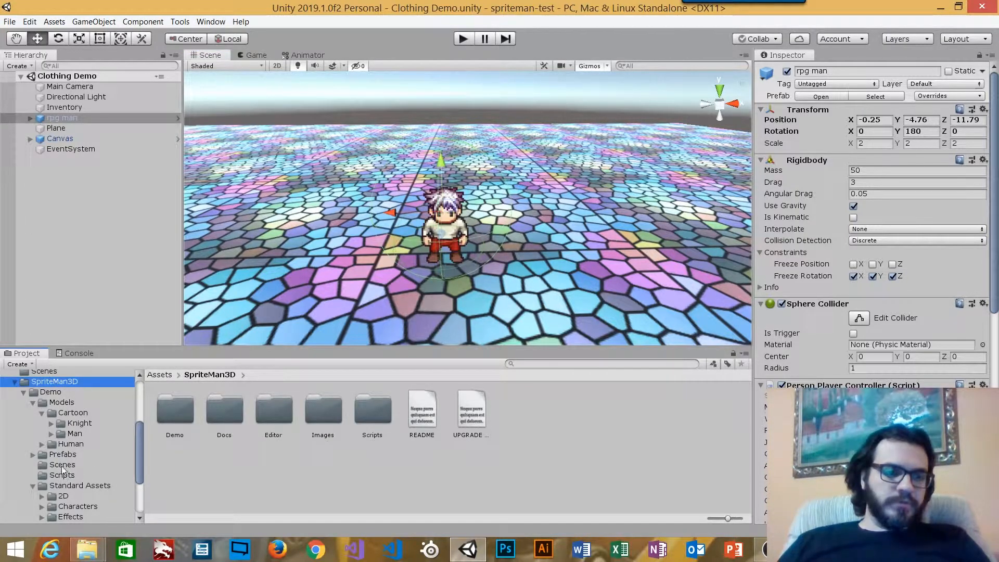
{"action": "left_click", "coordinate": [62, 464]}
{"action": "left_click", "coordinate": [187, 422]}
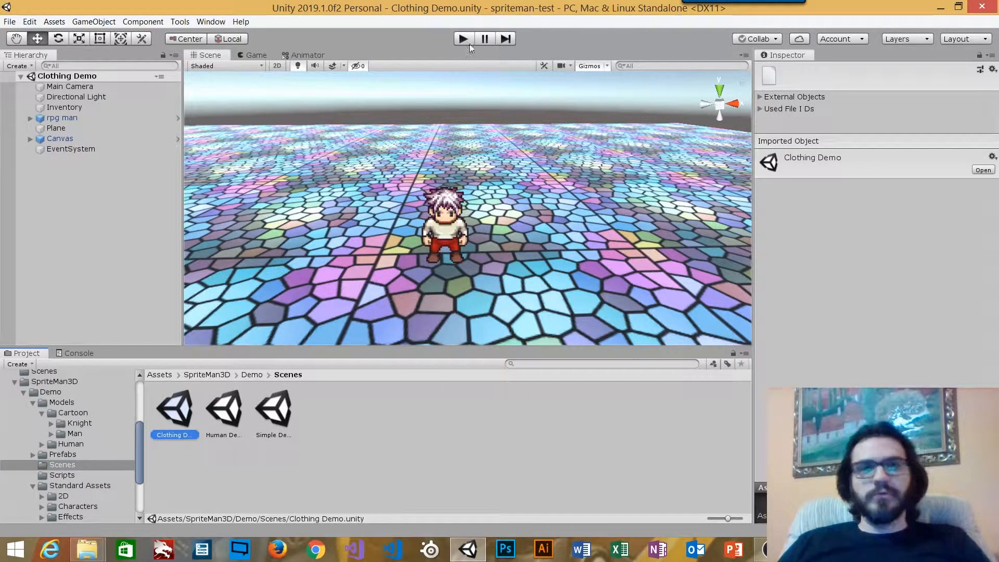
{"action": "left_click", "coordinate": [464, 39]}
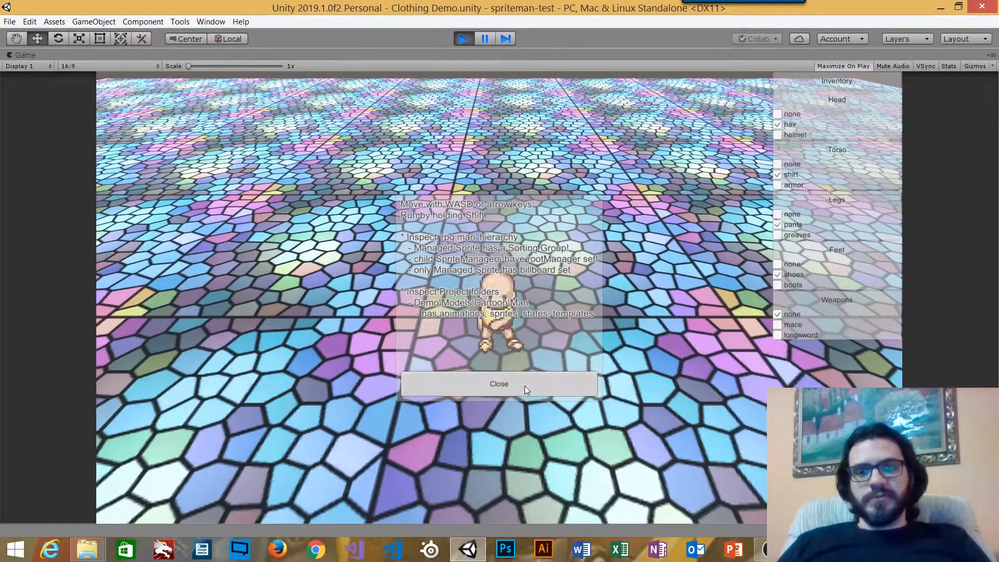
{"action": "left_click", "coordinate": [524, 385]}
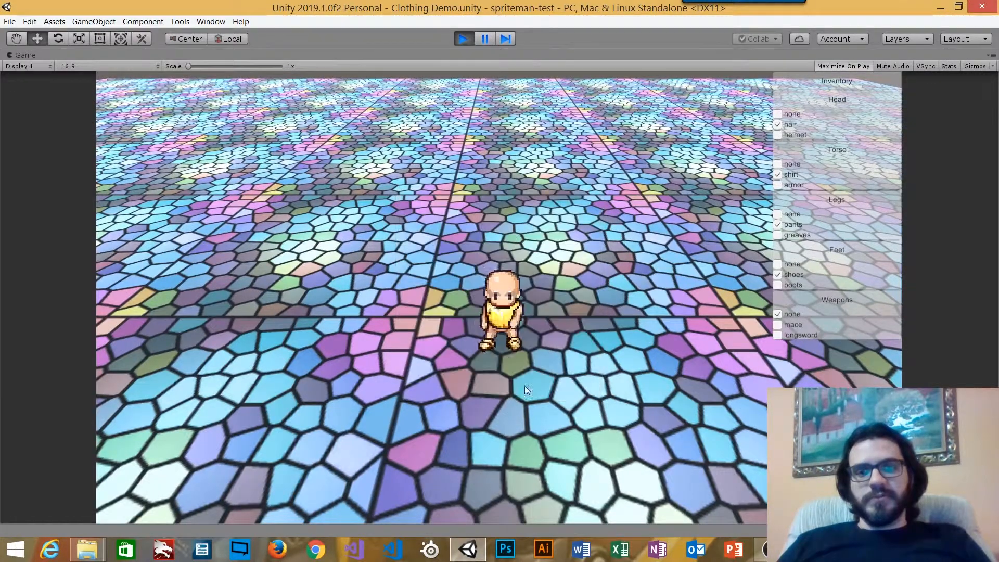
Equip the running demo character with hair, shirt, pants and the mace.
{"action": "left_click", "coordinate": [778, 125]}
{"action": "left_click", "coordinate": [778, 174]}
{"action": "left_click", "coordinate": [779, 224]}
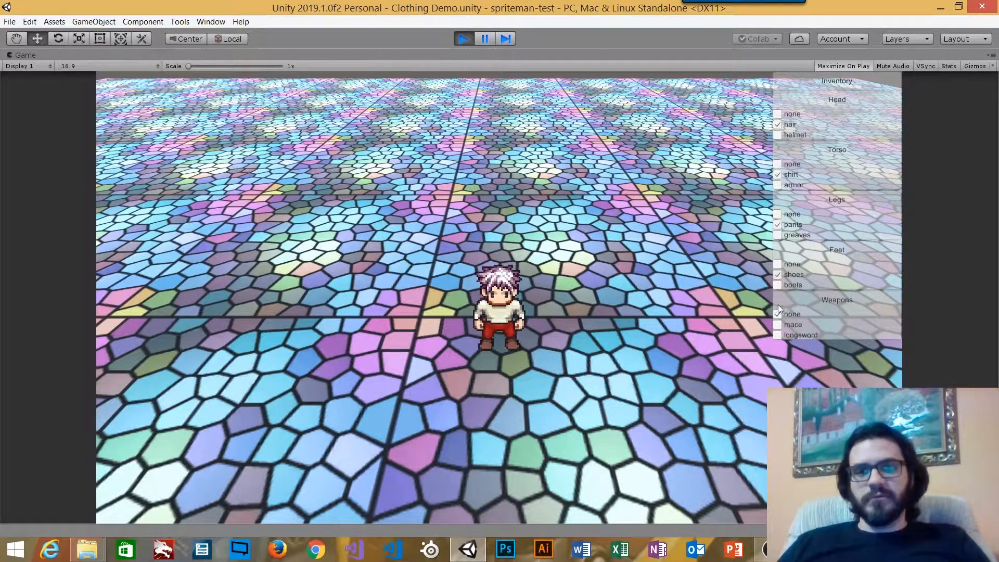
{"action": "left_click", "coordinate": [777, 325]}
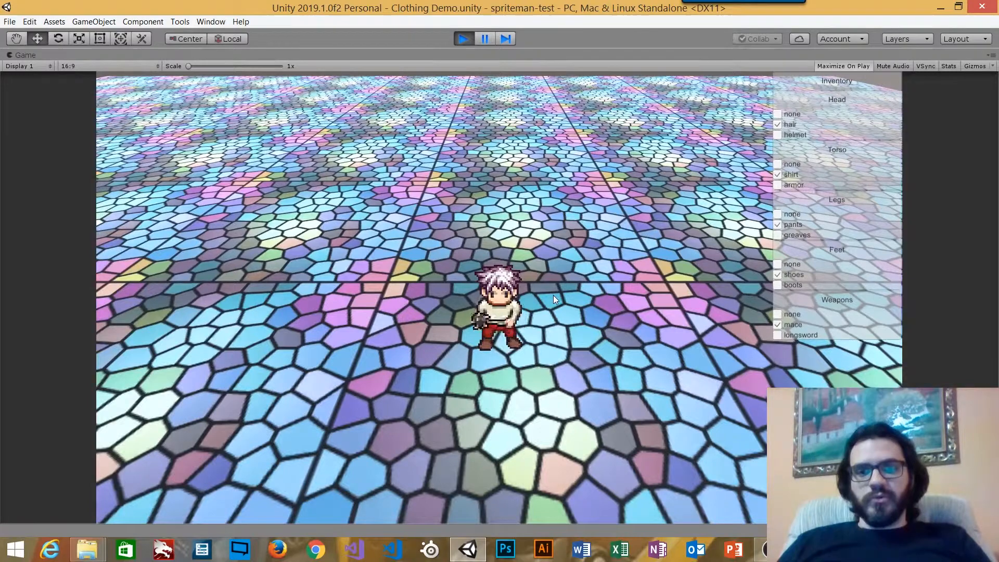
Switch the character's equipment to longsword, boots, greaves, armor and helmet.
{"action": "left_click", "coordinate": [777, 334]}
{"action": "left_click", "coordinate": [777, 285]}
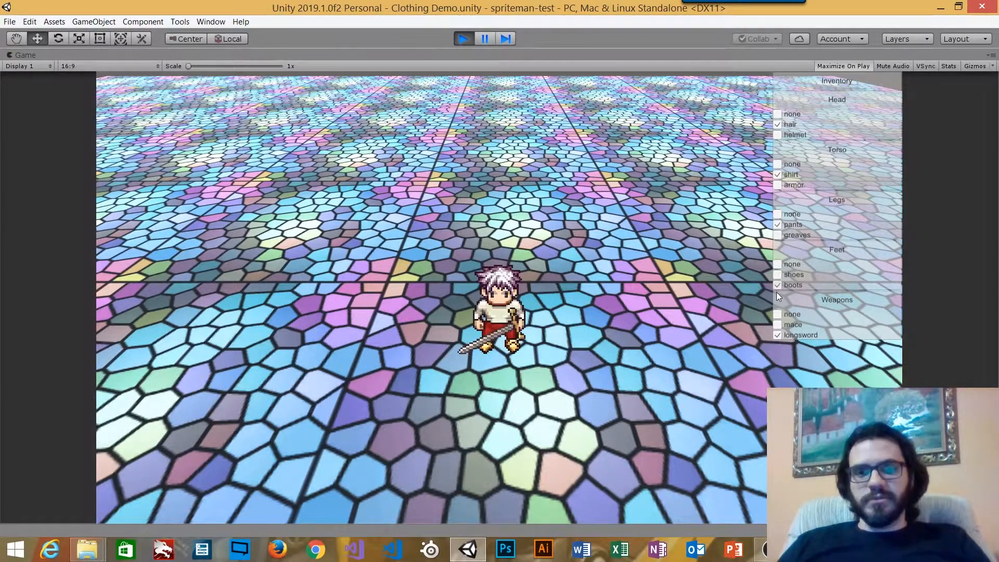
{"action": "left_click", "coordinate": [778, 235]}
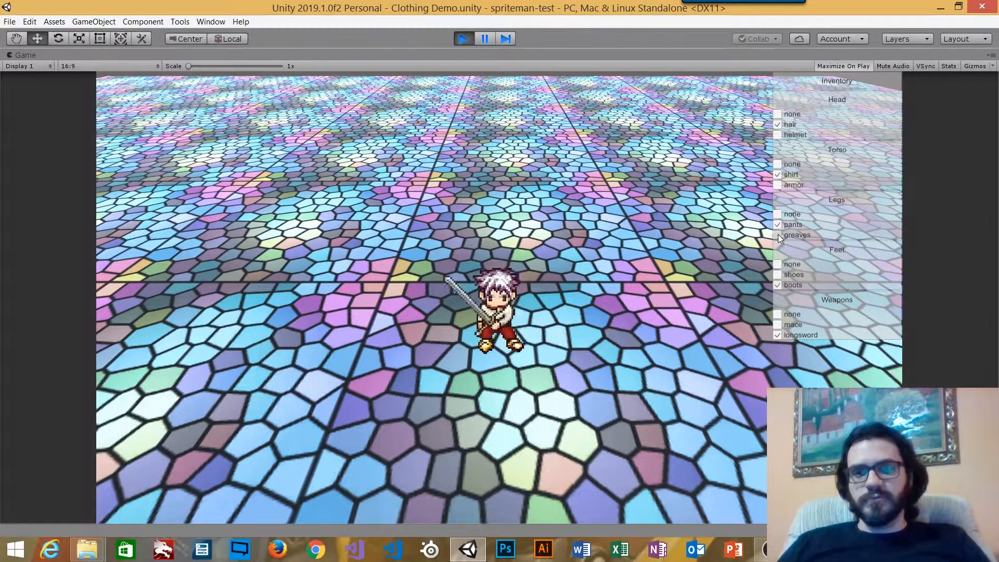
{"action": "left_click", "coordinate": [776, 185]}
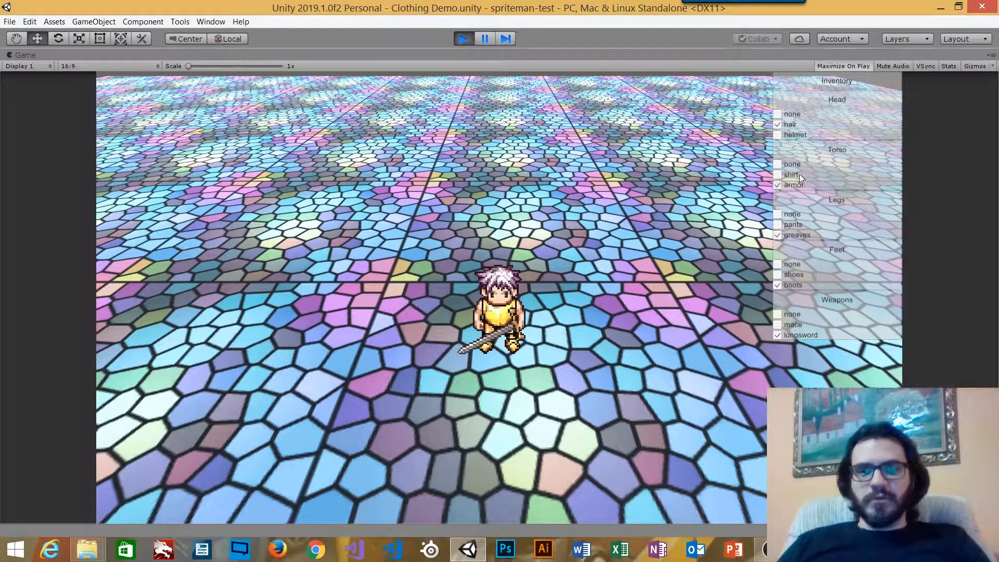
{"action": "left_click", "coordinate": [778, 136]}
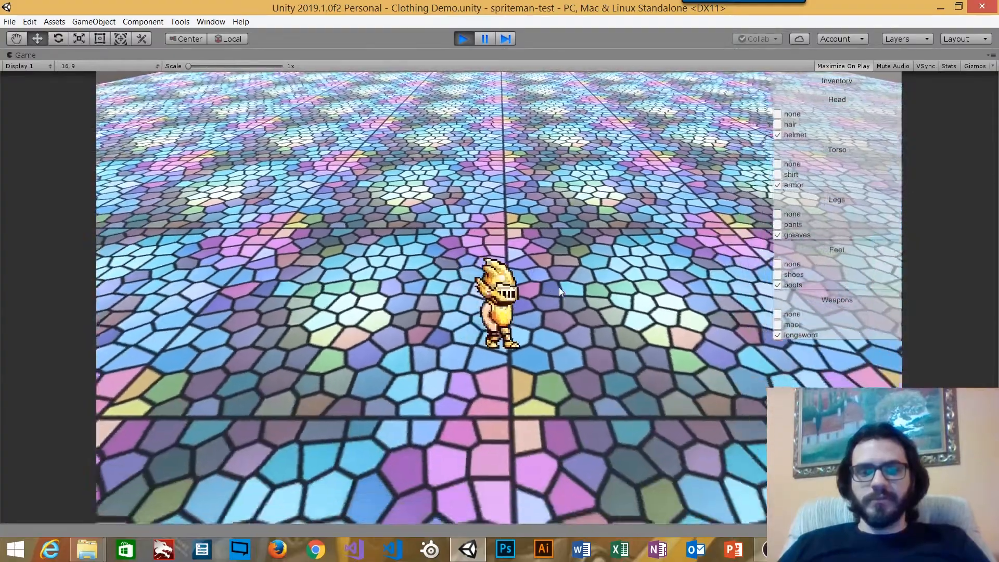
Walk the armored character around the floor in several directions, and stop play mode.
{"action": "key", "text": "w"}
{"action": "key", "text": "a"}
{"action": "key", "text": "s"}
{"action": "key", "text": "s"}
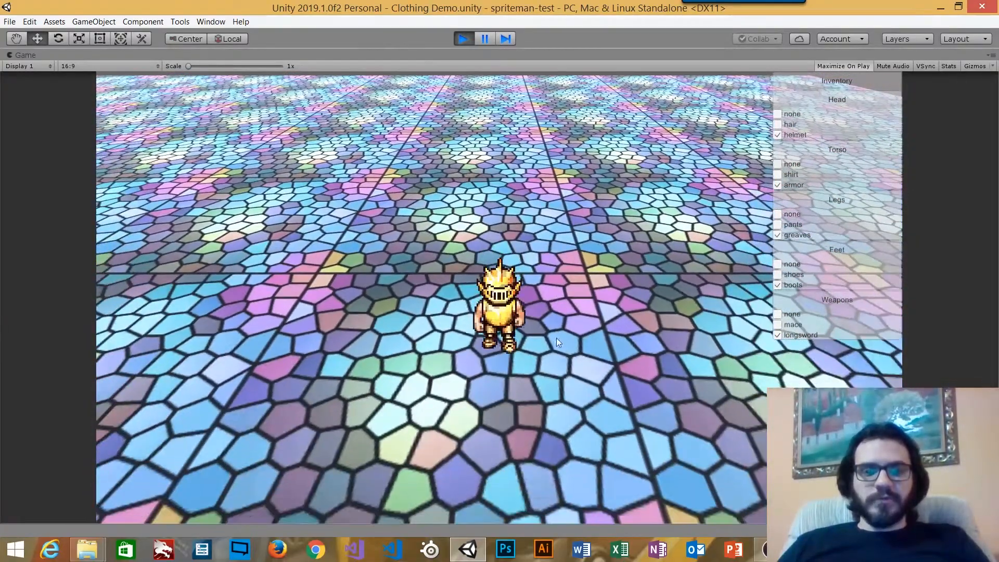
{"action": "left_click", "coordinate": [463, 39]}
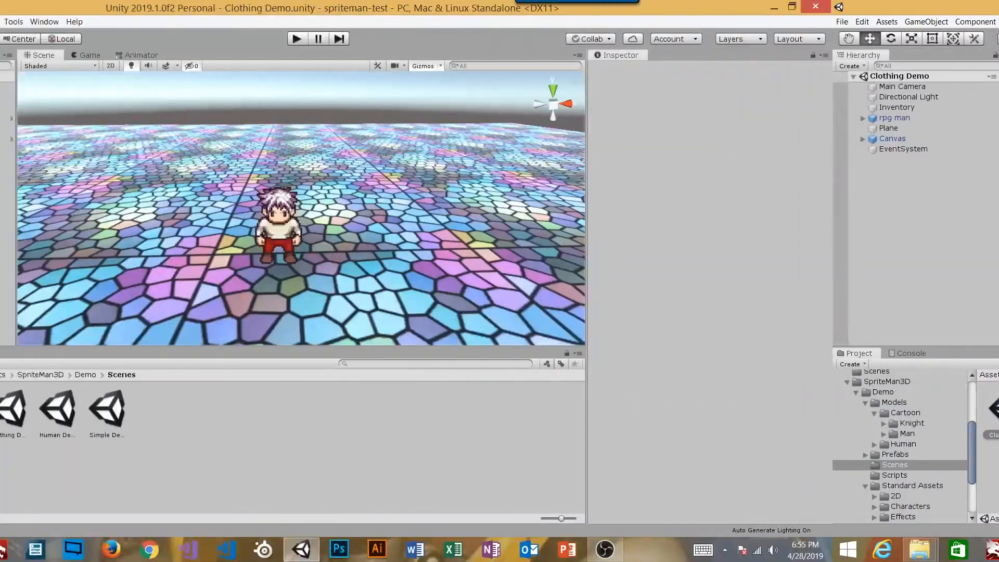
Open the clothes demo scene from the Assets/Scenes folder.
{"action": "left_click_drag", "start_coordinate": [472, 446], "coordinate": [473, 423]}
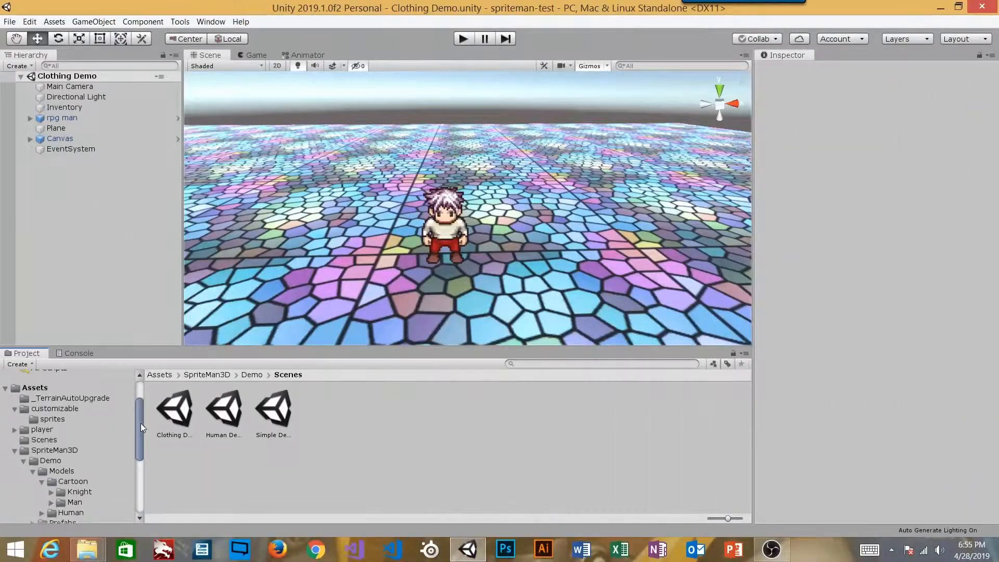
{"action": "left_click", "coordinate": [52, 441]}
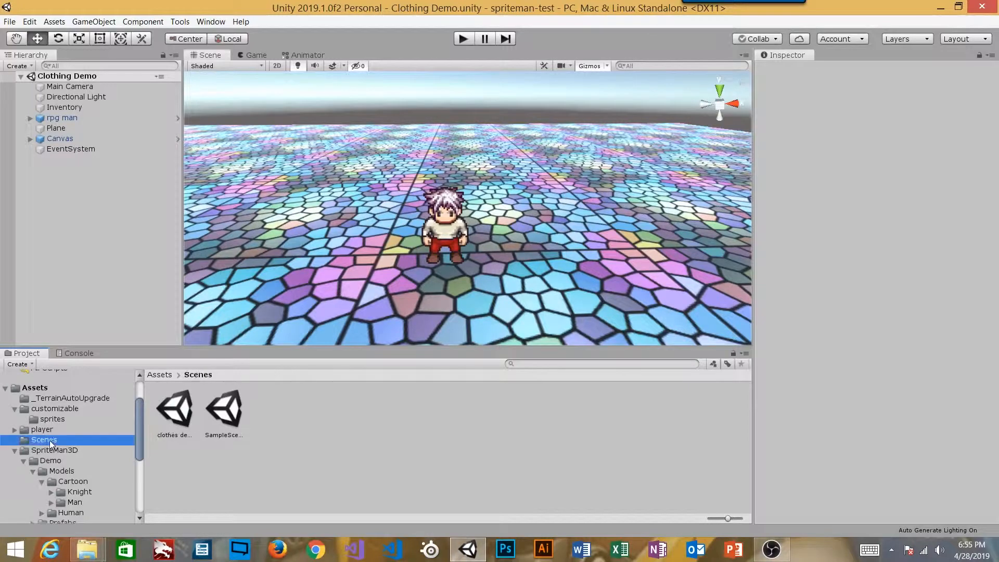
{"action": "double_click", "coordinate": [185, 421]}
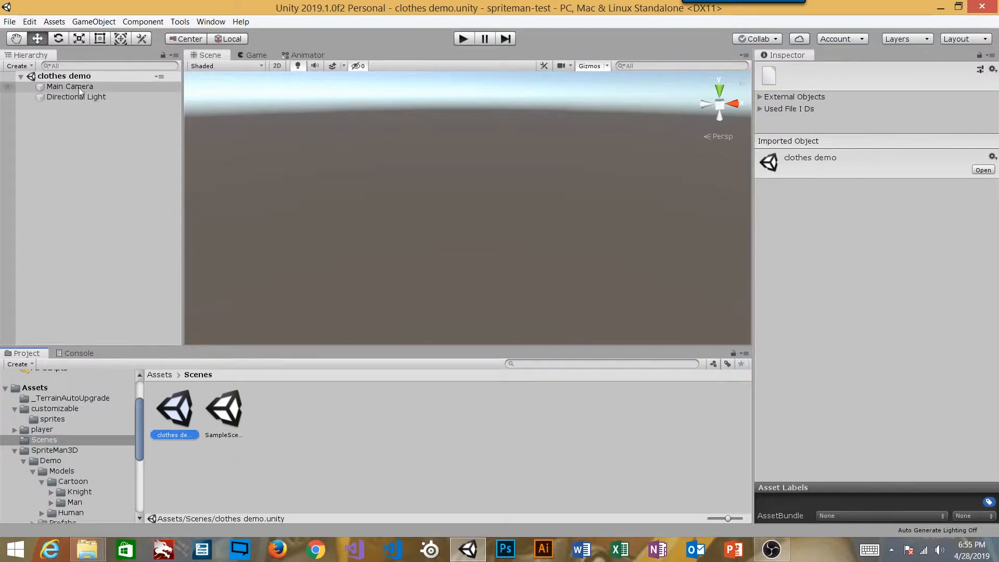
Open the customizable/sprites folder and look over its full set of textures by selecting them all, then clear the selection.
{"action": "left_click", "coordinate": [58, 418]}
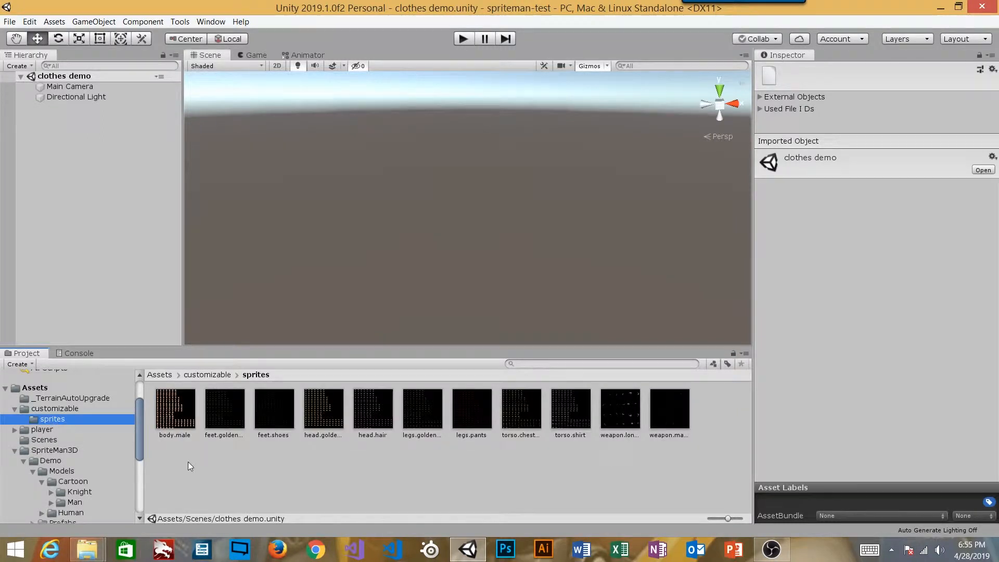
{"action": "left_click", "coordinate": [182, 412]}
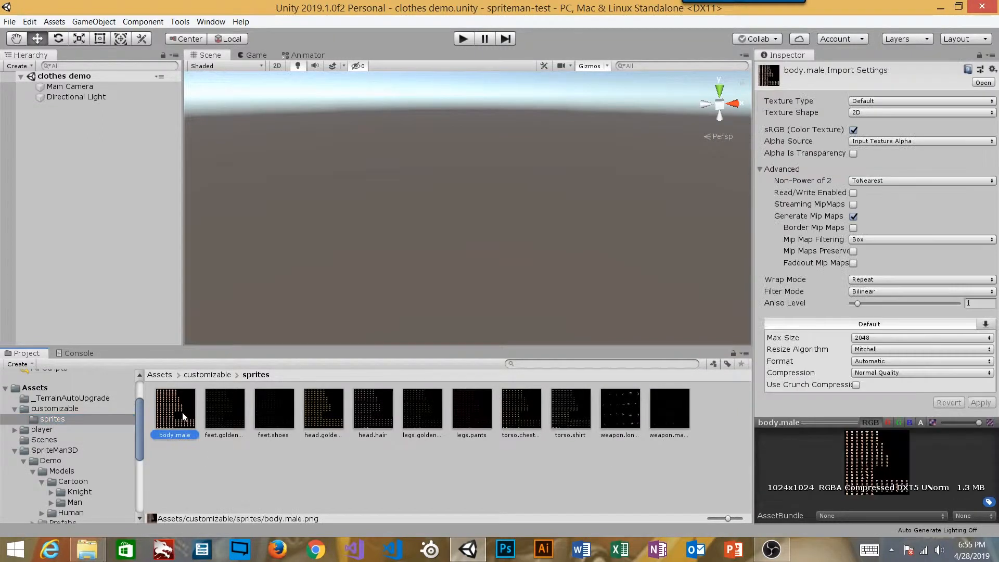
{"action": "left_click", "coordinate": [670, 409], "text": "shift"}
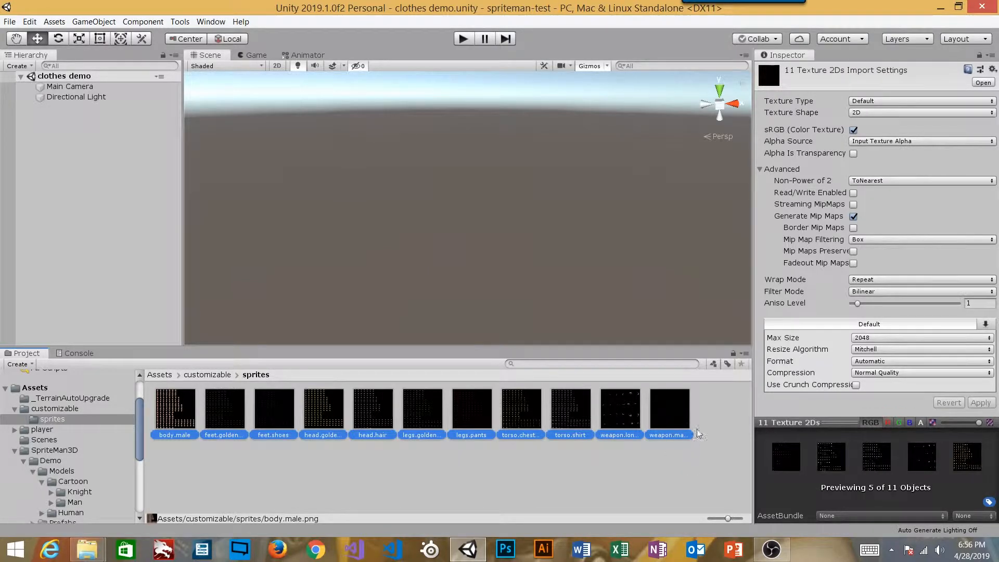
{"action": "left_click", "coordinate": [717, 408]}
View the body.male sprite sheet in the image viewer, examine its animation rows, and close it.
{"action": "left_click", "coordinate": [179, 412]}
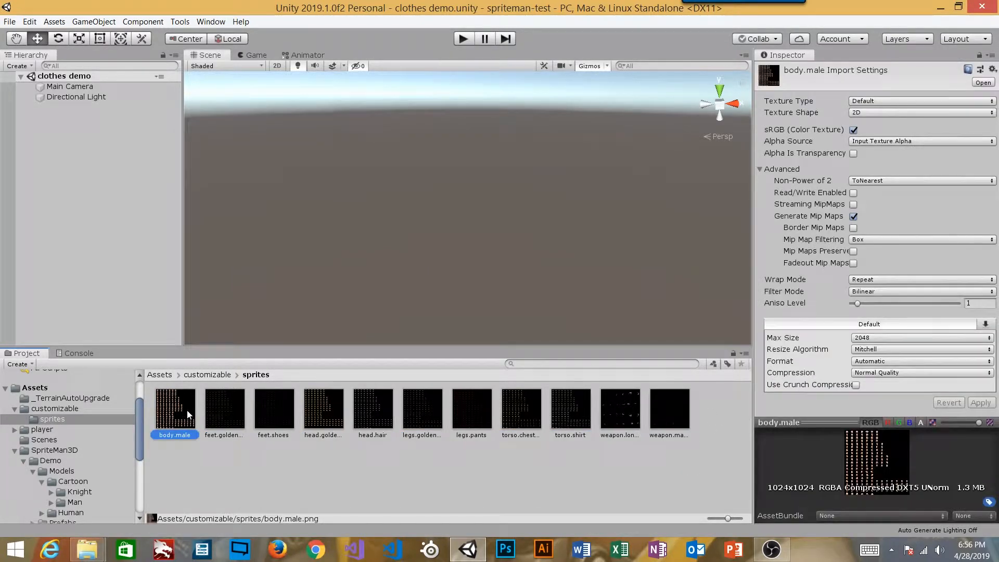
{"action": "double_click", "coordinate": [177, 408]}
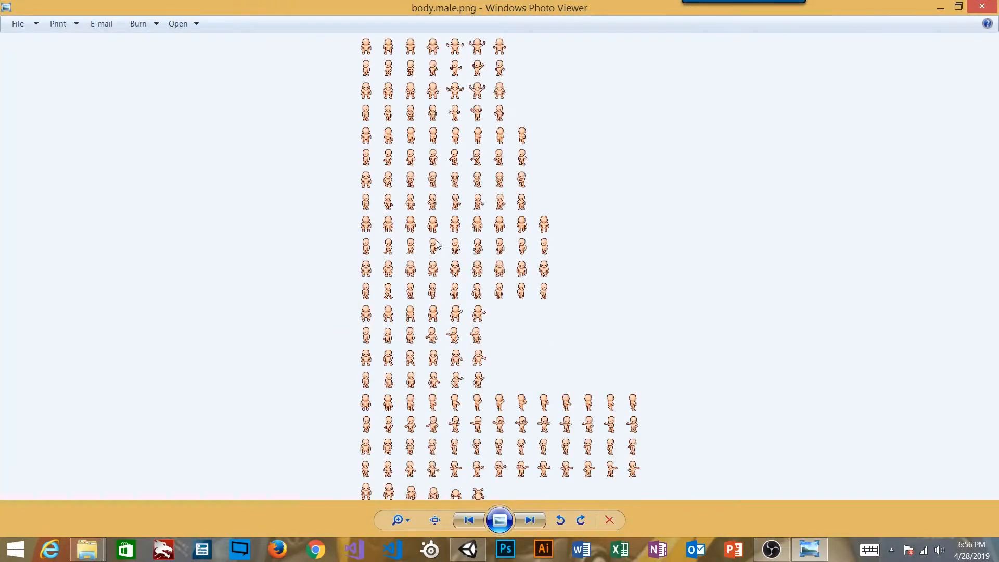
{"action": "scroll", "coordinate": [428, 115], "scroll_direction": "up", "scroll_amount": 4}
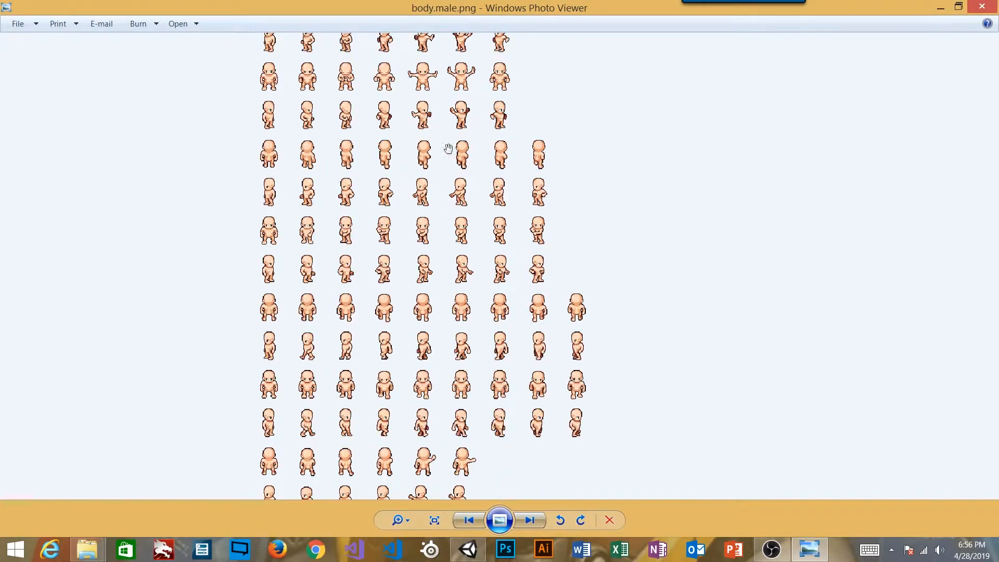
{"action": "scroll", "coordinate": [510, 327], "scroll_direction": "down", "scroll_amount": 5}
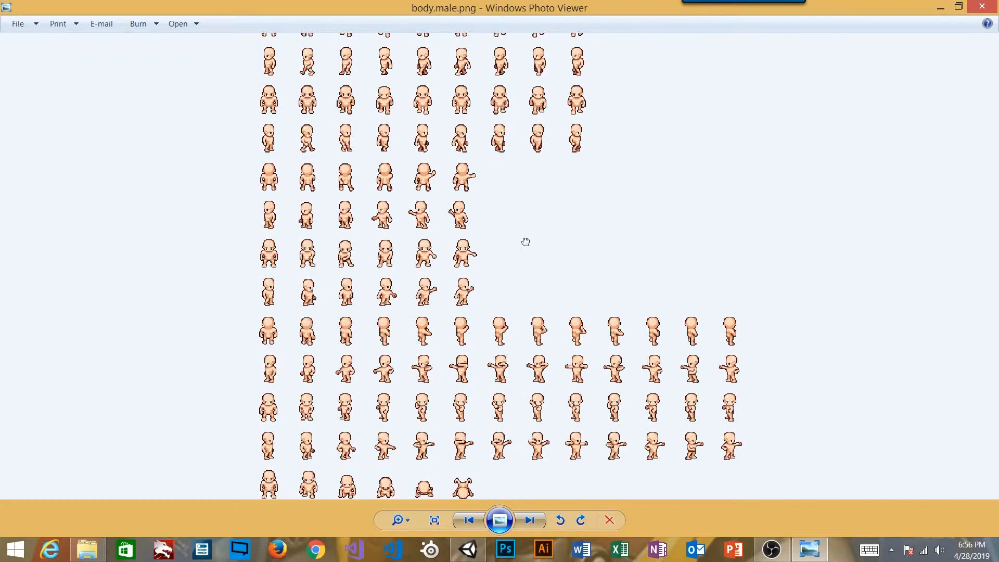
{"action": "scroll", "coordinate": [520, 283], "scroll_direction": "up", "scroll_amount": 6}
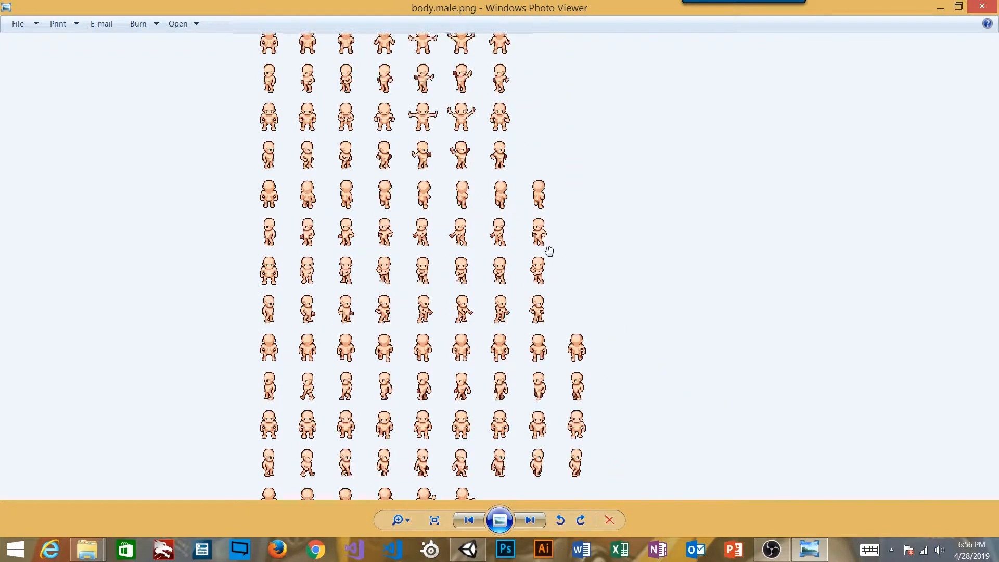
{"action": "left_click", "coordinate": [981, 7]}
View the head.golden_helm sprite sheet in the image viewer, examine its helmet frames, and close it.
{"action": "left_click", "coordinate": [230, 406]}
{"action": "left_click", "coordinate": [267, 409]}
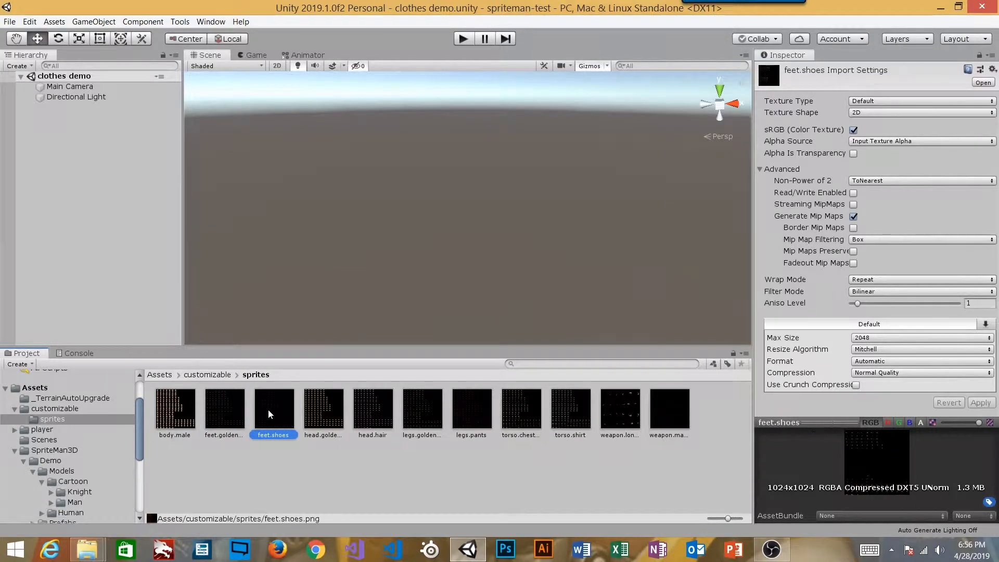
{"action": "double_click", "coordinate": [316, 408]}
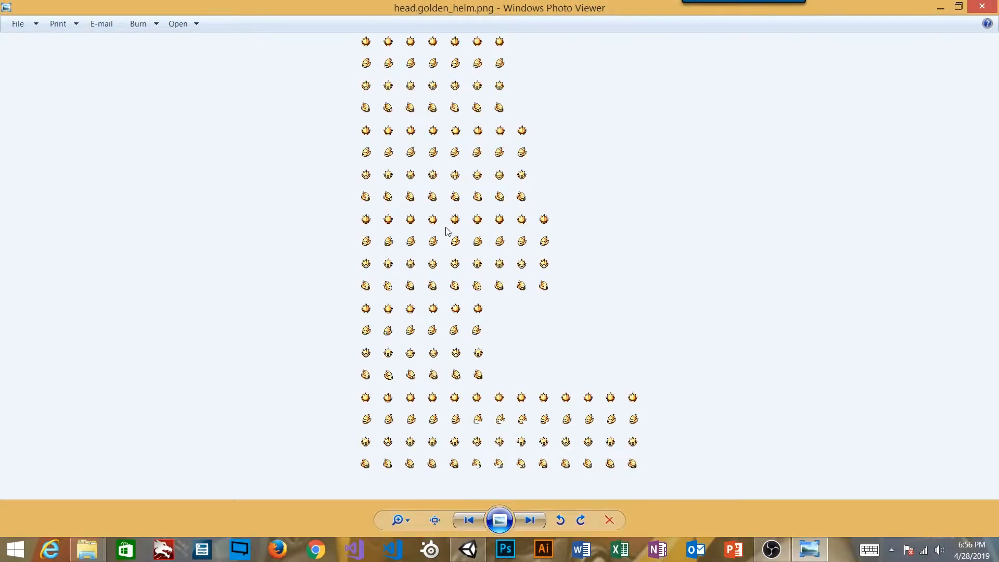
{"action": "scroll", "coordinate": [451, 200], "scroll_direction": "down", "scroll_amount": 5}
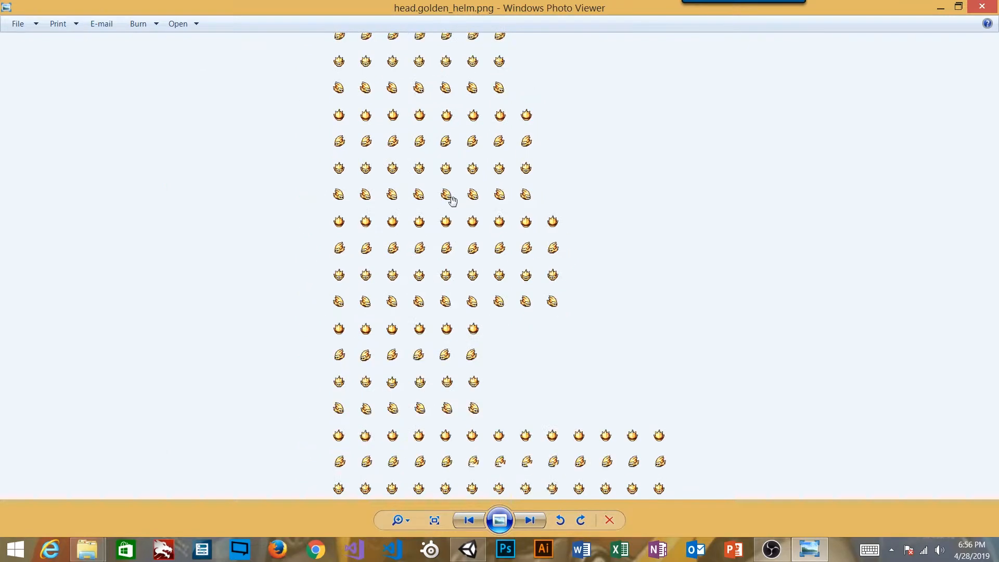
{"action": "left_click", "coordinate": [976, 11]}
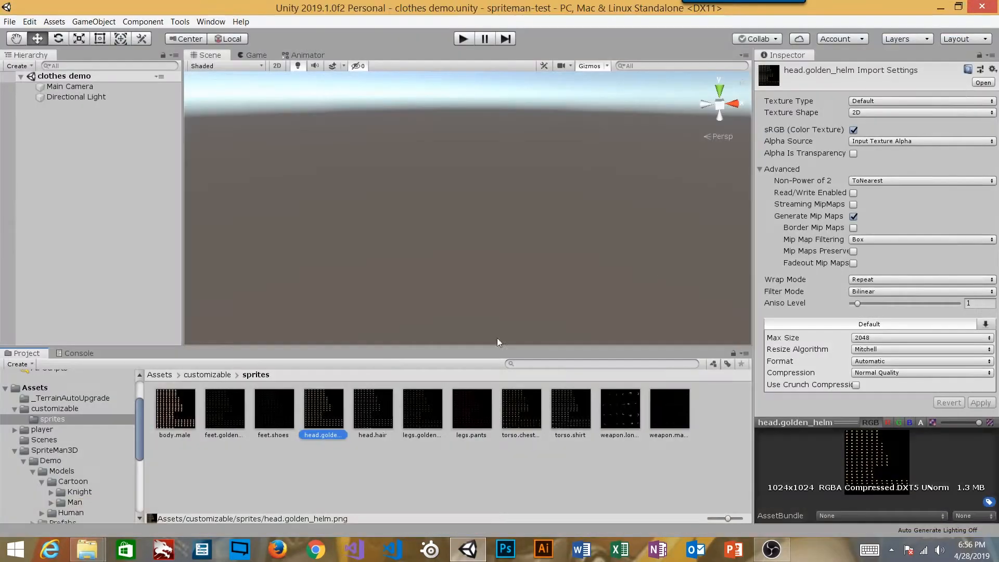
View the head.hair sprite sheet in the image viewer, examine its hair frames, and close it.
{"action": "double_click", "coordinate": [379, 408]}
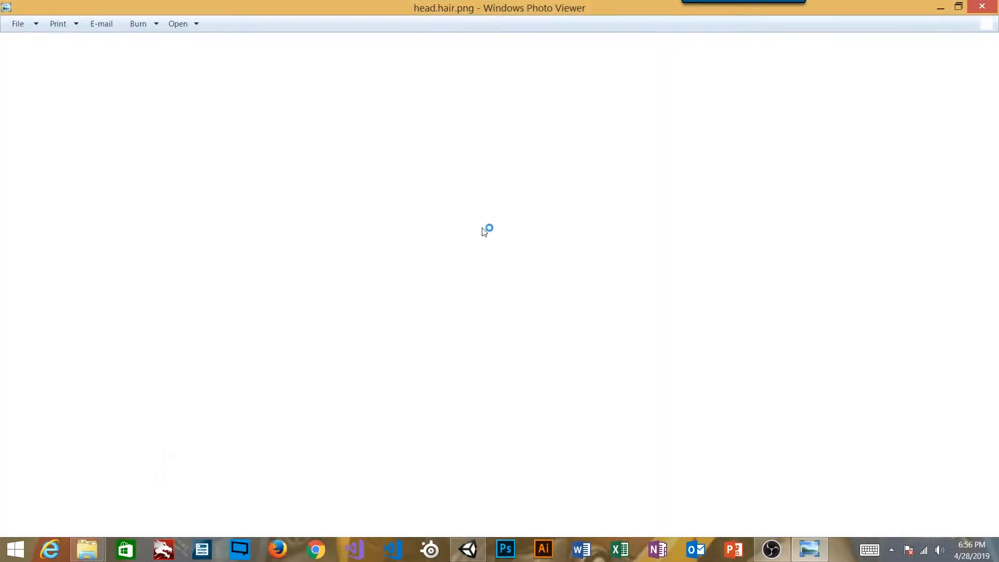
{"action": "scroll", "coordinate": [447, 207], "scroll_direction": "up", "scroll_amount": 4}
{"action": "scroll", "coordinate": [446, 207], "scroll_direction": "down", "scroll_amount": 2}
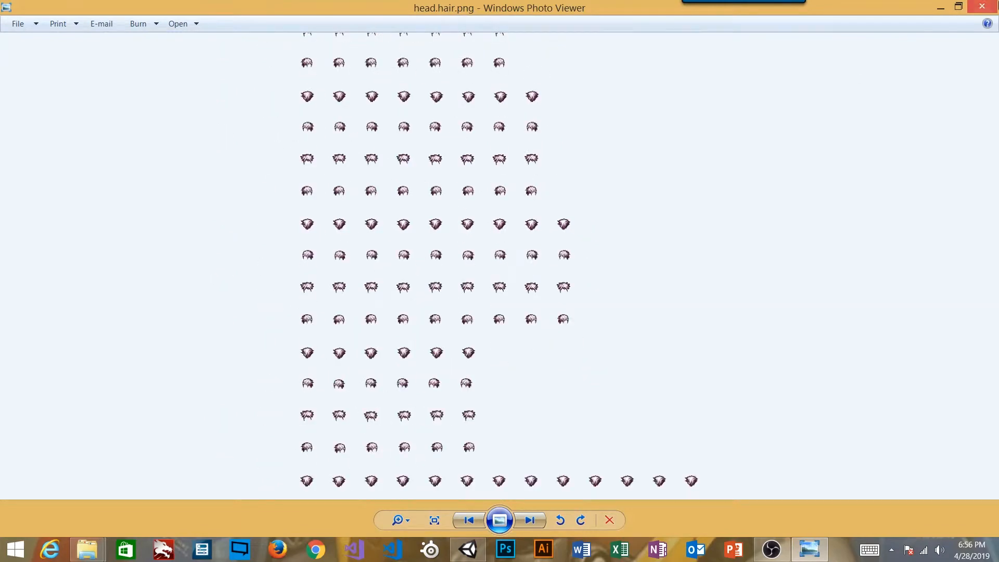
{"action": "left_click", "coordinate": [985, 6]}
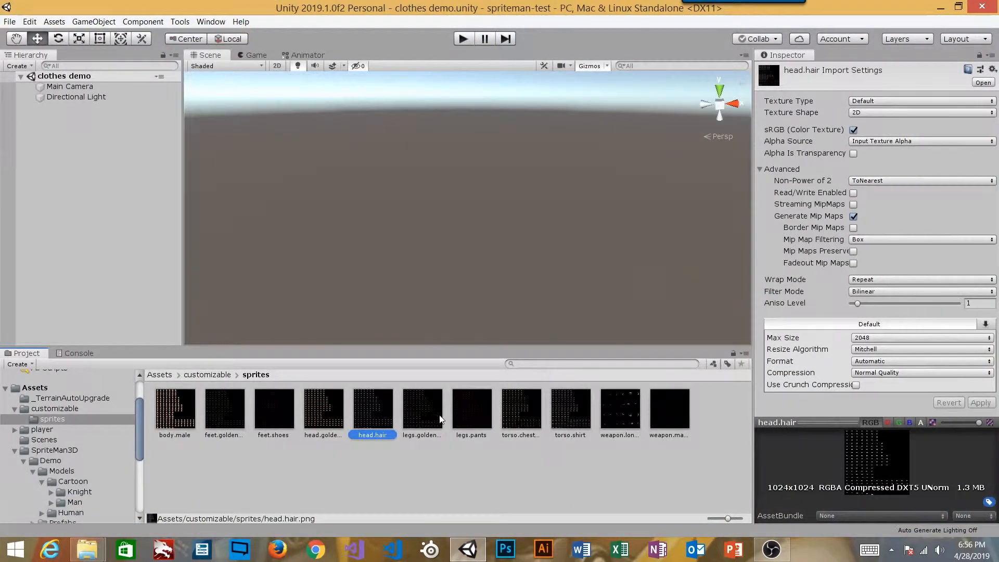
View the legs.pants sprite sheet in the image viewer, close it, and clear the texture selection.
{"action": "double_click", "coordinate": [469, 407]}
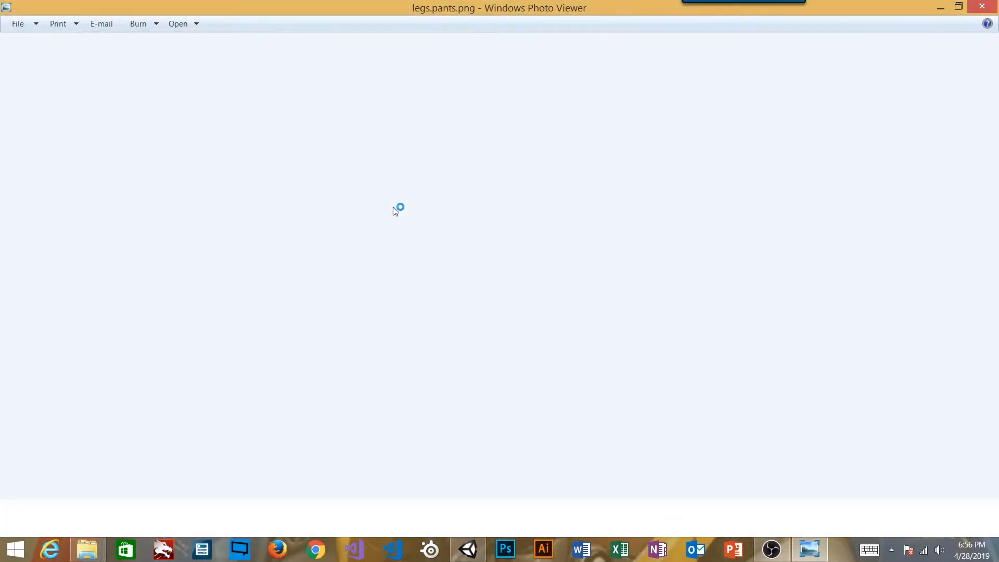
{"action": "scroll", "coordinate": [450, 231], "scroll_direction": "up", "scroll_amount": 4}
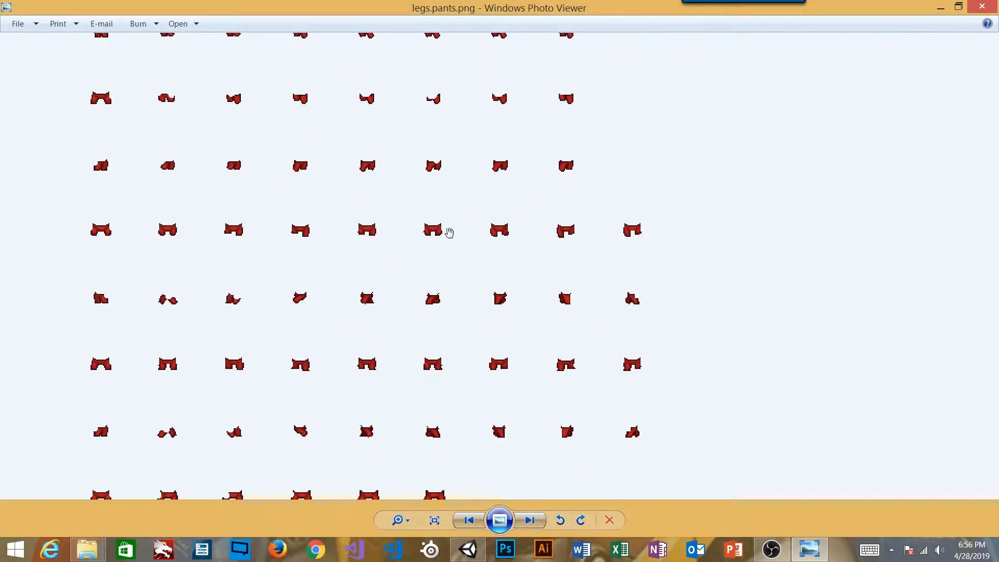
{"action": "scroll", "coordinate": [450, 232], "scroll_direction": "down", "scroll_amount": 4}
{"action": "left_click", "coordinate": [982, 7]}
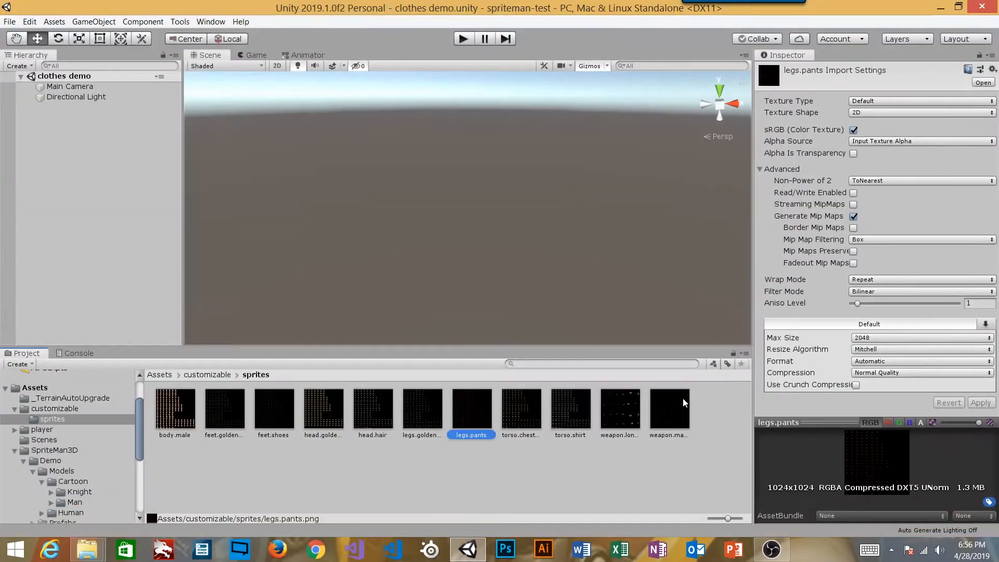
{"action": "left_click", "coordinate": [706, 435]}
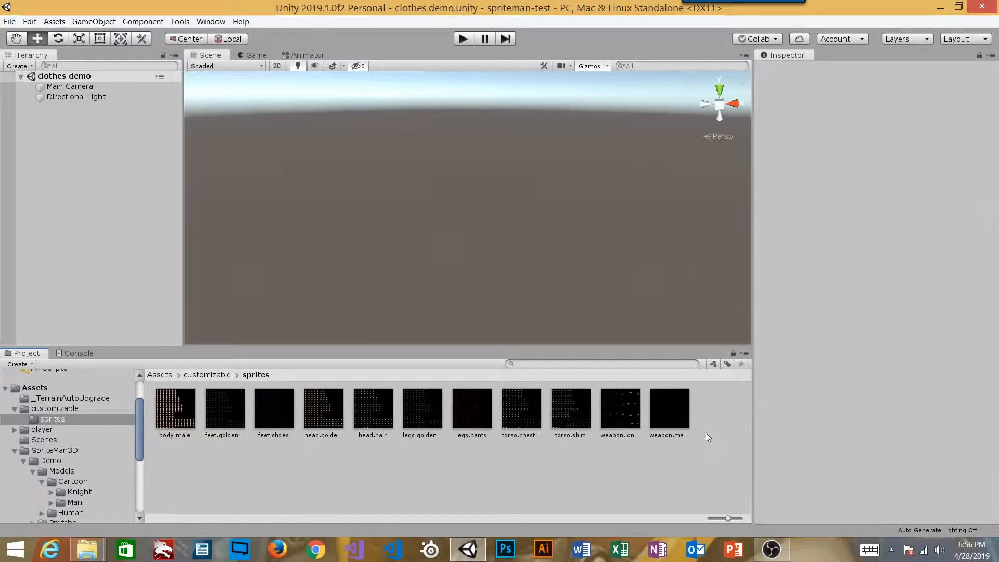
Set the texture type of all eleven textures in the sprites folder to Sprite (2D and UI), apply it, and clear the selection.
{"action": "left_click", "coordinate": [669, 411]}
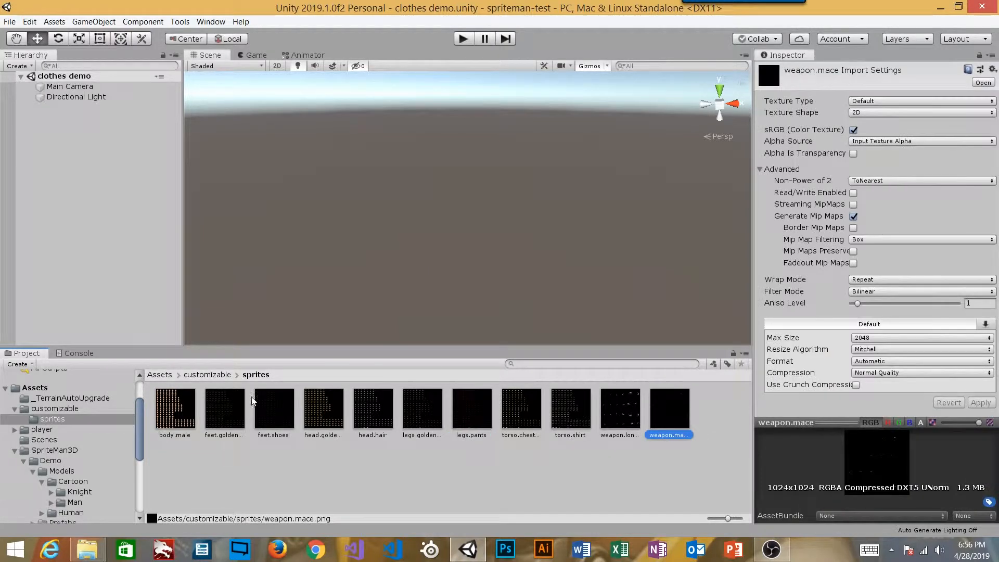
{"action": "left_click", "coordinate": [177, 406], "text": "shift"}
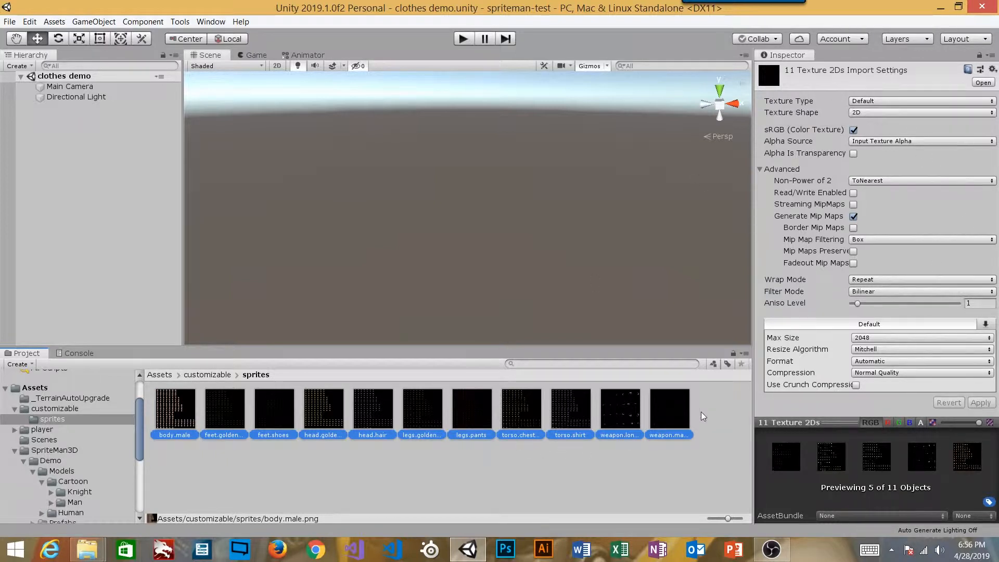
{"action": "left_click", "coordinate": [879, 102]}
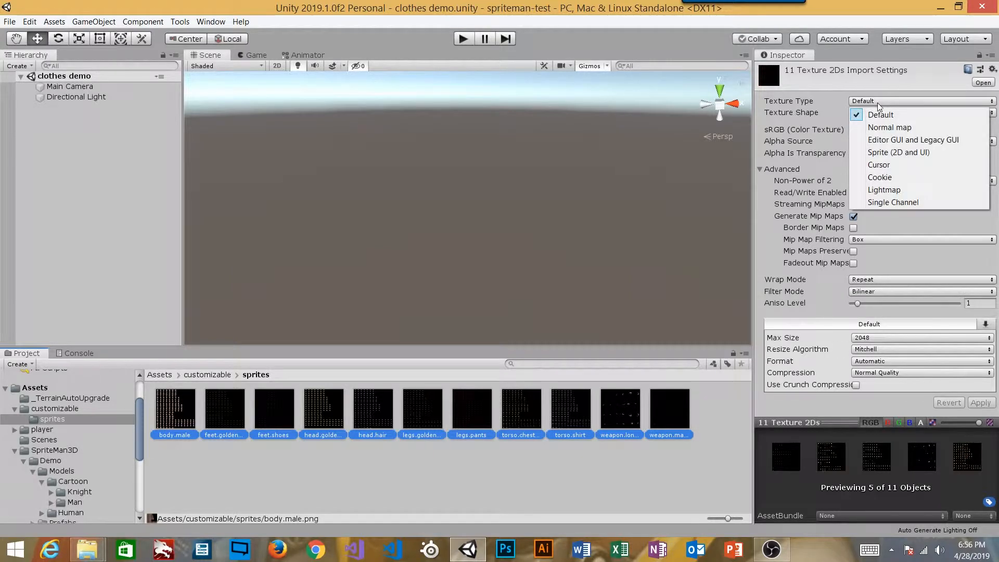
{"action": "left_click", "coordinate": [886, 153]}
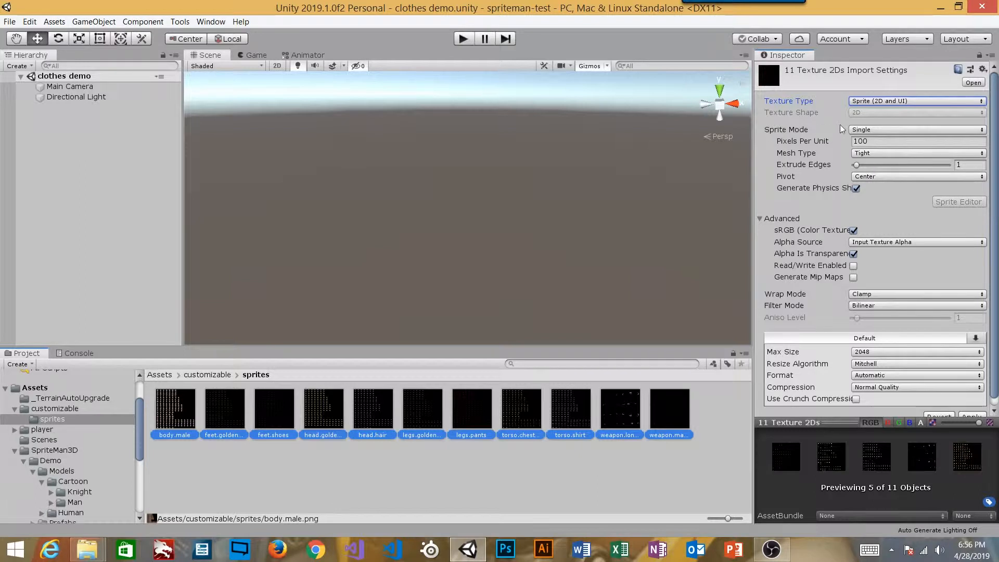
{"action": "left_click", "coordinate": [824, 130]}
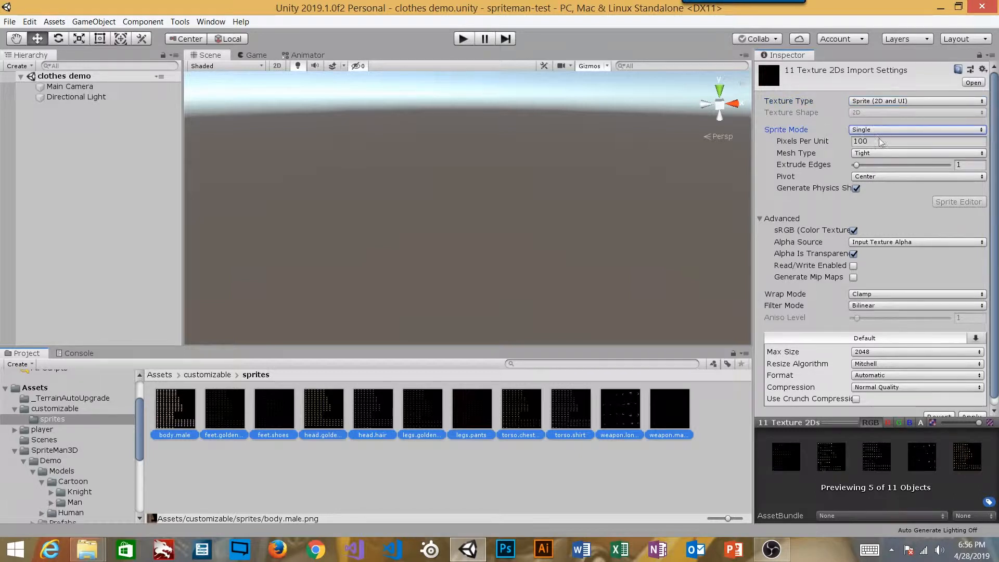
{"action": "scroll", "coordinate": [996, 299], "scroll_direction": "down", "scroll_amount": 1}
{"action": "left_click", "coordinate": [969, 410]}
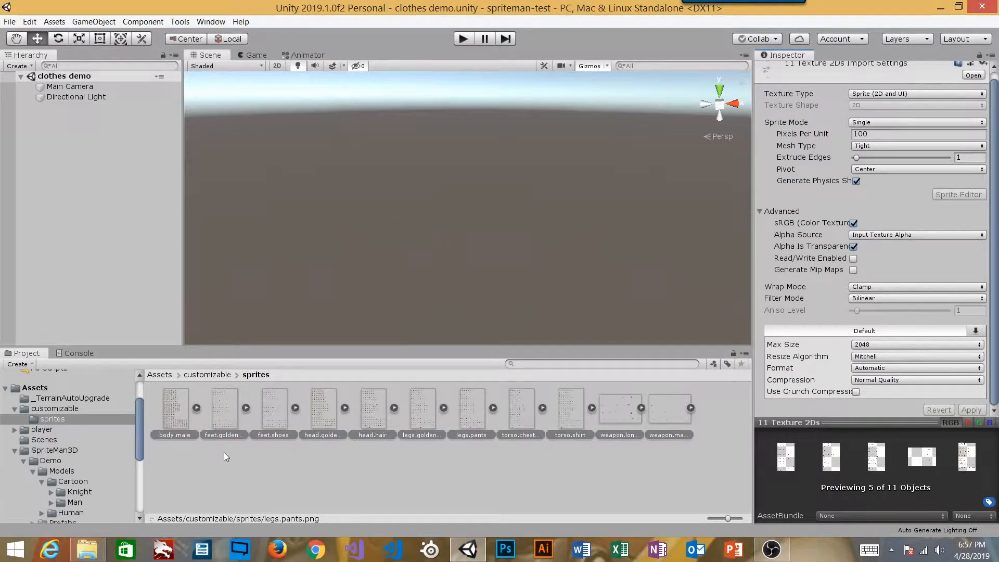
{"action": "left_click", "coordinate": [239, 465]}
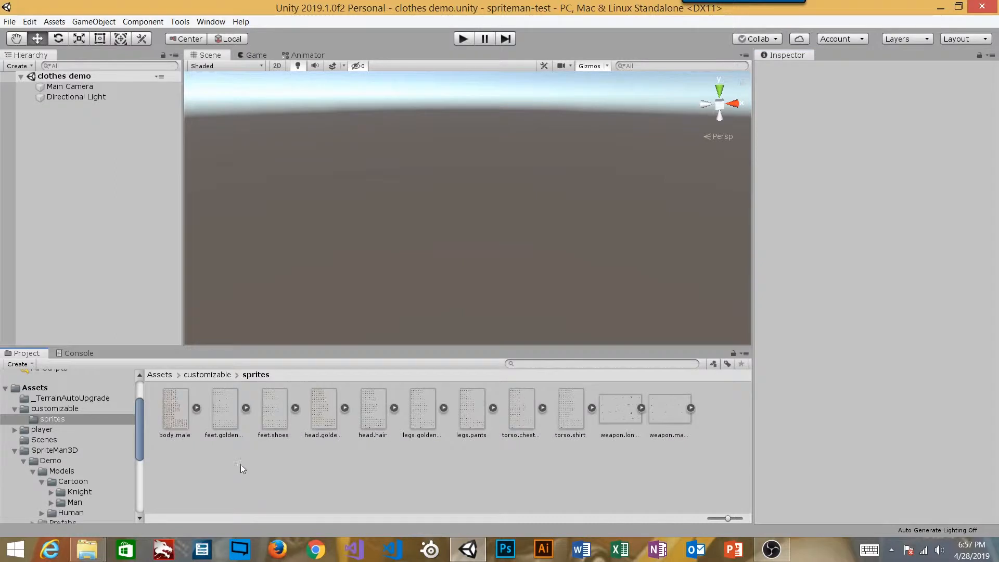
View the body.male sheet in the Sprite Editor and close the editor.
{"action": "left_click", "coordinate": [175, 408]}
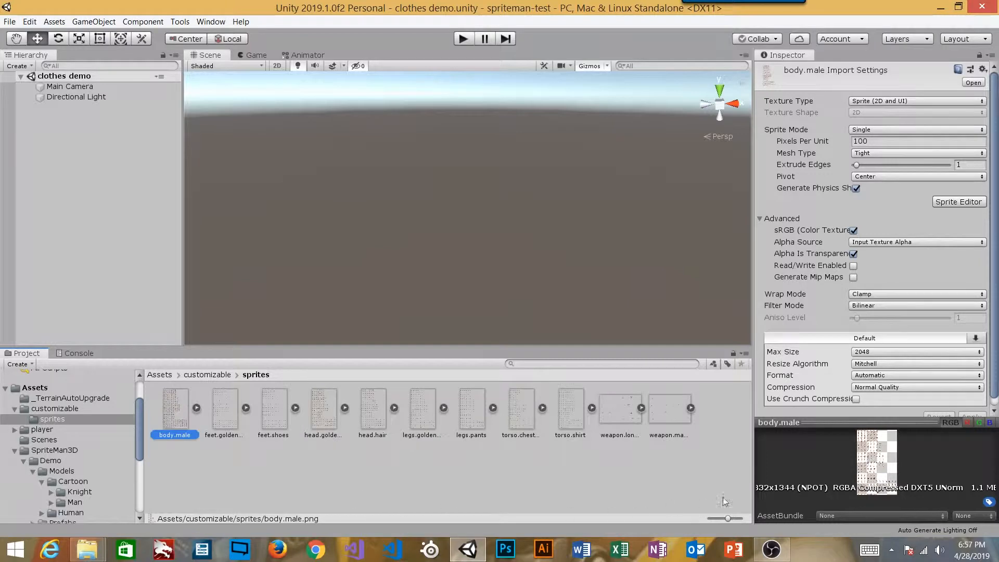
{"action": "left_click", "coordinate": [958, 201]}
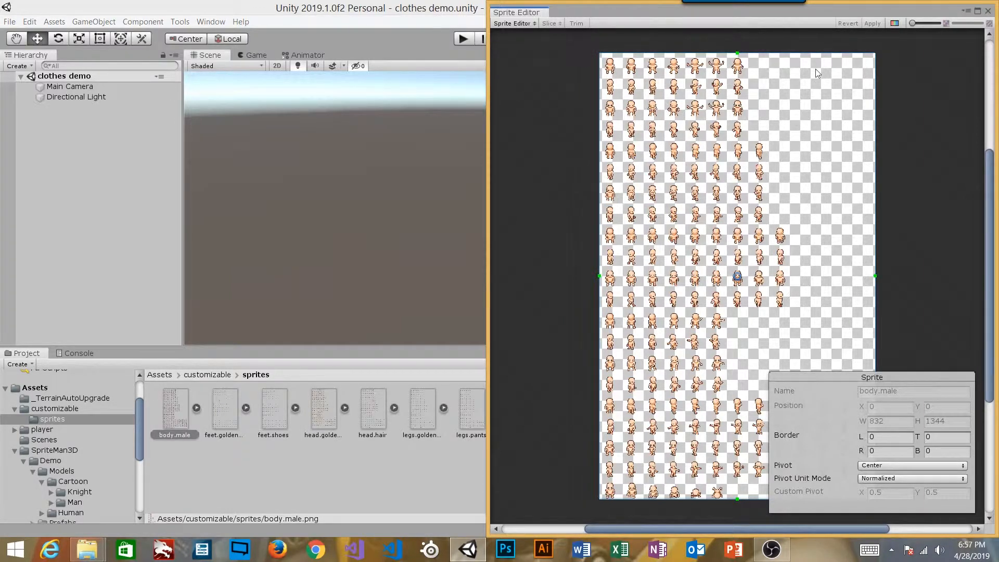
{"action": "left_click", "coordinate": [591, 98]}
{"action": "left_click", "coordinate": [987, 10]}
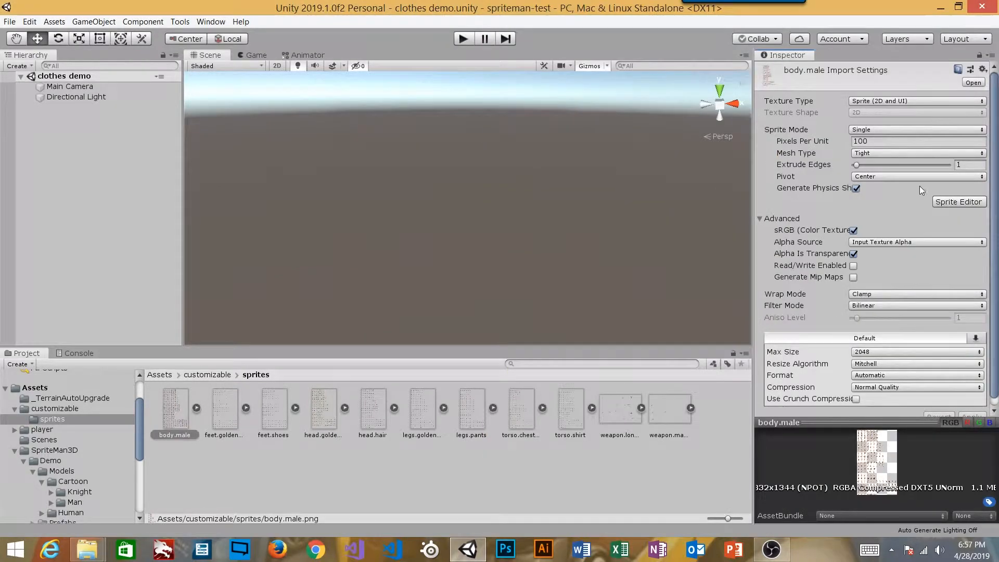
Set body.male's sprite mode to Multiple, apply the import settings, and open the sheet in the Sprite Editor.
{"action": "left_click", "coordinate": [860, 131]}
{"action": "left_click", "coordinate": [883, 156]}
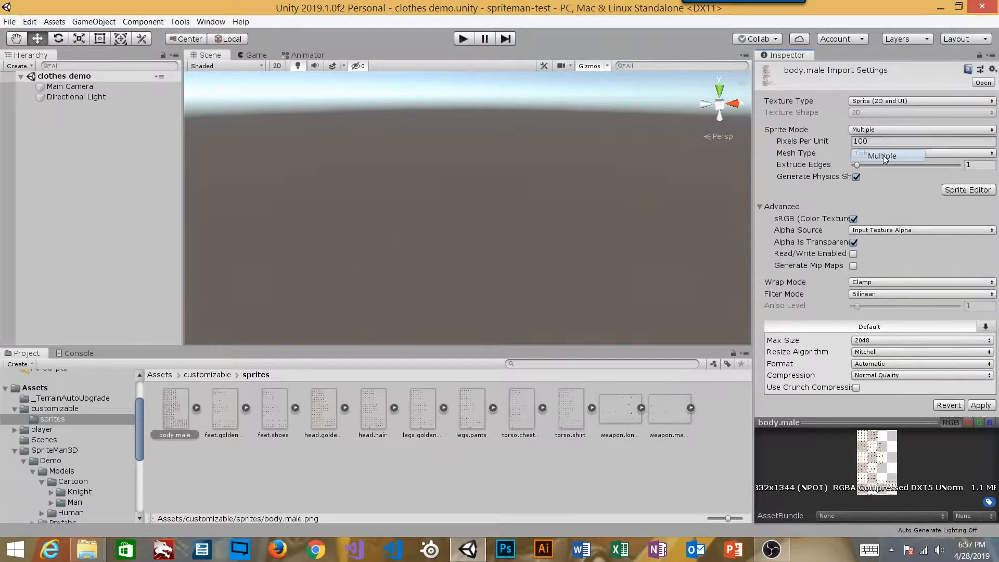
{"action": "left_click", "coordinate": [966, 190]}
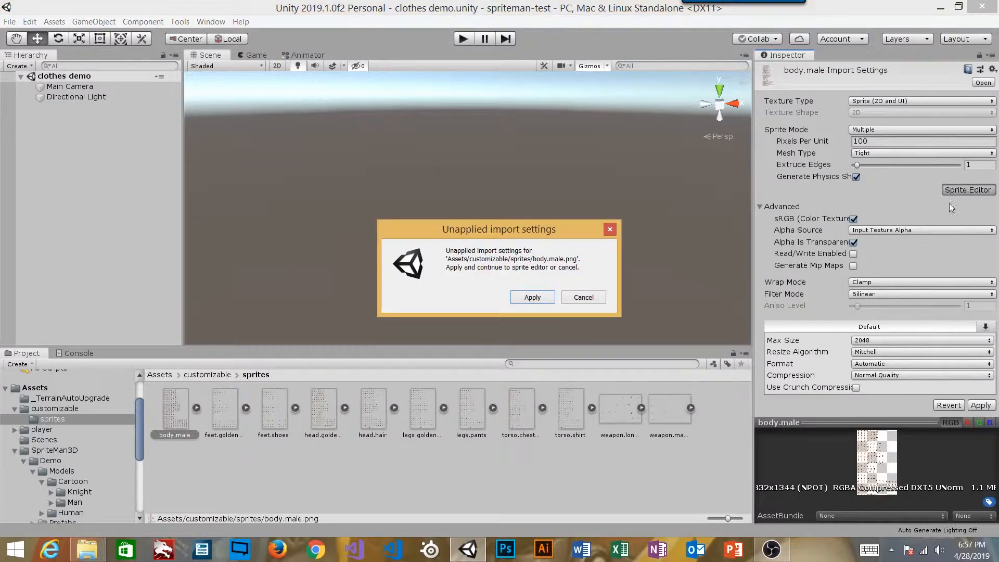
{"action": "left_click", "coordinate": [532, 297]}
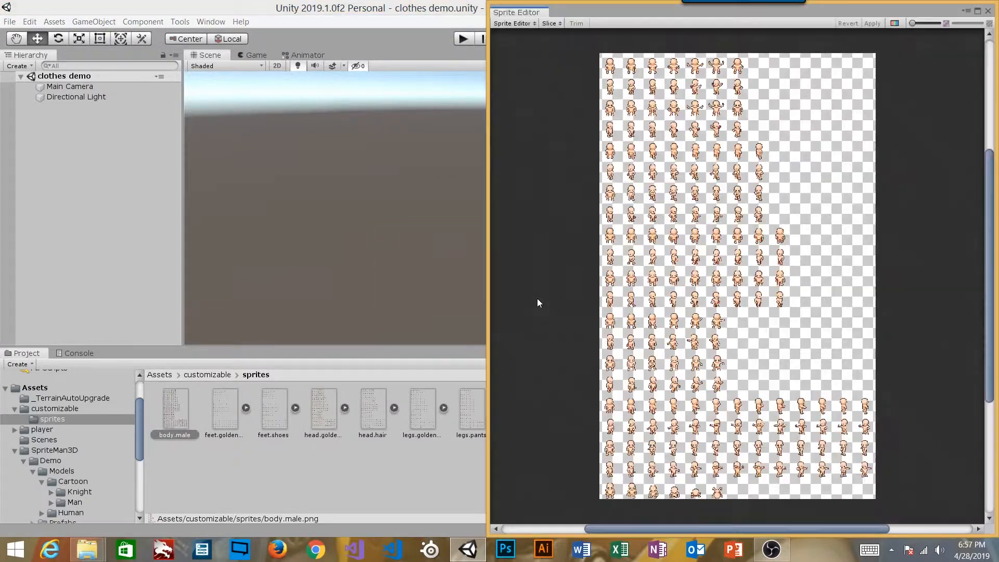
Review the pivot and type choices in the slicing options for the body.male sheet.
{"action": "left_click", "coordinate": [549, 23]}
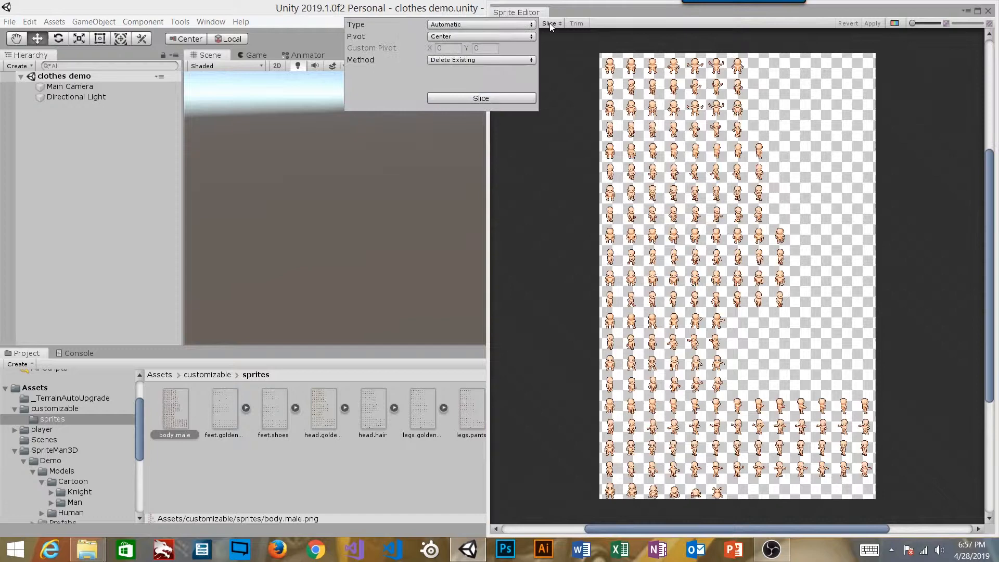
{"action": "left_click", "coordinate": [461, 36]}
{"action": "left_click", "coordinate": [464, 37]}
{"action": "left_click", "coordinate": [463, 24]}
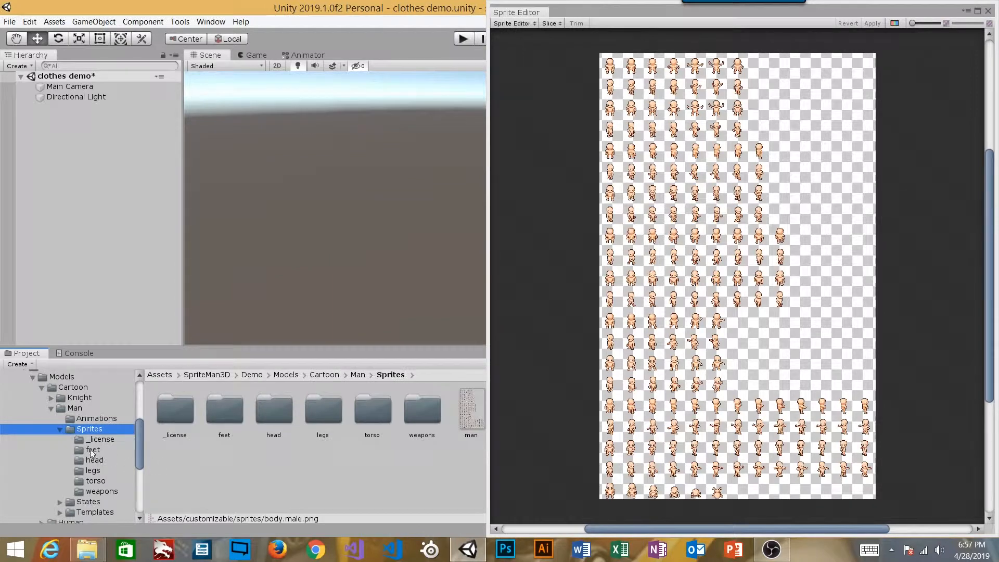
Check the frame size and pivot of golden_boots in the Cartoon Man feet sprites, and return to body.male in customizable/sprites.
{"action": "left_click", "coordinate": [93, 449]}
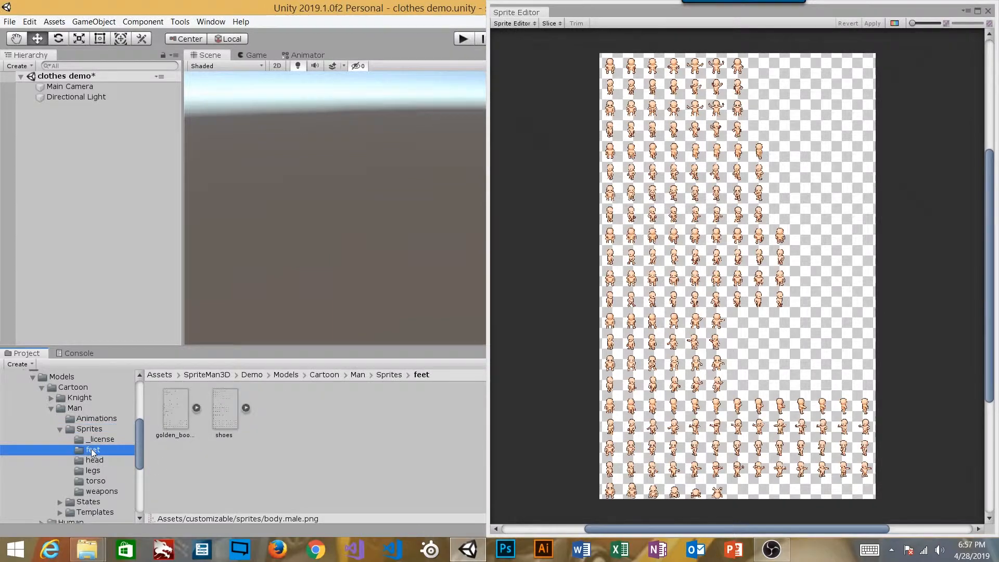
{"action": "left_click", "coordinate": [178, 413]}
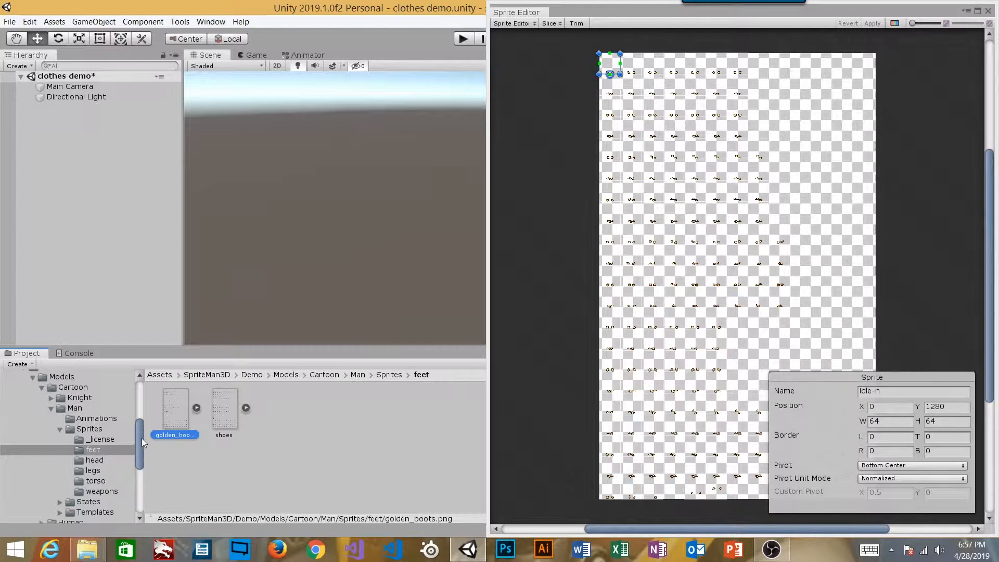
{"action": "scroll", "coordinate": [138, 426], "scroll_direction": "up", "scroll_amount": 5}
{"action": "left_click", "coordinate": [55, 441]}
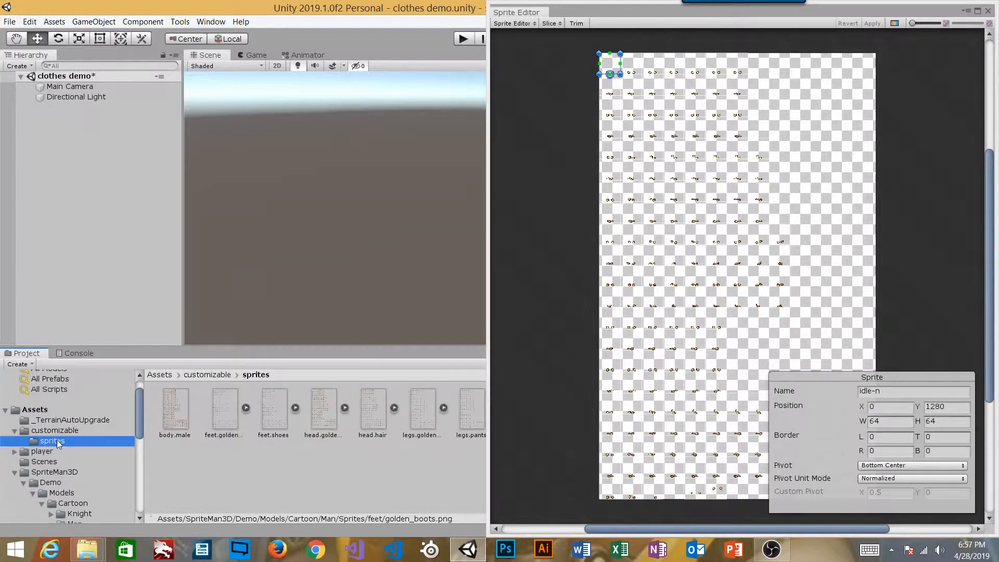
{"action": "left_click", "coordinate": [180, 410]}
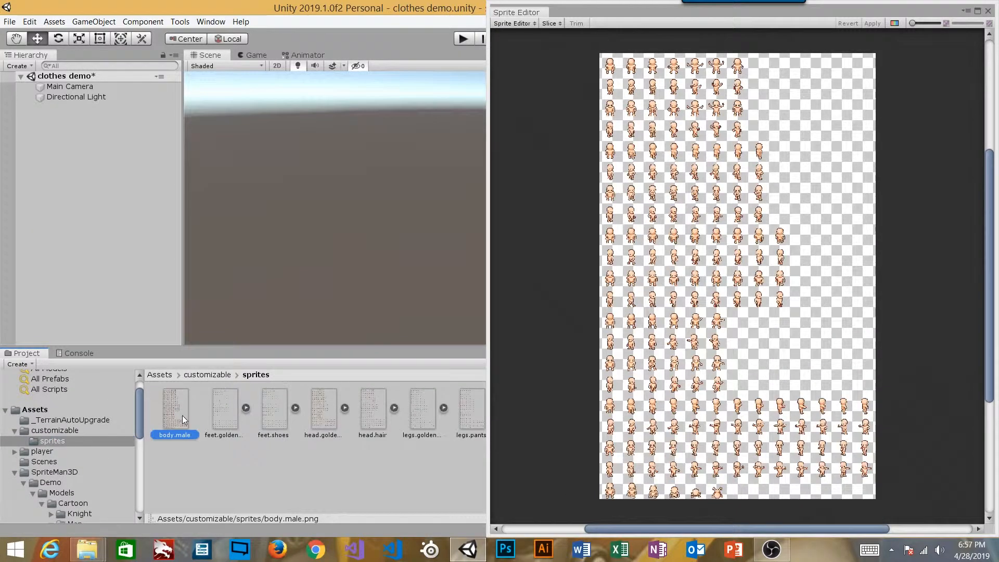
Slice body.male by grid cell size at 64 x 64 pixels with a Center pivot, and check the first-row frames.
{"action": "left_click", "coordinate": [548, 23]}
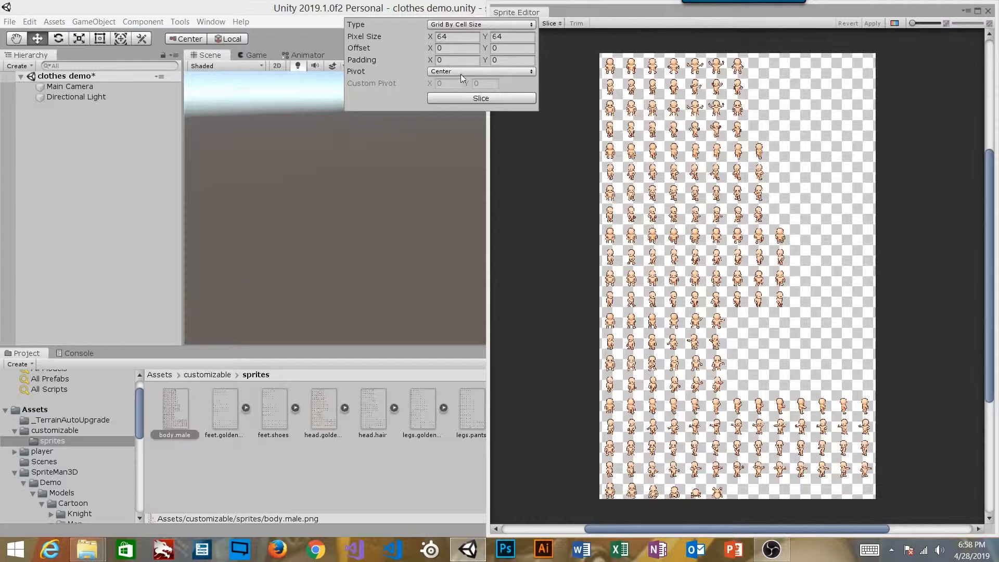
{"action": "left_click", "coordinate": [490, 98]}
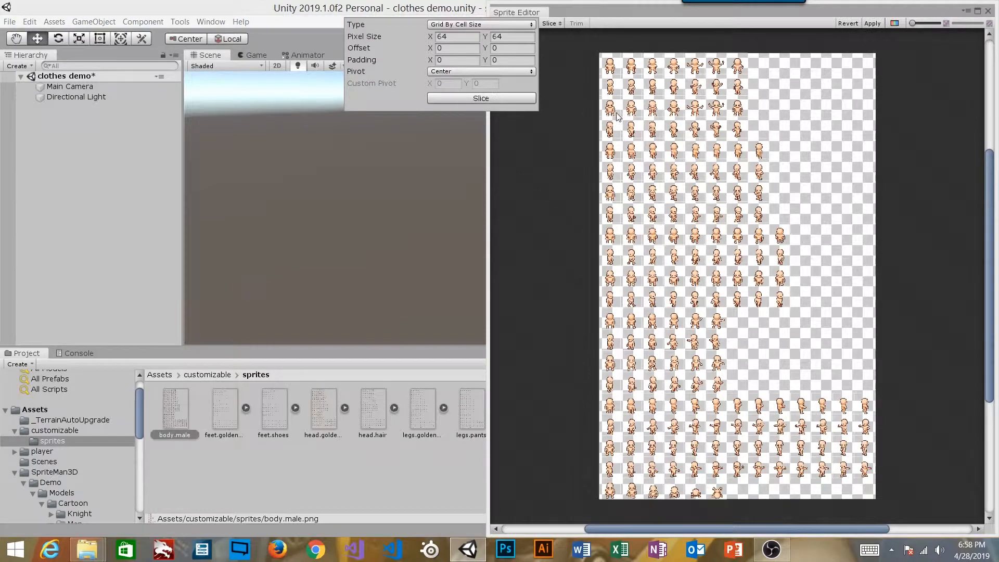
{"action": "left_click", "coordinate": [614, 66]}
{"action": "scroll", "coordinate": [624, 72], "scroll_direction": "up", "scroll_amount": 5}
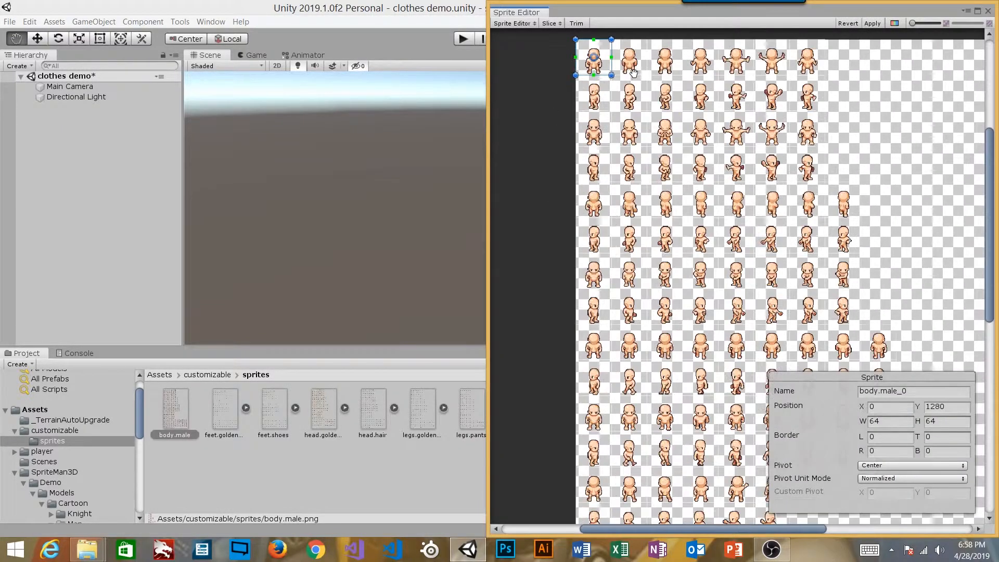
{"action": "scroll", "coordinate": [634, 77], "scroll_direction": "down", "scroll_amount": 2}
{"action": "left_click", "coordinate": [631, 66]}
{"action": "left_click", "coordinate": [666, 67]}
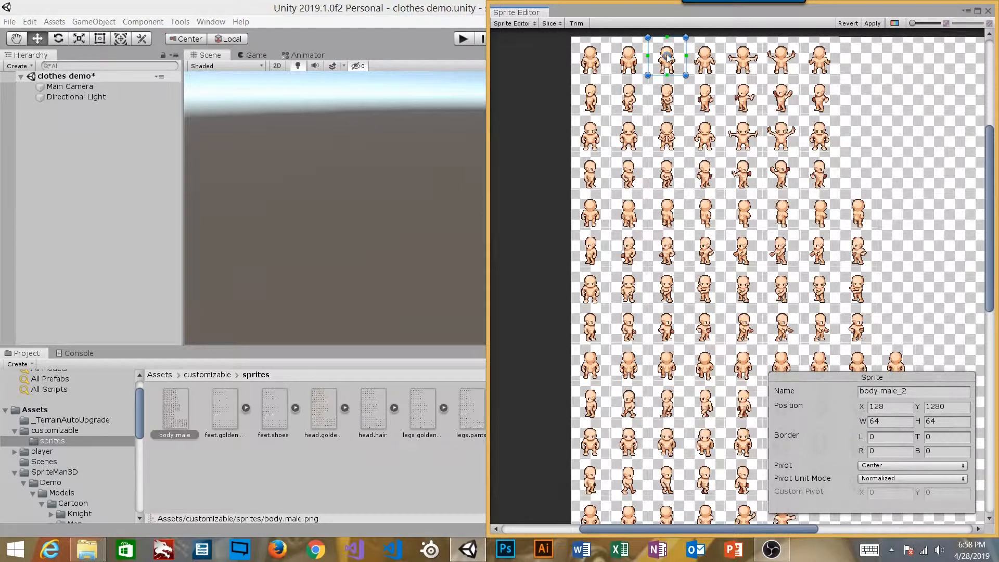
Set the slicing pivot to Bottom and slice the body.male sheet again with the 64 x 64 grid.
{"action": "left_click", "coordinate": [889, 466]}
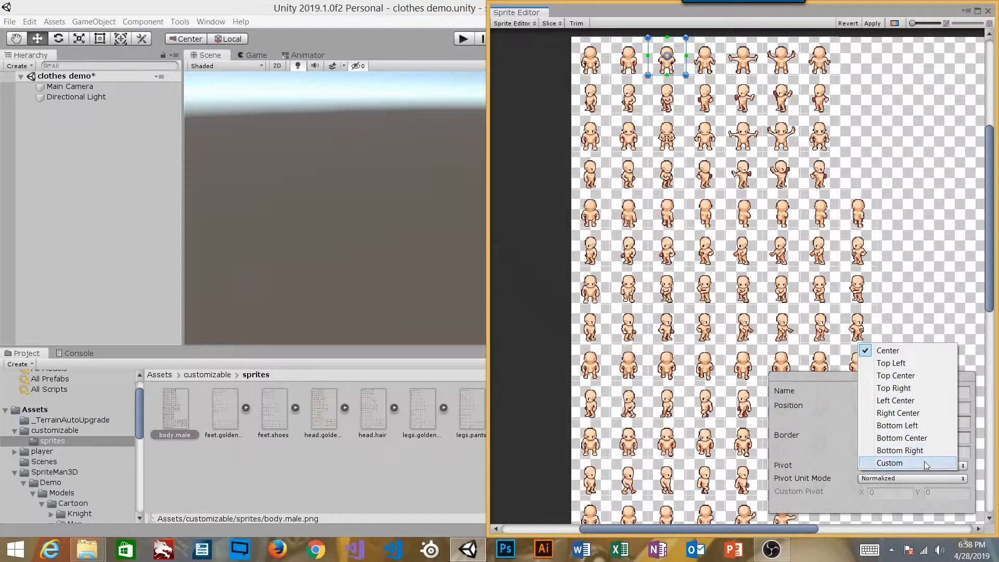
{"action": "left_click", "coordinate": [549, 33]}
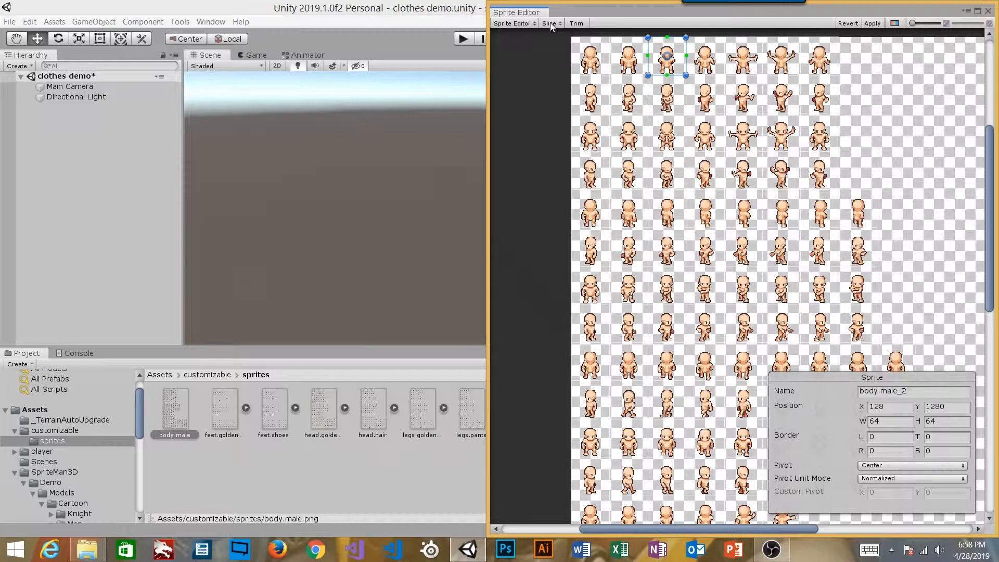
{"action": "left_click", "coordinate": [551, 23]}
{"action": "left_click", "coordinate": [453, 71]}
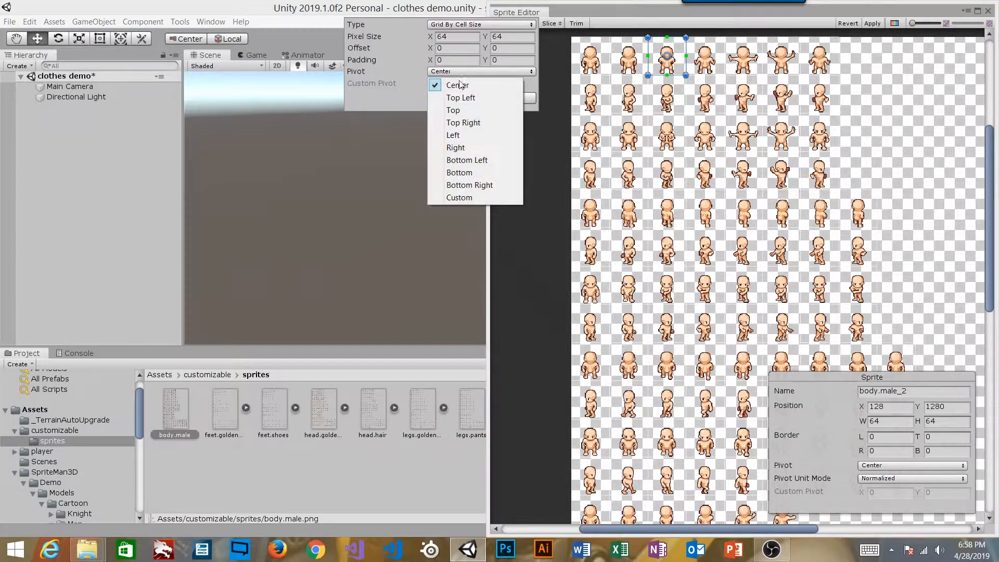
{"action": "left_click", "coordinate": [464, 172]}
{"action": "left_click", "coordinate": [480, 98]}
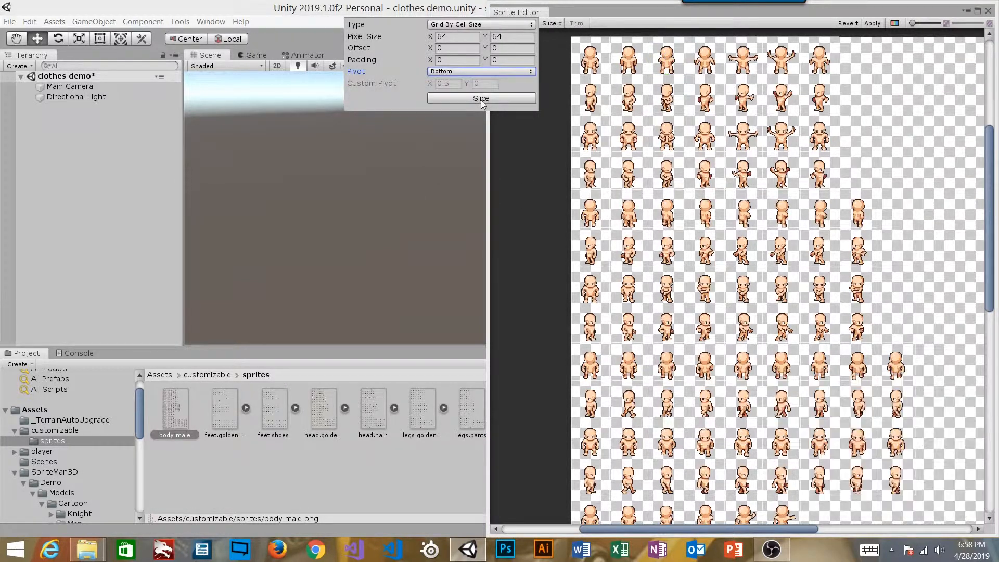
Check the pivot of several sliced body.male frames, apply the slicing, and close the Sprite Editor.
{"action": "left_click", "coordinate": [670, 54]}
{"action": "left_click", "coordinate": [660, 100]}
{"action": "left_click", "coordinate": [633, 103]}
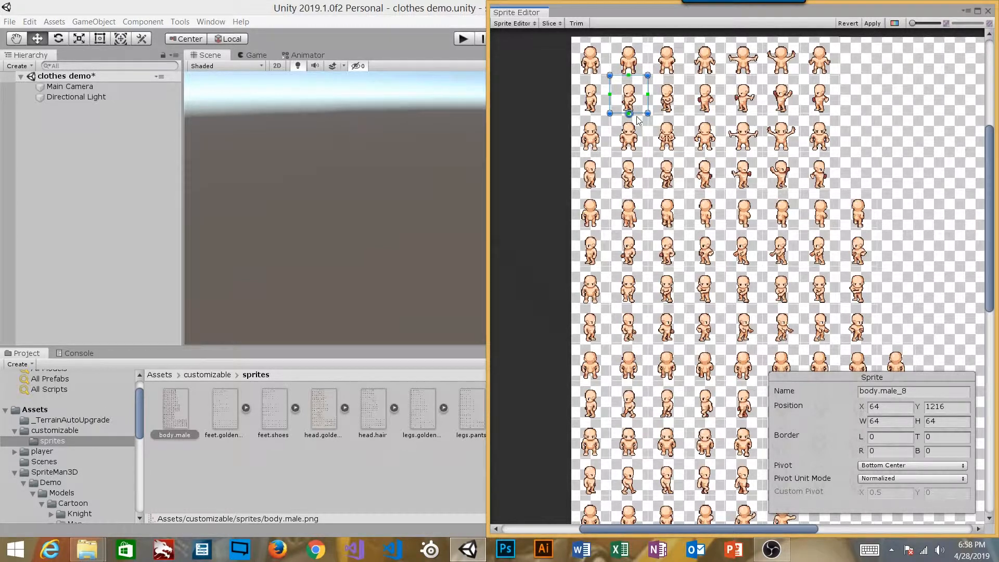
{"action": "left_click", "coordinate": [871, 25]}
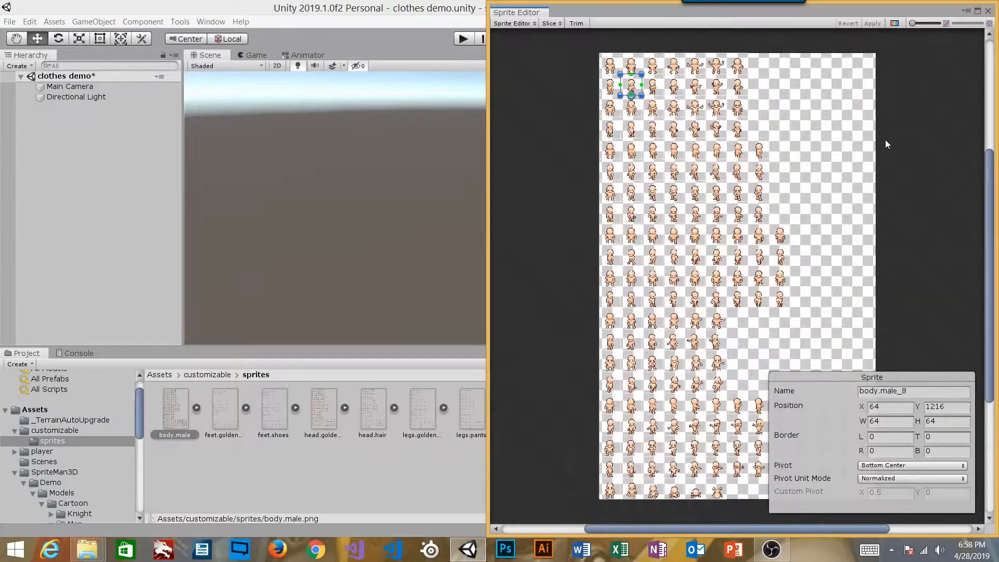
{"action": "left_click", "coordinate": [987, 11]}
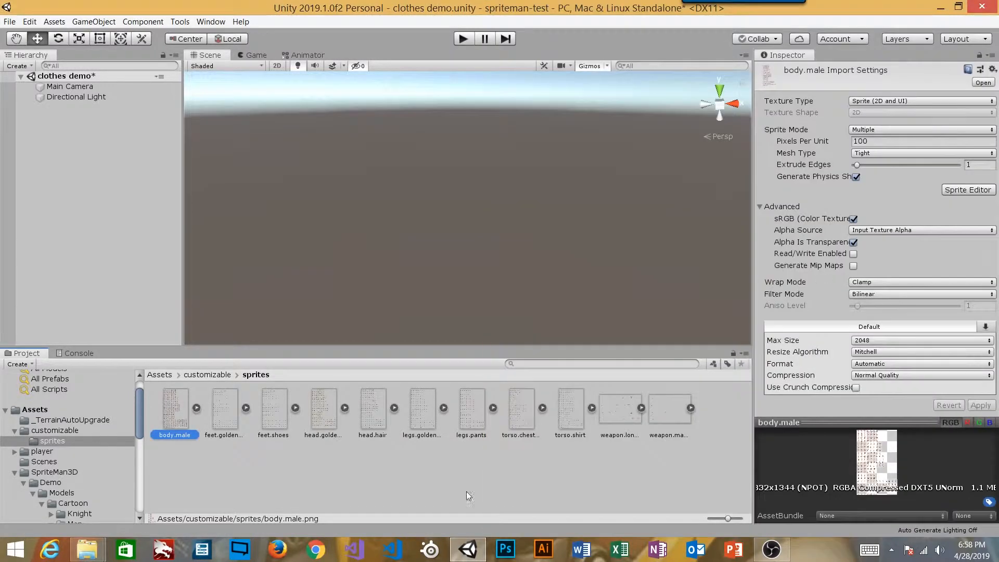
Expand body.male in the sprites folder and inspect its first four sliced sprites one by one.
{"action": "left_click", "coordinate": [197, 408]}
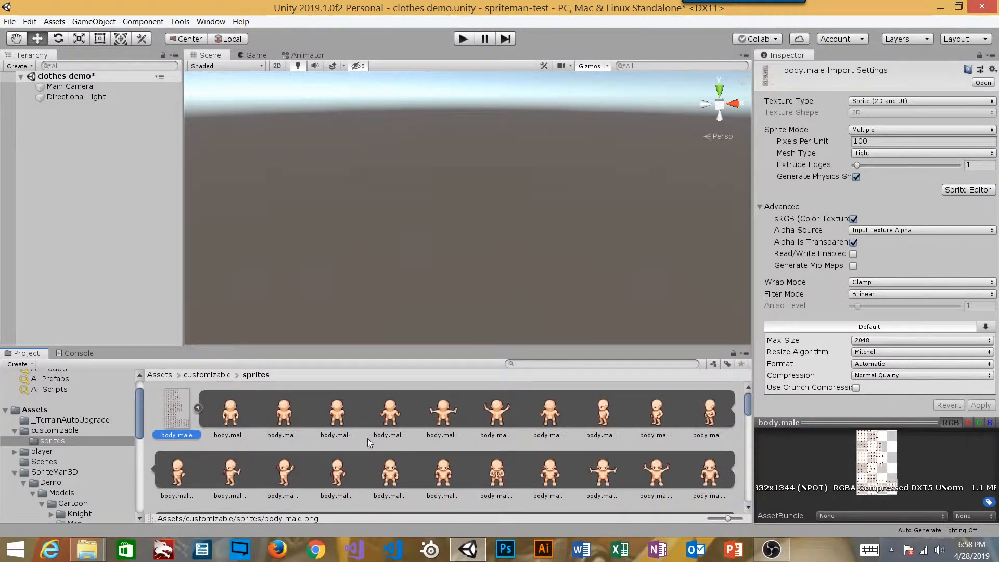
{"action": "left_click", "coordinate": [233, 437]}
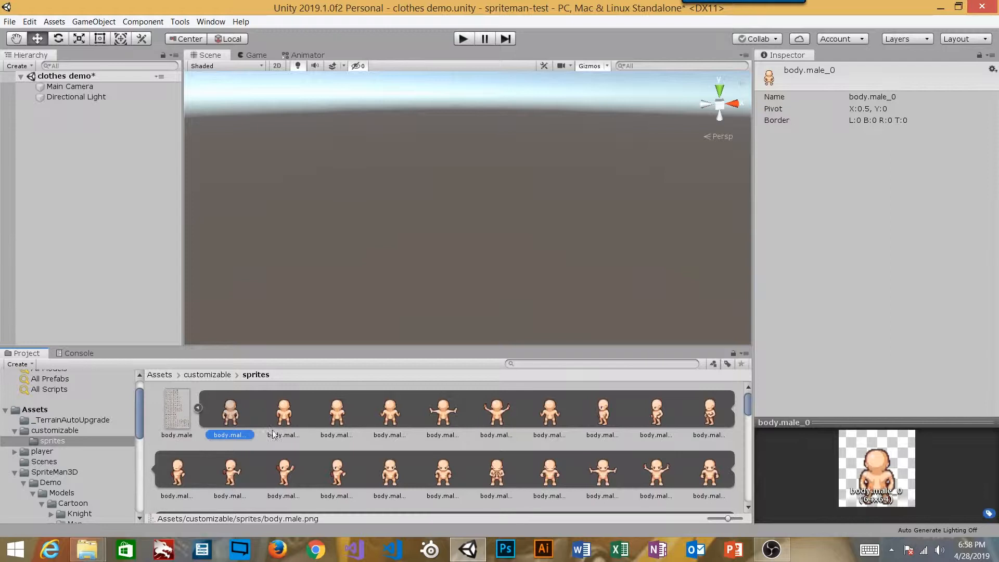
{"action": "left_click", "coordinate": [285, 439]}
{"action": "left_click", "coordinate": [333, 440]}
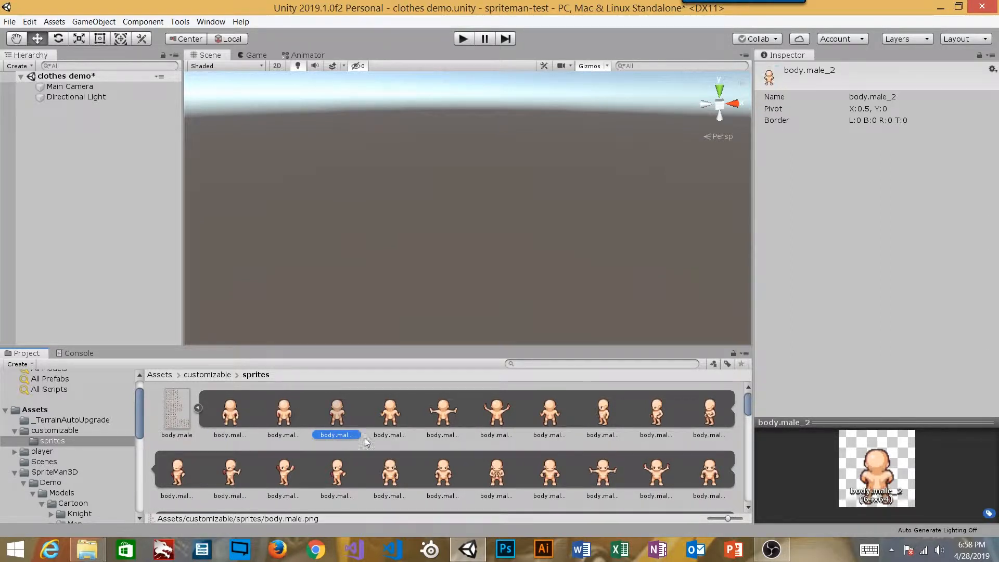
{"action": "left_click", "coordinate": [385, 437]}
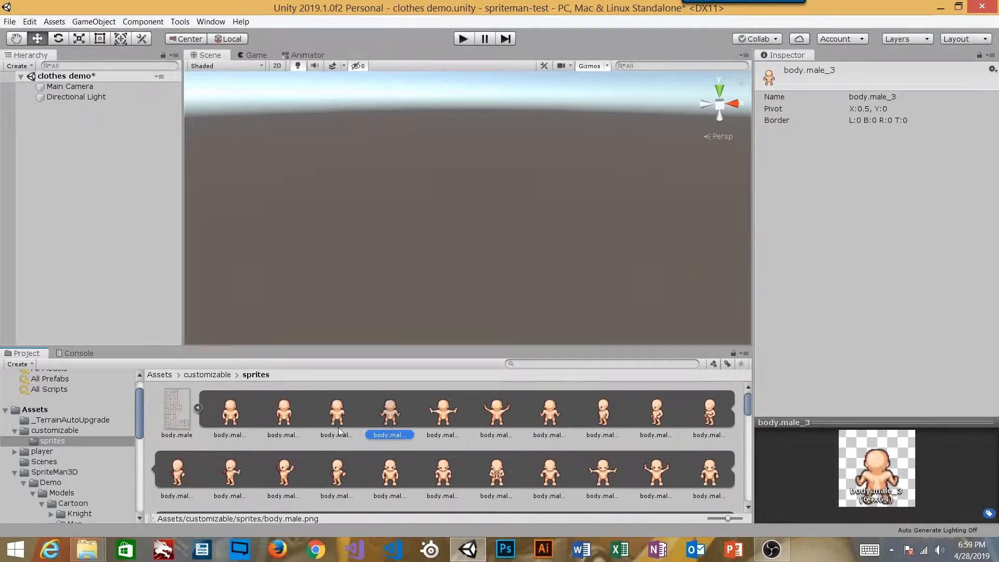
{"action": "left_click", "coordinate": [232, 434]}
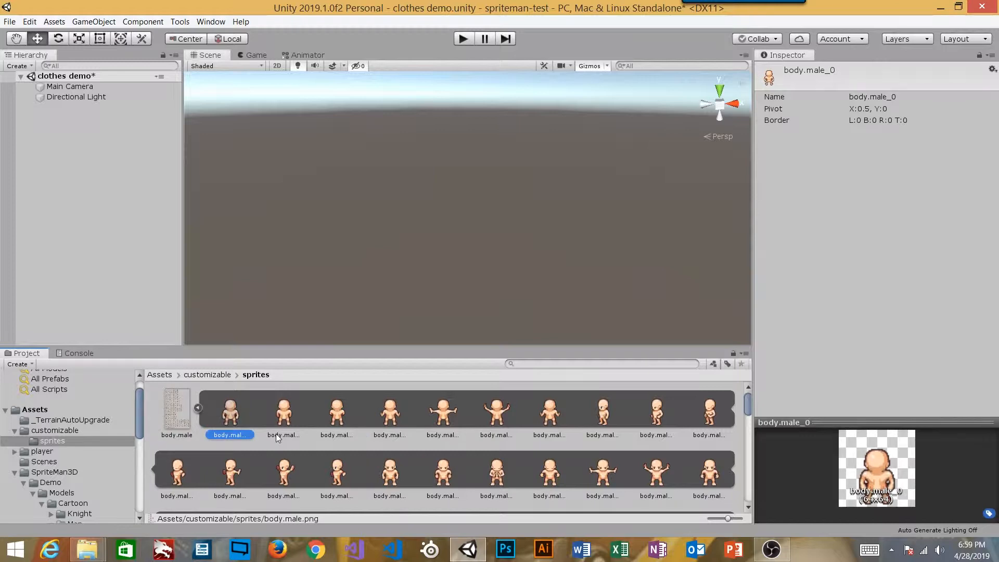
Inspect more of the sliced body.male sprites in the sprites folder, through to the last frame of the sheet.
{"action": "left_click", "coordinate": [278, 438]}
{"action": "left_click", "coordinate": [335, 436]}
{"action": "left_click", "coordinate": [443, 436]}
{"action": "left_click", "coordinate": [489, 440]}
{"action": "scroll", "coordinate": [495, 447], "scroll_direction": "down", "scroll_amount": 3}
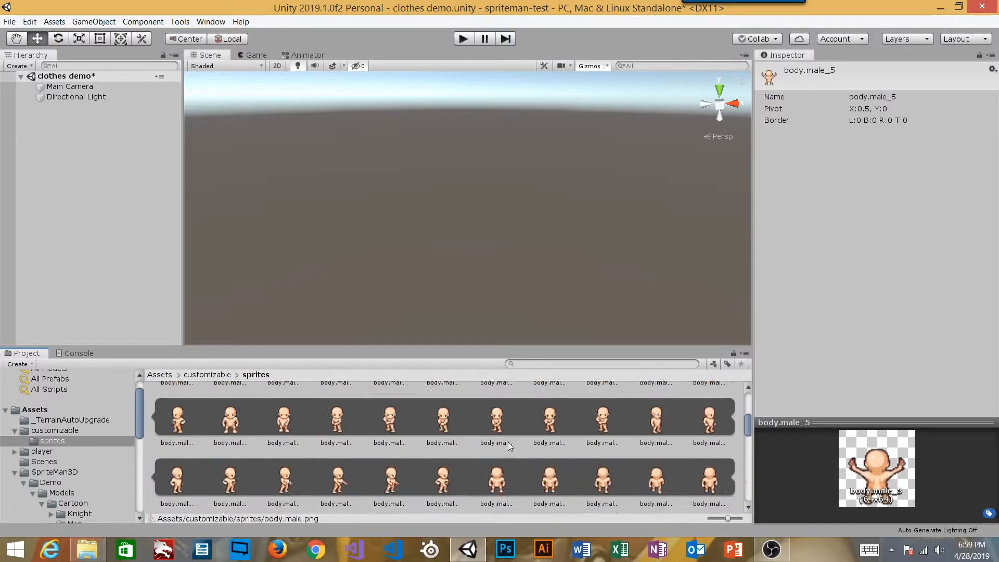
{"action": "scroll", "coordinate": [507, 441], "scroll_direction": "down", "scroll_amount": 3}
{"action": "scroll", "coordinate": [605, 427], "scroll_direction": "up", "scroll_amount": 2}
{"action": "scroll", "coordinate": [529, 422], "scroll_direction": "down", "scroll_amount": 1}
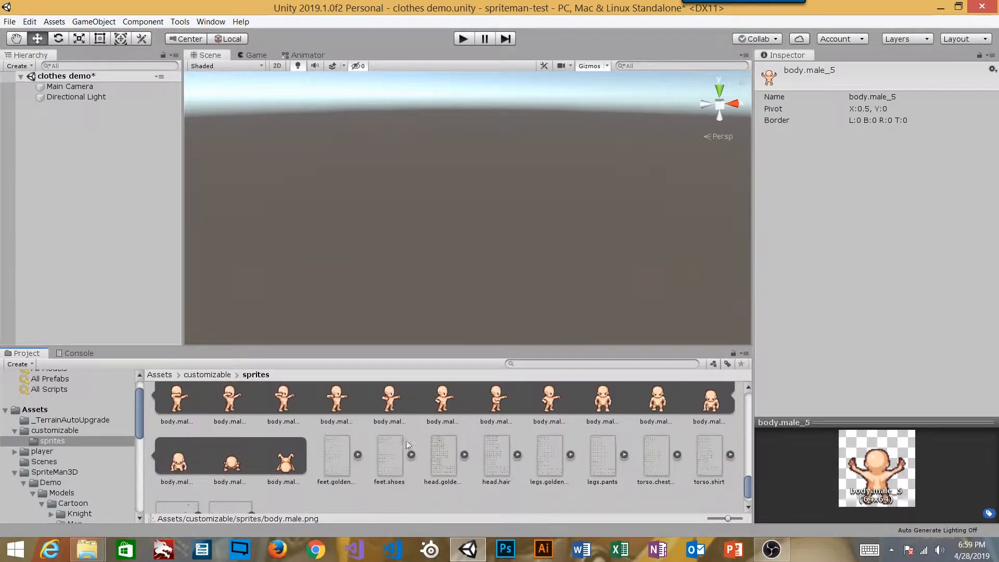
{"action": "left_click", "coordinate": [285, 458]}
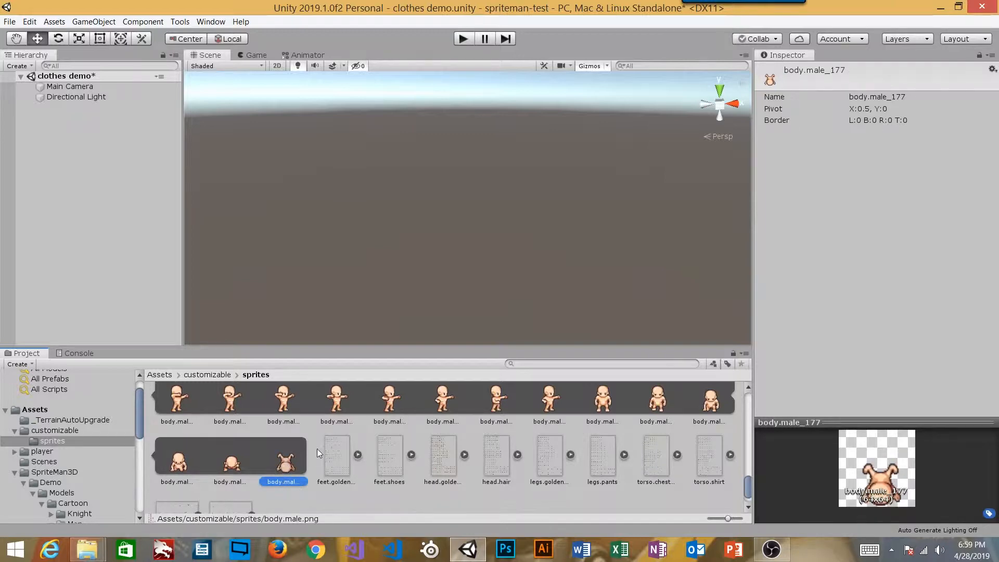
{"action": "scroll", "coordinate": [316, 448], "scroll_direction": "up", "scroll_amount": 10}
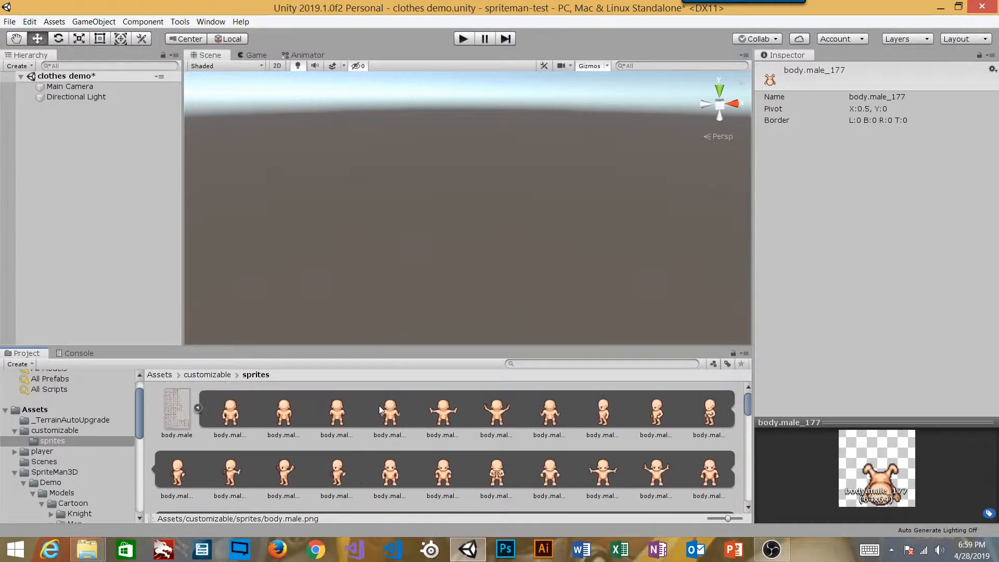
Compare the names and pivots of the first two body.male sprites.
{"action": "left_click", "coordinate": [234, 416]}
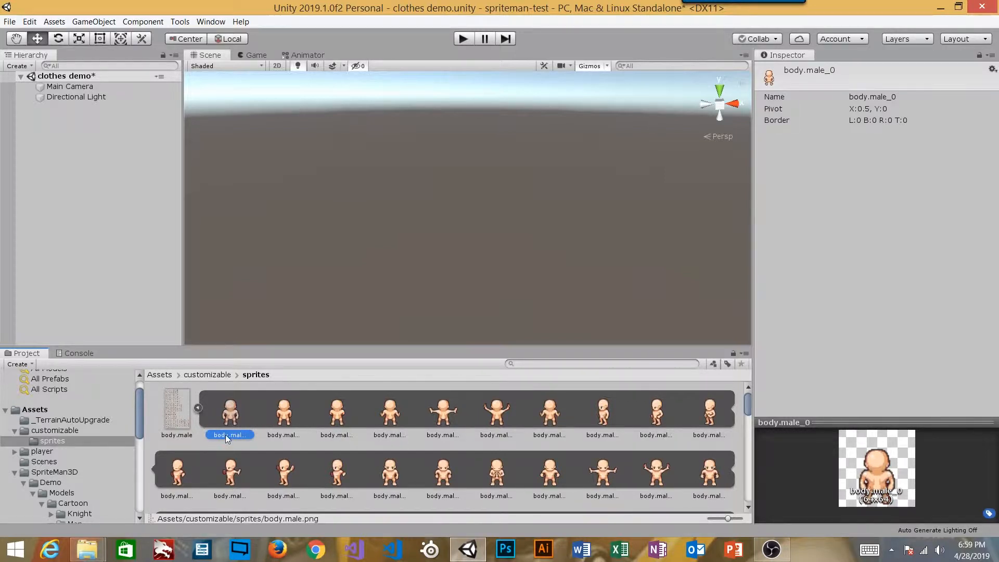
{"action": "left_click", "coordinate": [285, 436]}
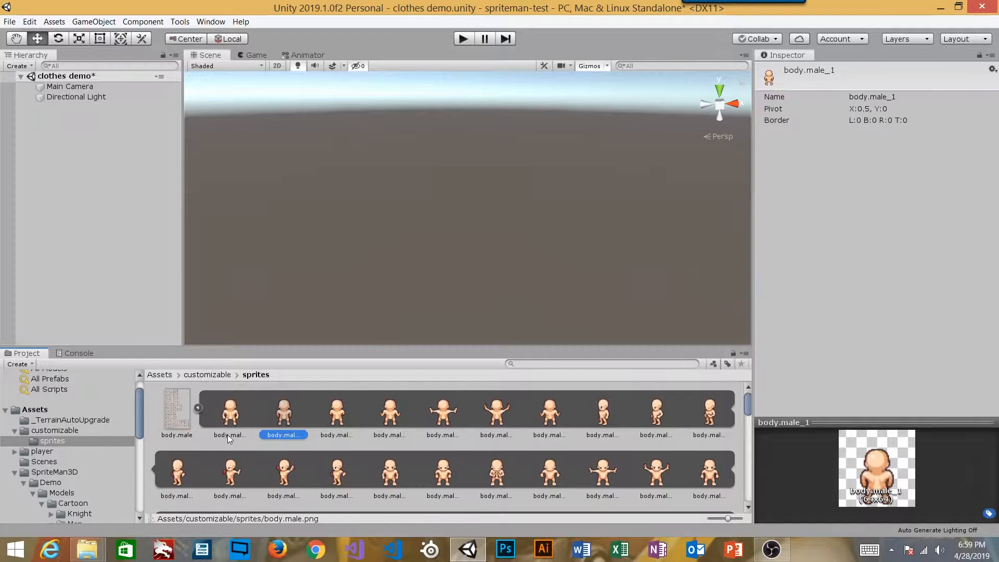
{"action": "left_click", "coordinate": [230, 437]}
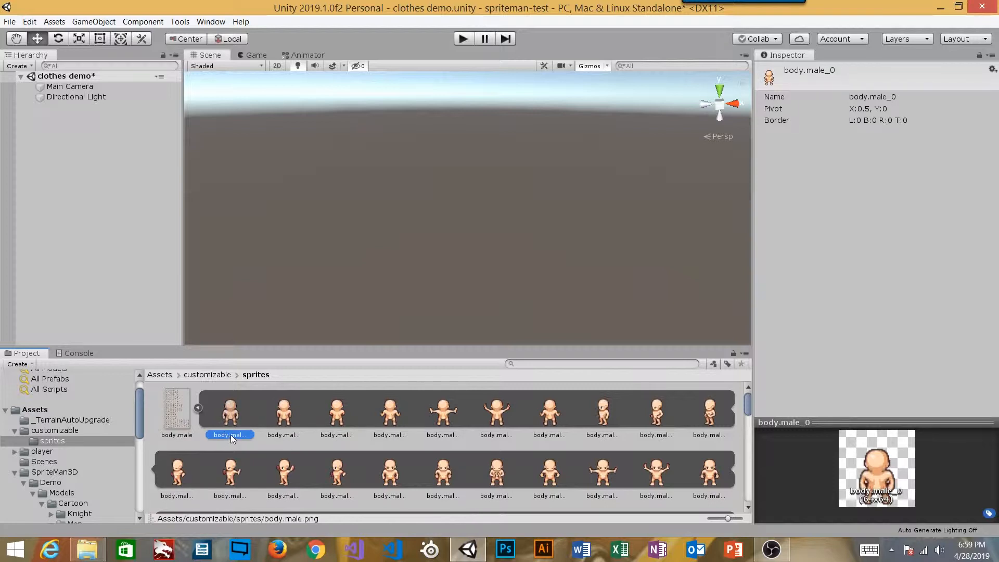
Open the body.male sheet in the Sprite Editor and open the first sprite's name for editing.
{"action": "left_click", "coordinate": [177, 409]}
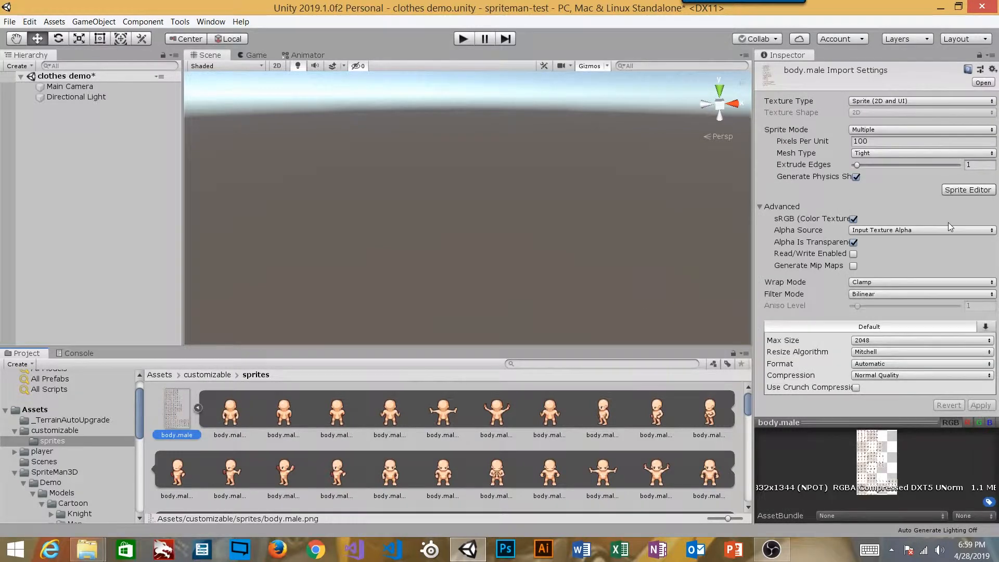
{"action": "left_click", "coordinate": [971, 191]}
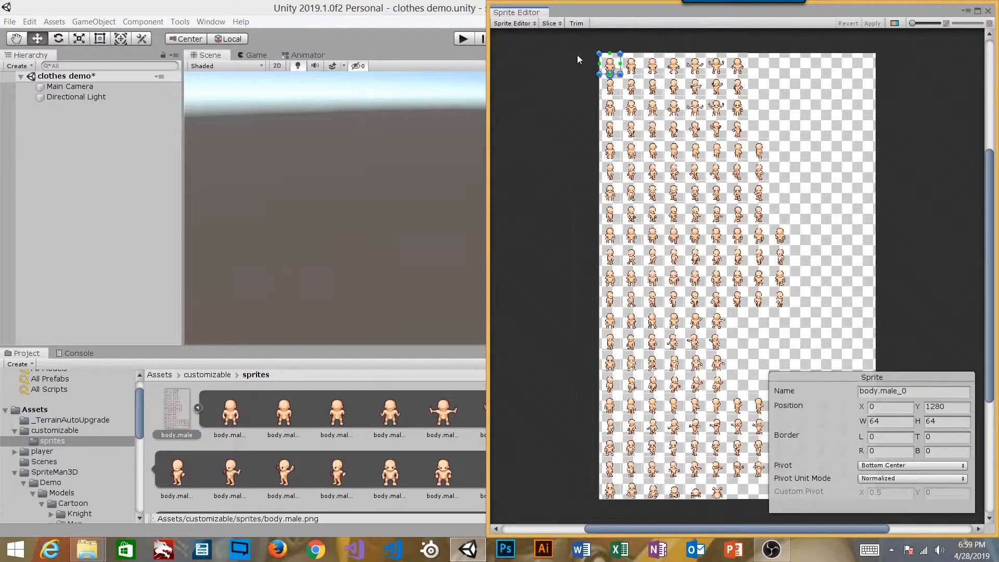
{"action": "left_click", "coordinate": [917, 390]}
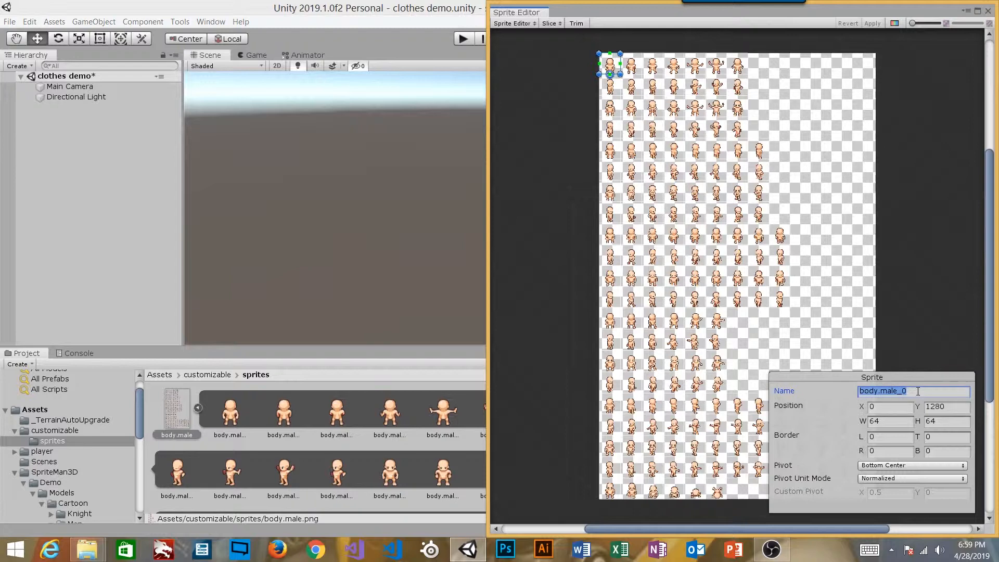
{"action": "left_click", "coordinate": [913, 390]}
Look over all the animation rows of the body.male sheet, from the first row down to the last and back.
{"action": "scroll", "coordinate": [761, 150], "scroll_direction": "up", "scroll_amount": 2}
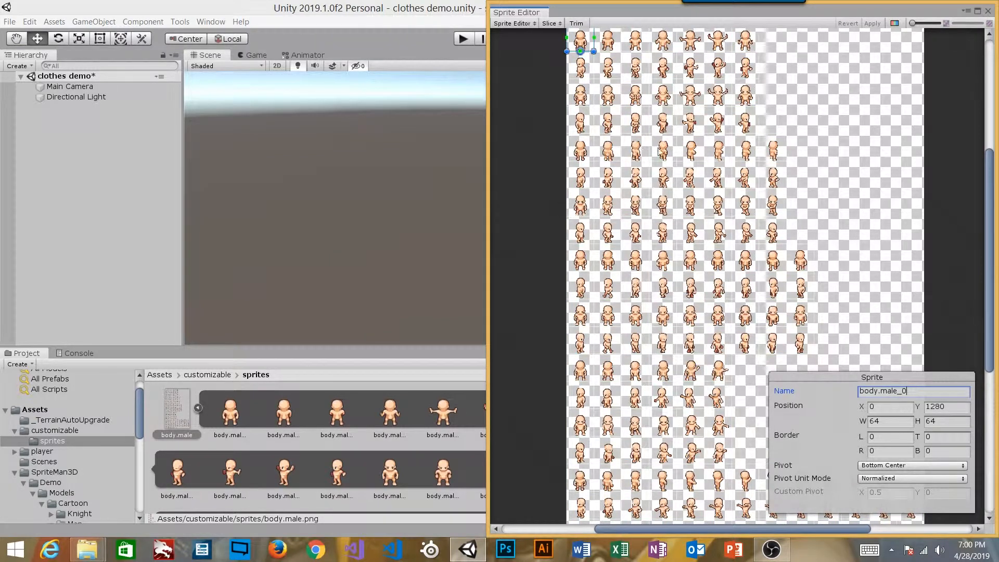
{"action": "scroll", "coordinate": [828, 289], "scroll_direction": "down", "scroll_amount": 1}
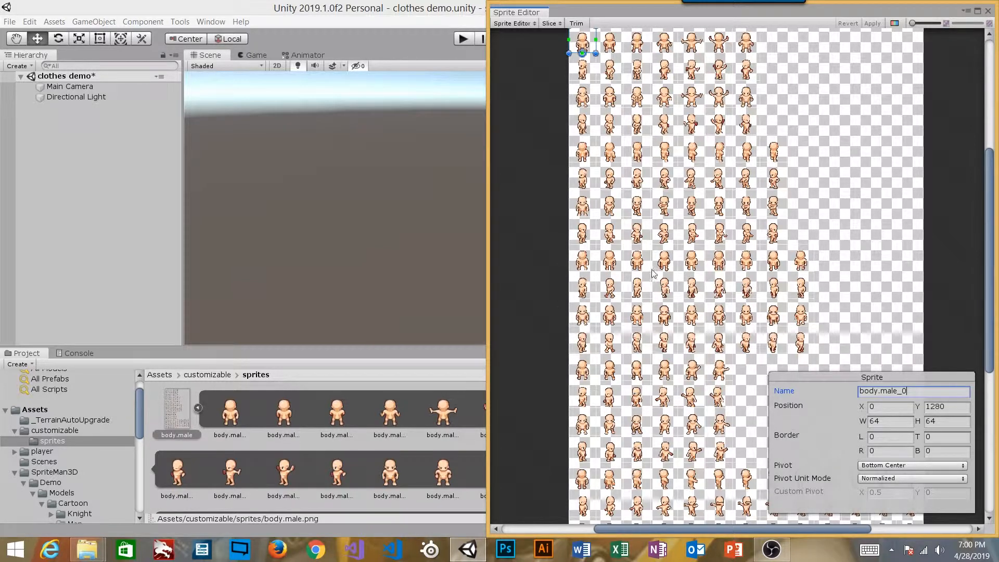
{"action": "left_click_drag", "start_coordinate": [989, 257], "coordinate": [989, 332]}
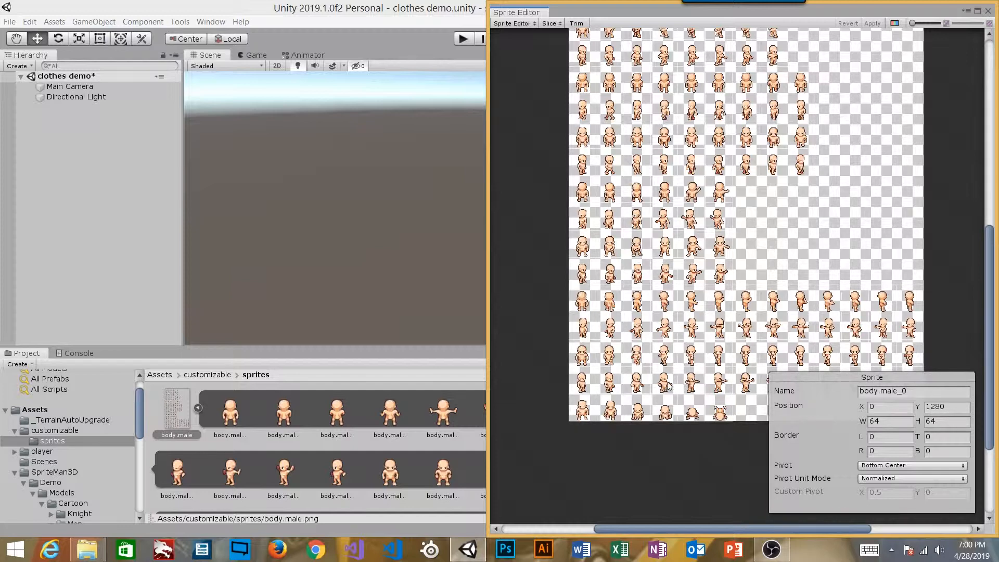
{"action": "left_click_drag", "start_coordinate": [989, 298], "coordinate": [989, 331]}
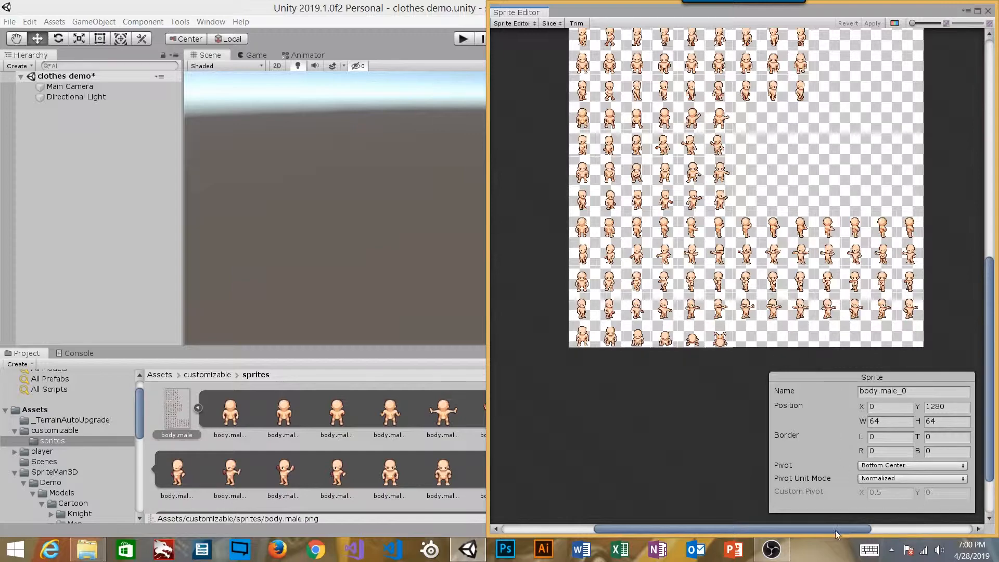
{"action": "left_click_drag", "start_coordinate": [986, 322], "coordinate": [987, 127]}
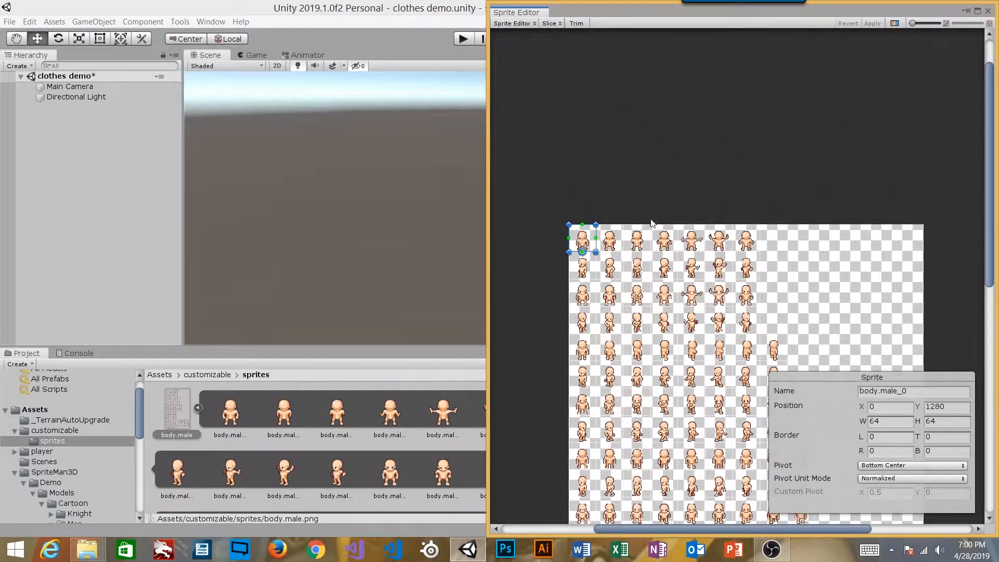
Rename the first frame of the top body.male row as cast frame number 1.
{"action": "left_click", "coordinate": [906, 391]}
{"action": "type", "text": "cast"}
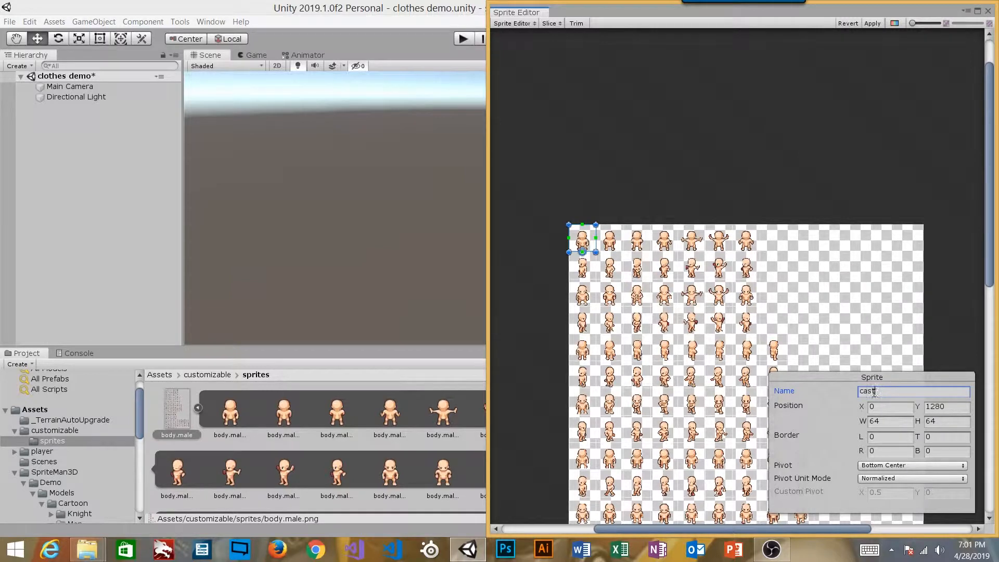
{"action": "double_click", "coordinate": [875, 393]}
{"action": "left_click", "coordinate": [886, 395]}
{"action": "key", "text": "BackSpace"}
{"action": "type", "text": "1"}
Rename the second frame of the top row cast-n.2 and start the third frame's name with cast.
{"action": "left_click", "coordinate": [612, 251]}
{"action": "left_click", "coordinate": [918, 390]}
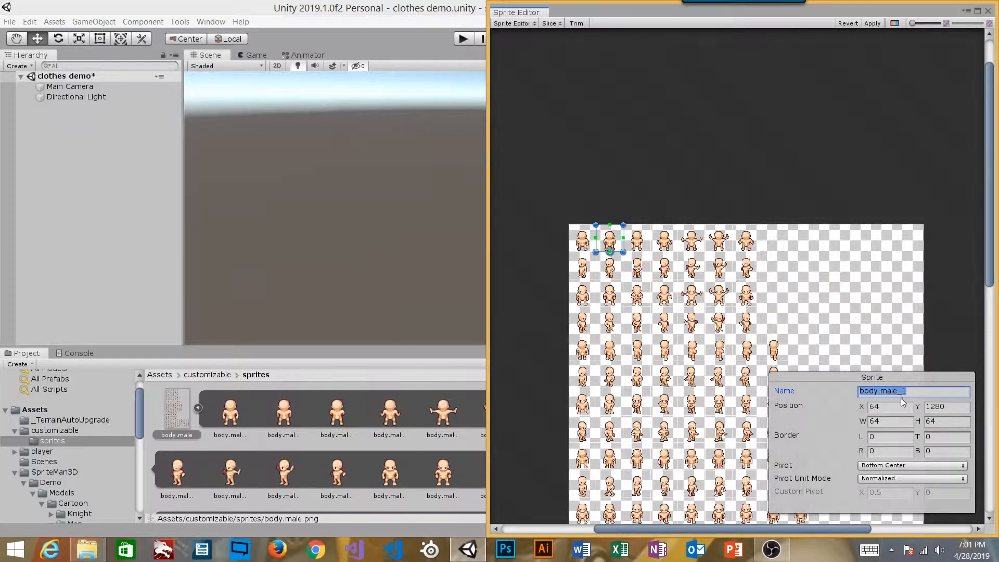
{"action": "type", "text": "cast-n.2"}
{"action": "left_click", "coordinate": [641, 244]}
{"action": "left_click", "coordinate": [900, 394]}
{"action": "type", "text": "cast"}
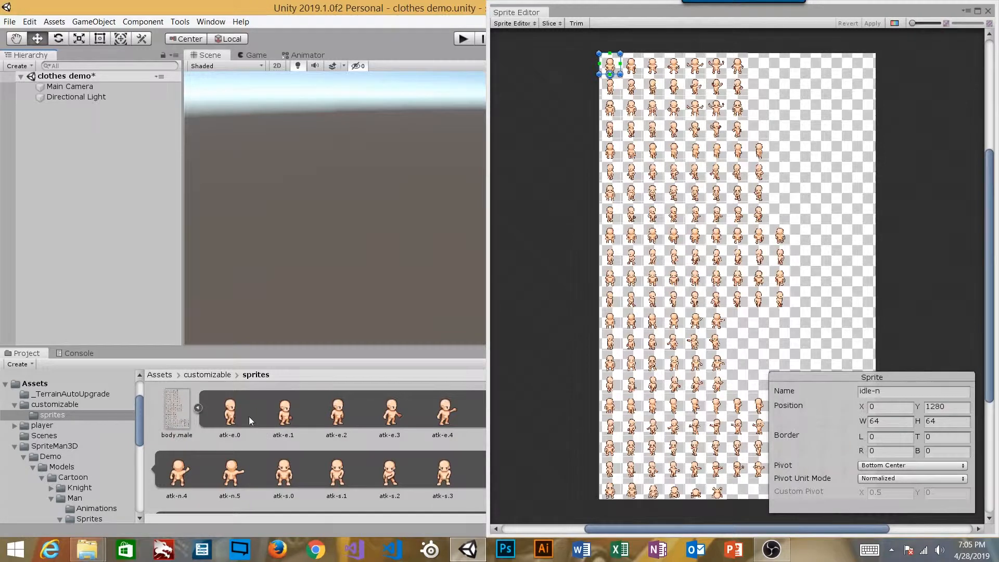
Browse the renamed body.male sprites in the sprites folder and collapse the sheet again.
{"action": "scroll", "coordinate": [261, 417], "scroll_direction": "down", "scroll_amount": 5}
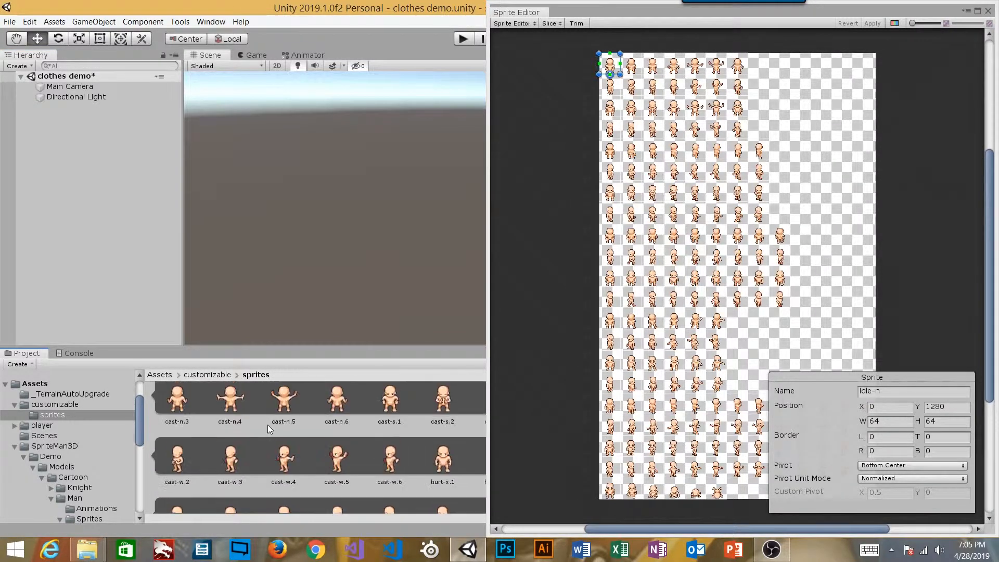
{"action": "scroll", "coordinate": [268, 425], "scroll_direction": "up", "scroll_amount": 5}
{"action": "scroll", "coordinate": [269, 426], "scroll_direction": "up", "scroll_amount": 1}
{"action": "left_click", "coordinate": [197, 407]}
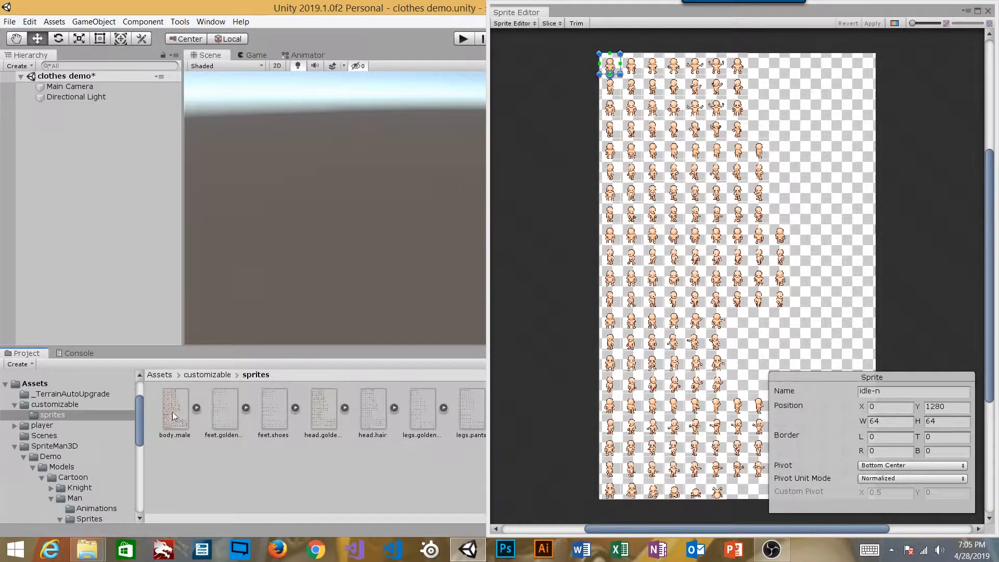
{"action": "left_click", "coordinate": [183, 410]}
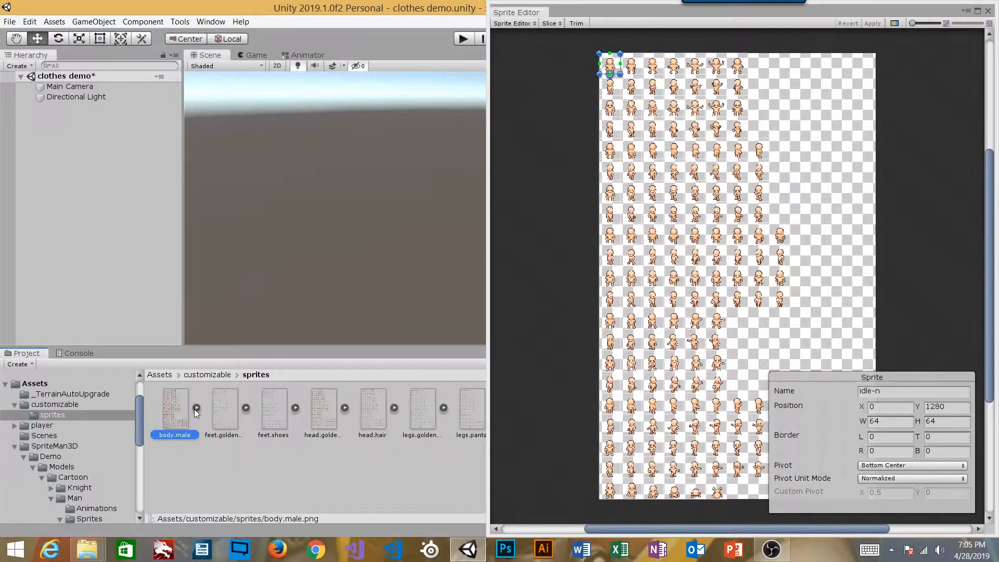
{"action": "left_click", "coordinate": [197, 407]}
{"action": "left_click", "coordinate": [198, 408]}
Check the name of the second frame in the second body.male row and close the Sprite Editor.
{"action": "left_click", "coordinate": [906, 208]}
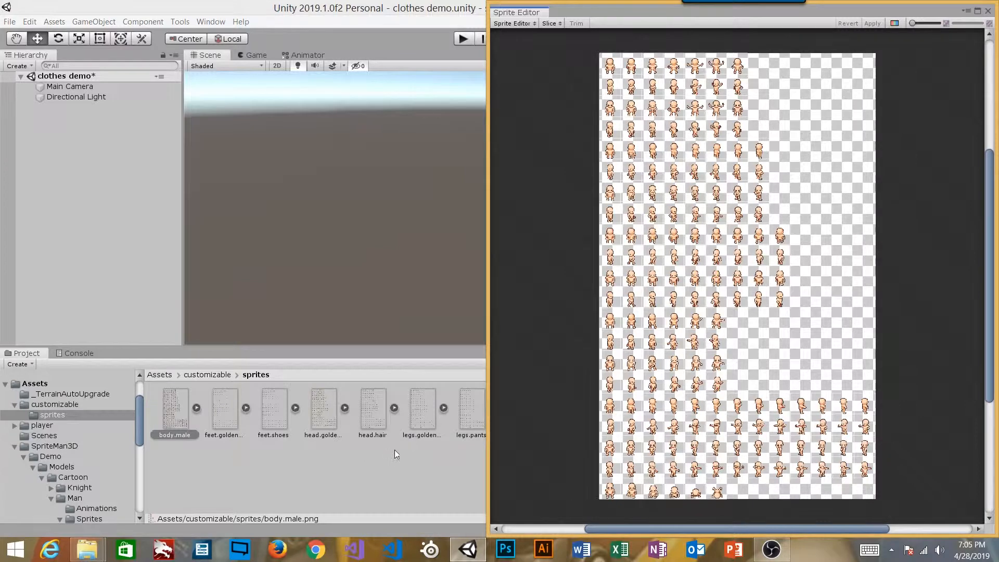
{"action": "left_click", "coordinate": [638, 92]}
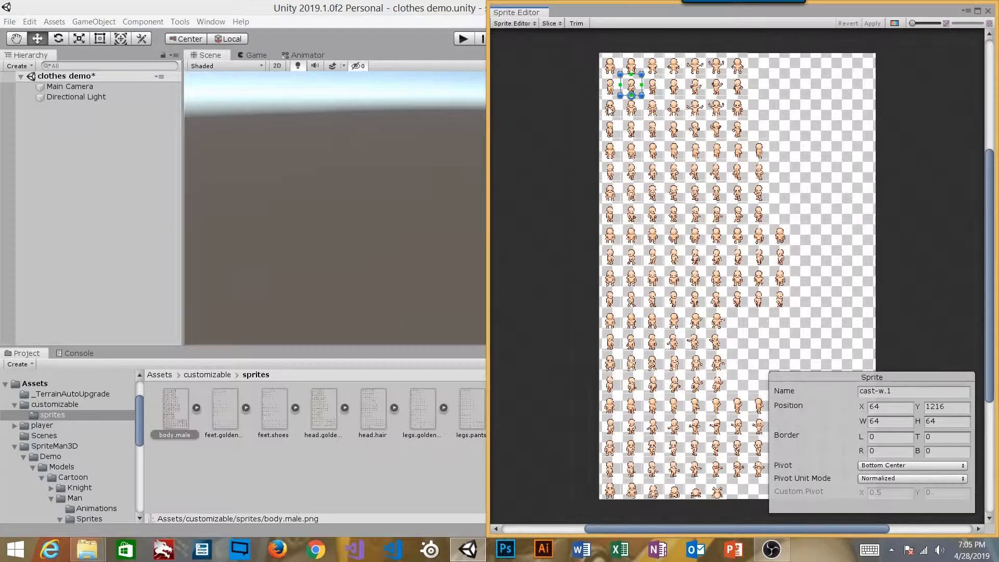
{"action": "left_click", "coordinate": [826, 171]}
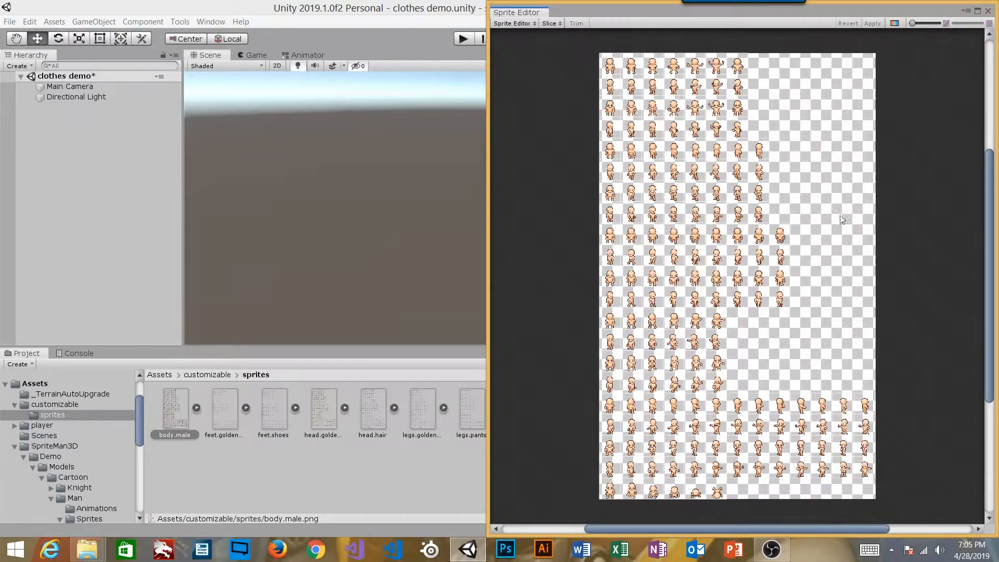
{"action": "mouse_move", "coordinate": [990, 365]}
{"action": "left_mouse_down"}
{"action": "mouse_move", "coordinate": [993, 410]}
{"action": "mouse_move", "coordinate": [991, 369]}
{"action": "left_mouse_up"}
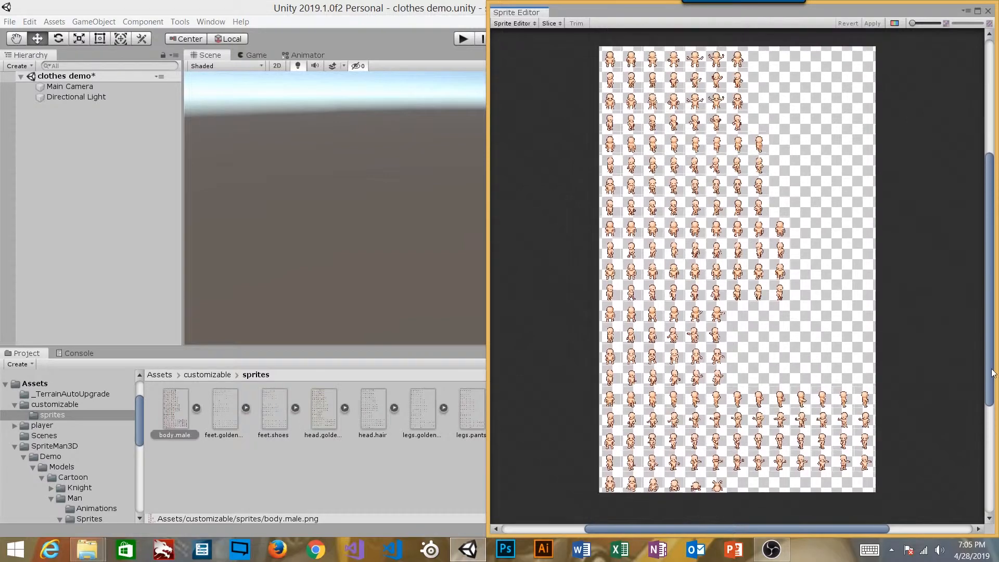
{"action": "left_click", "coordinate": [987, 11]}
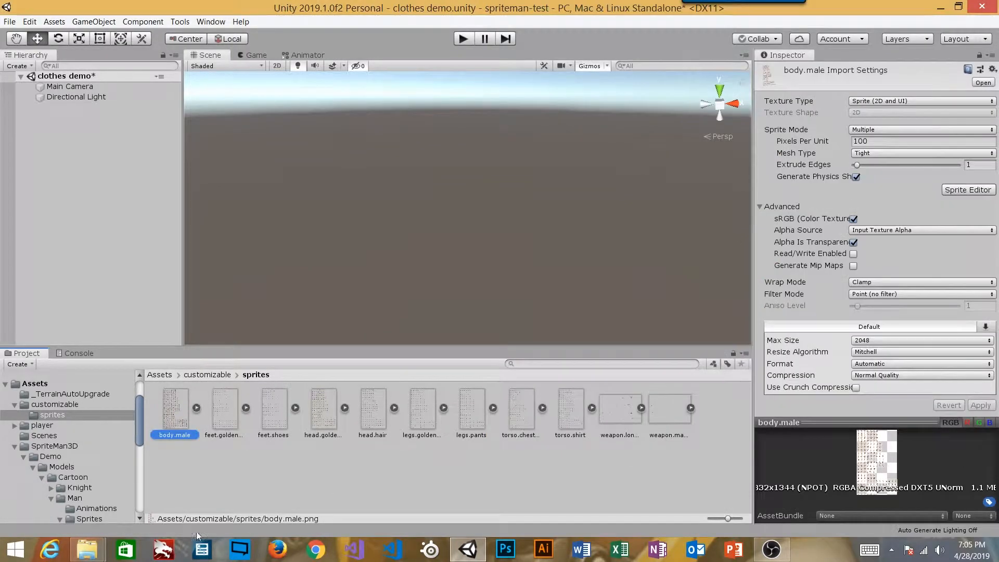
Check the sub-sprites of body.male and feet.golden_boots in the sprites folder, and open feet.golden_boots in the Sprite Editor.
{"action": "left_click", "coordinate": [197, 408]}
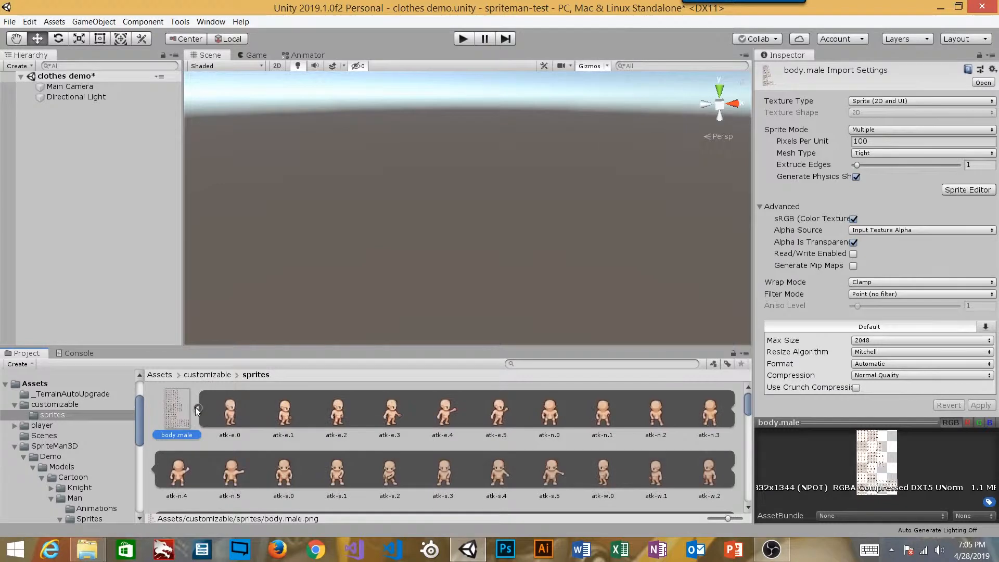
{"action": "left_click", "coordinate": [197, 409]}
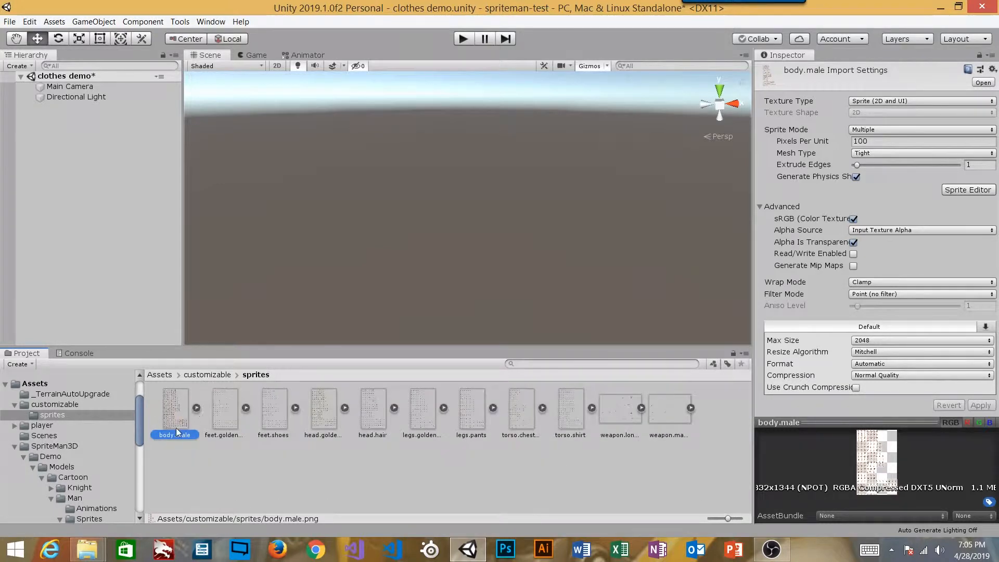
{"action": "left_click", "coordinate": [224, 414]}
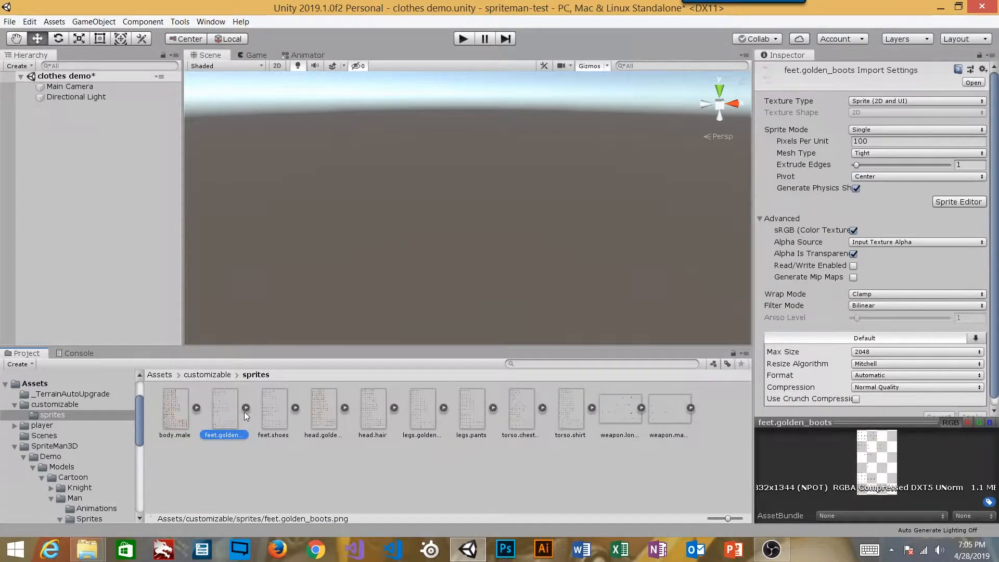
{"action": "left_click", "coordinate": [245, 407]}
{"action": "left_click", "coordinate": [245, 407]}
{"action": "left_click", "coordinate": [971, 203]}
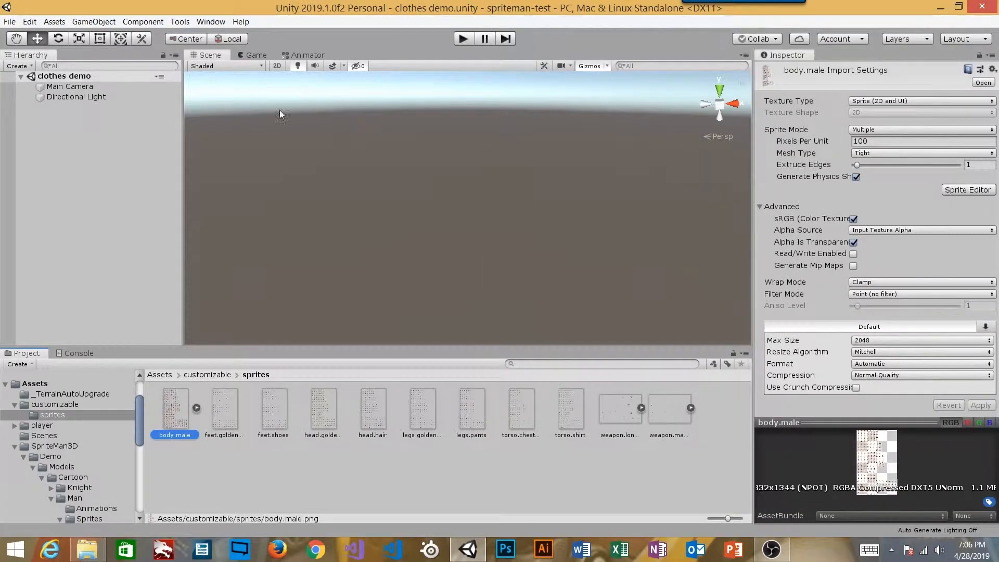
Open the SpriteMan Tools Window and expand its Save Sprite Sheet Names tool.
{"action": "left_click", "coordinate": [183, 26]}
{"action": "mouse_move", "coordinate": [177, 35]}
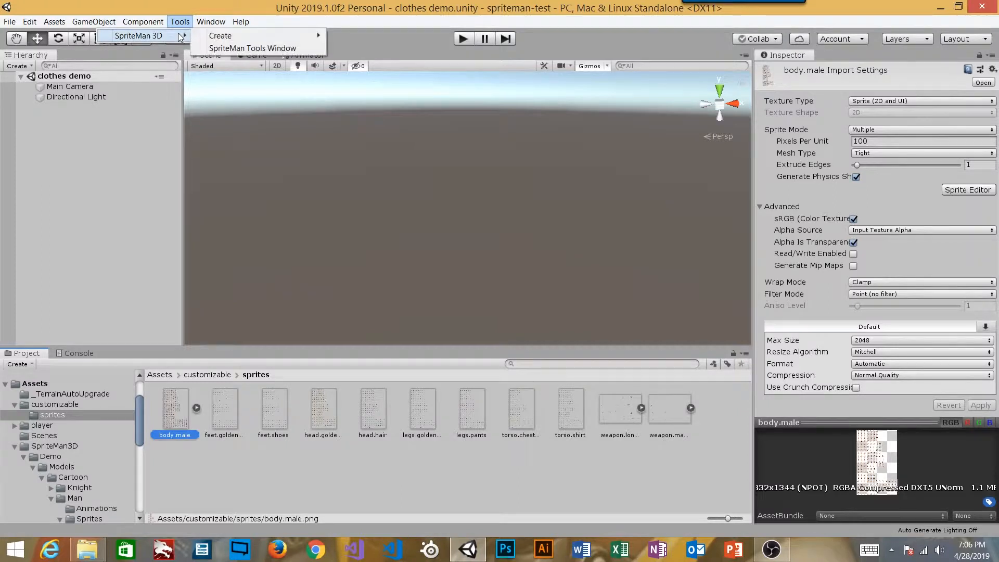
{"action": "left_click", "coordinate": [269, 50]}
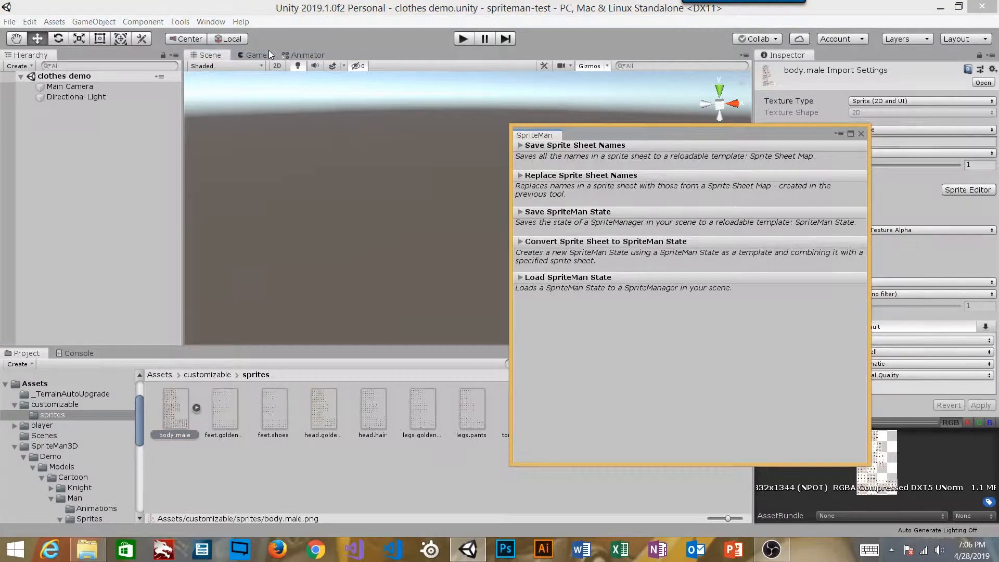
{"action": "left_click_drag", "start_coordinate": [619, 135], "coordinate": [626, 93]}
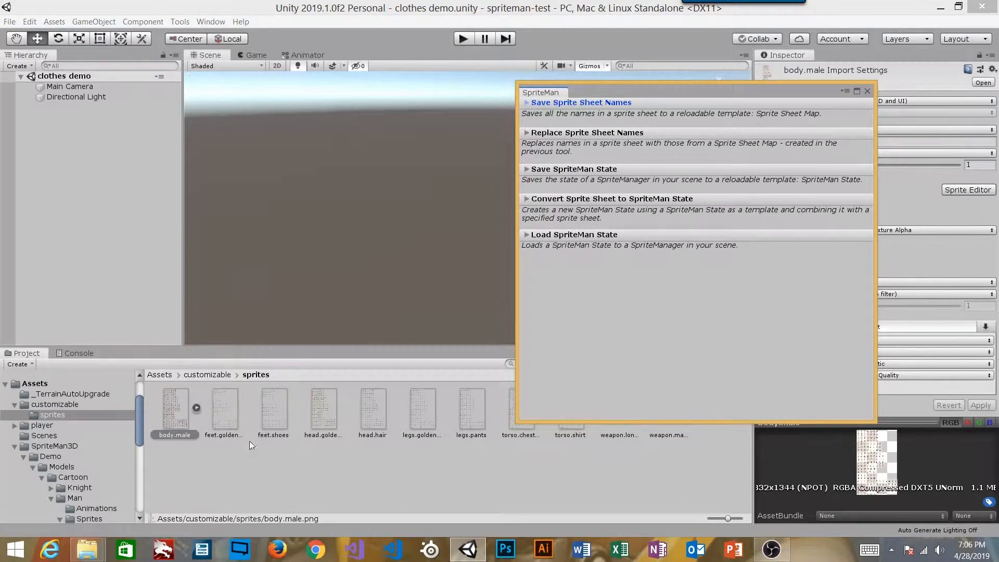
{"action": "left_click", "coordinate": [569, 104]}
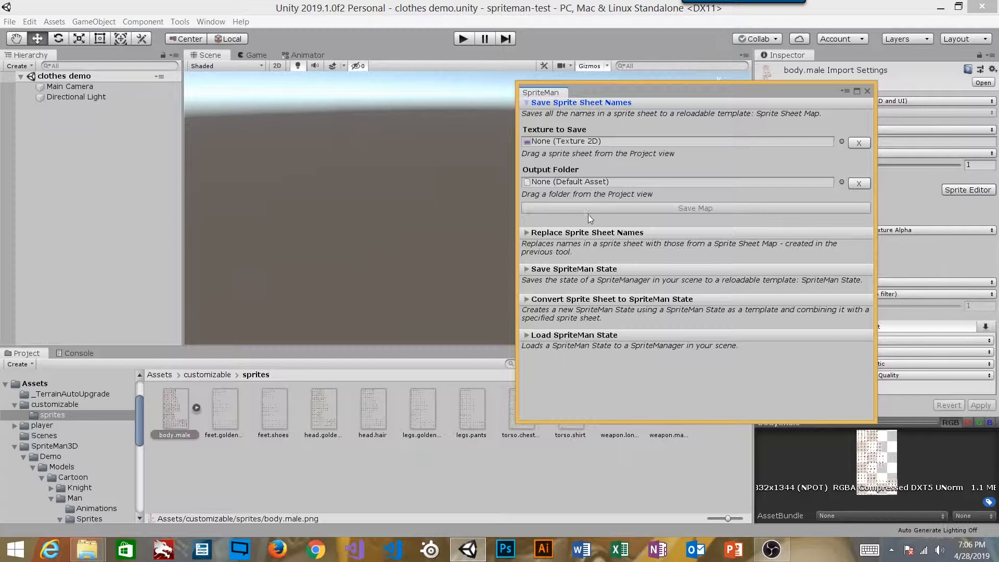
Assign the body.male sprite sheet as the Texture to Save in the Save Sprite Sheet Names tool.
{"action": "left_click", "coordinate": [196, 408]}
{"action": "left_click", "coordinate": [197, 407]}
{"action": "left_click_drag", "start_coordinate": [180, 413], "coordinate": [603, 143]}
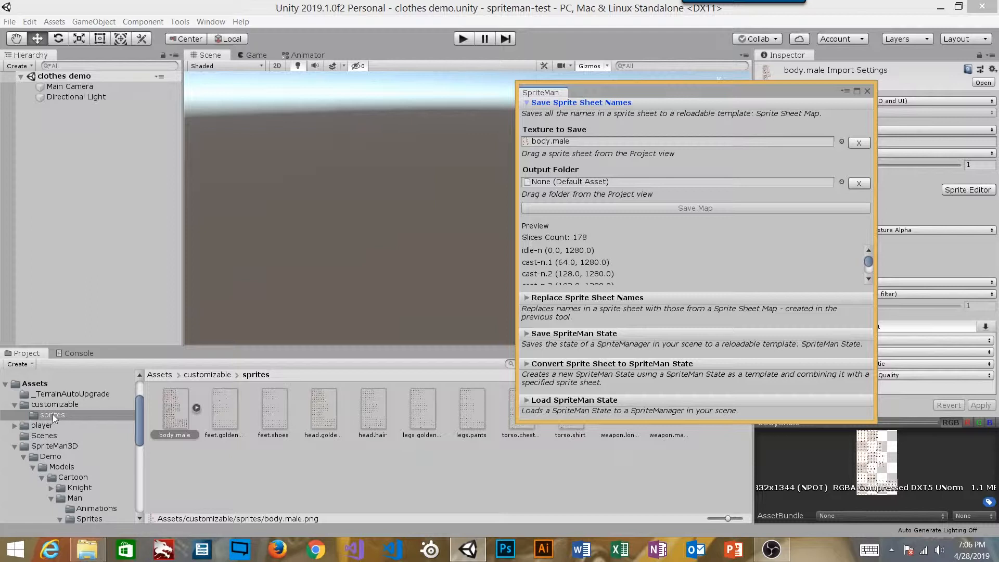
Set the Output Folder to sprites, review the previewed slice names, save the body.male sprite sheet map, and close the tools window.
{"action": "left_click_drag", "start_coordinate": [67, 414], "coordinate": [569, 183]}
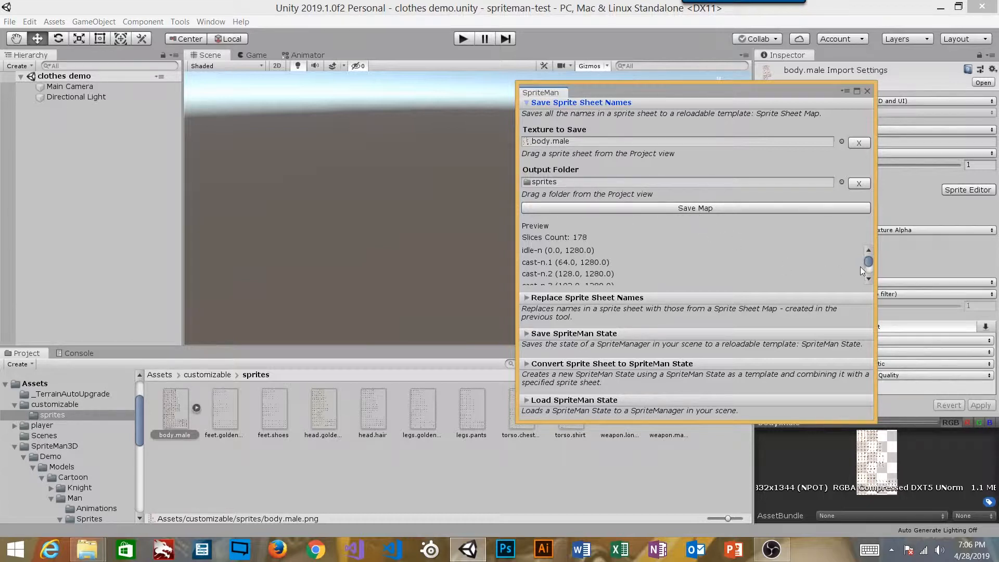
{"action": "left_click_drag", "start_coordinate": [869, 263], "coordinate": [868, 253]}
{"action": "scroll", "coordinate": [594, 272], "scroll_direction": "down", "scroll_amount": 11}
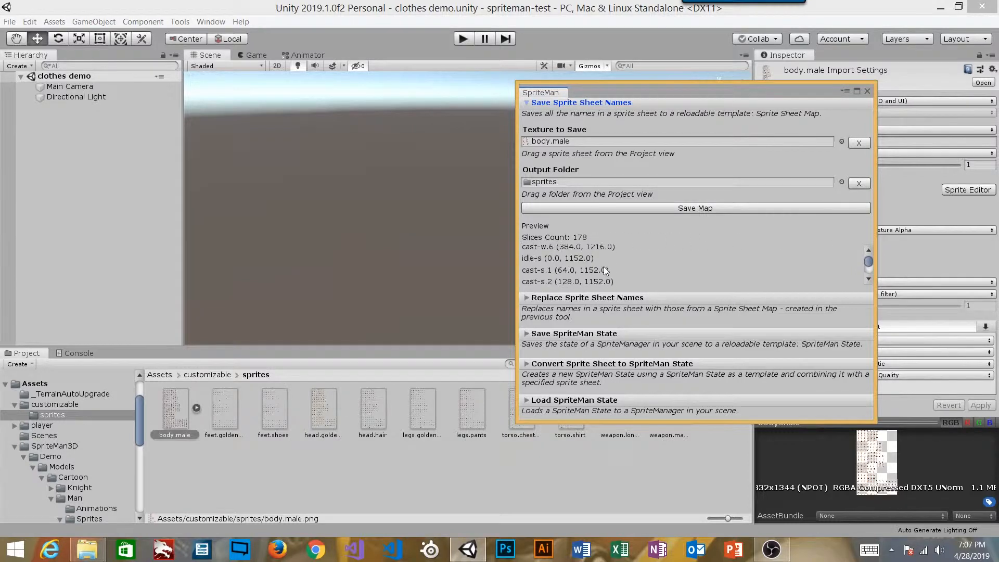
{"action": "scroll", "coordinate": [606, 266], "scroll_direction": "up", "scroll_amount": 11}
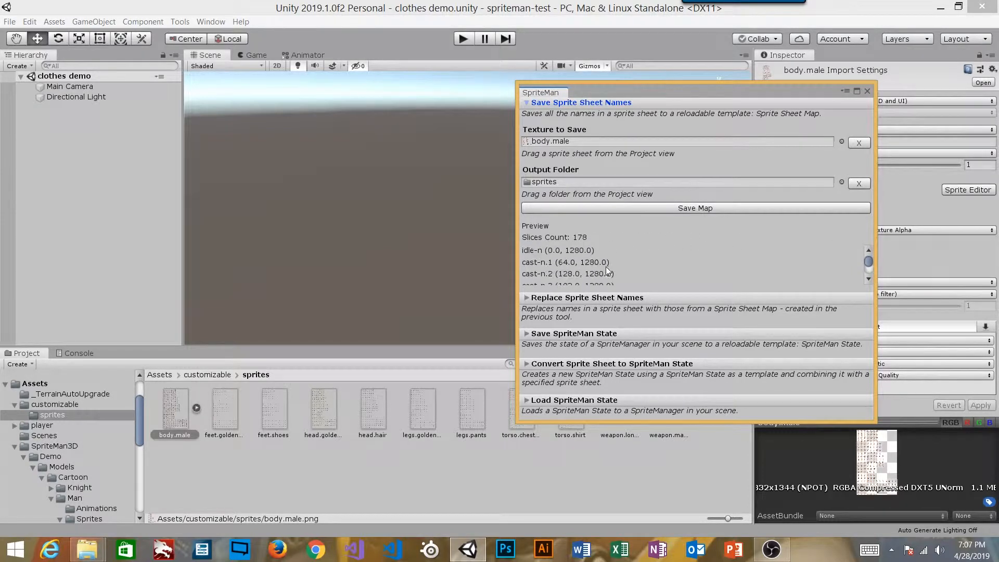
{"action": "left_click", "coordinate": [640, 210]}
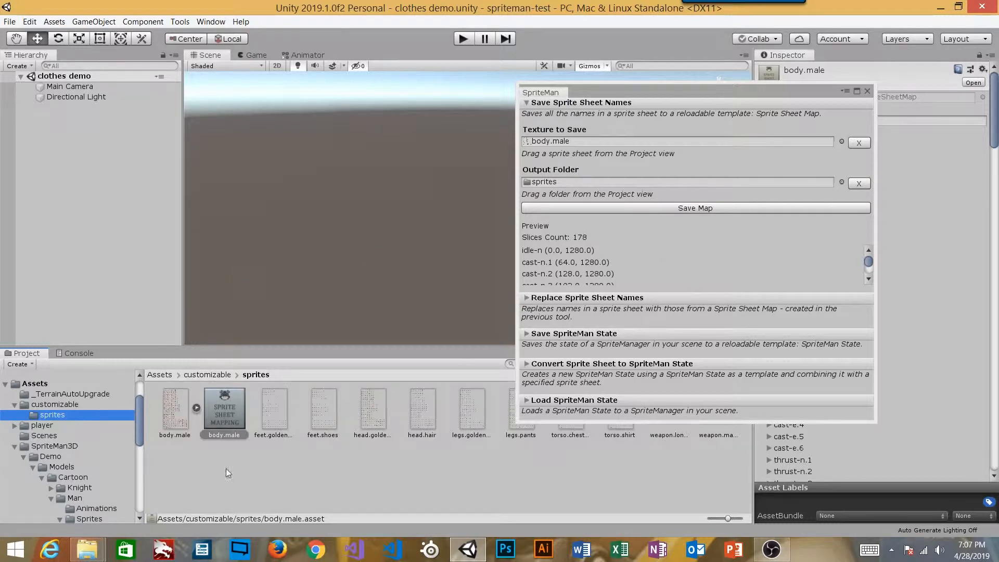
{"action": "left_click", "coordinate": [229, 423]}
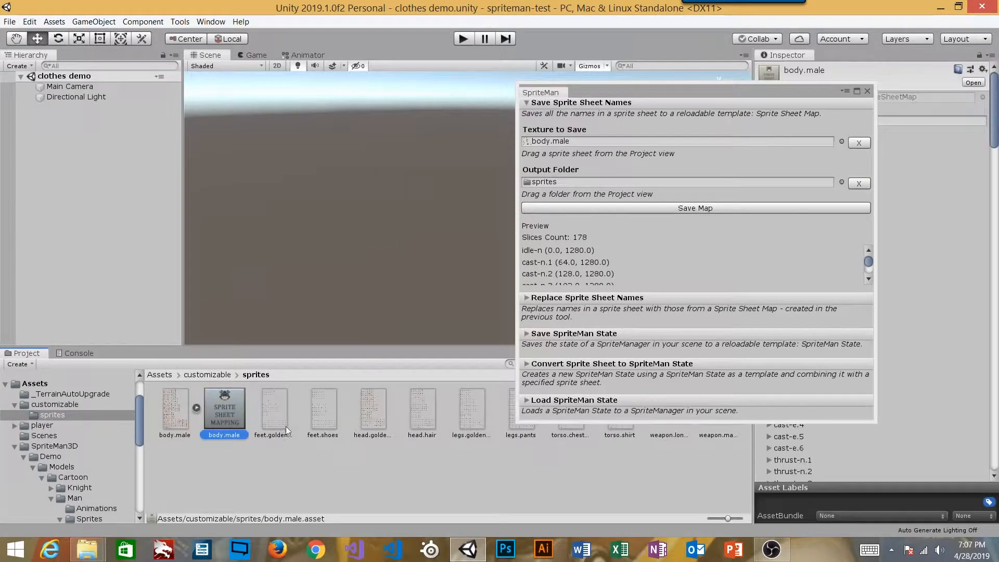
{"action": "left_click", "coordinate": [867, 92]}
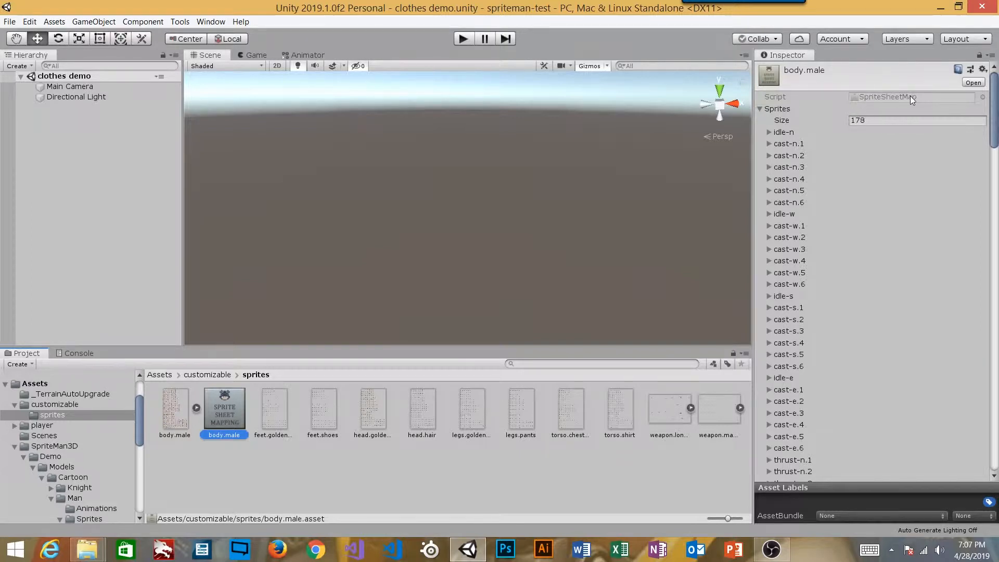
Examine the names and positions stored for idle-n, cast-n.1 and cast-n.2 in the body.male sprite sheet map.
{"action": "left_click", "coordinate": [786, 132]}
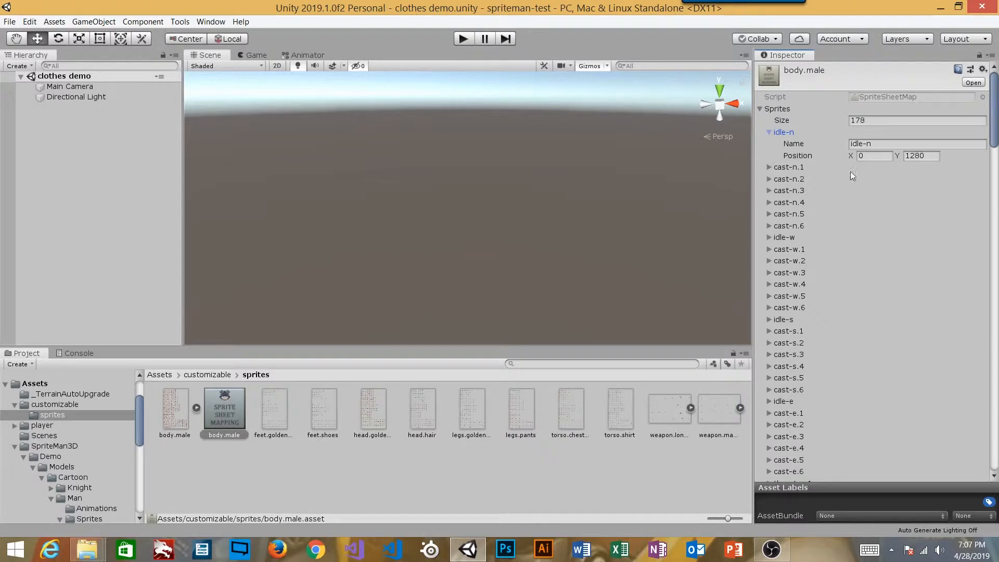
{"action": "left_click", "coordinate": [794, 167]}
{"action": "left_click", "coordinate": [798, 203]}
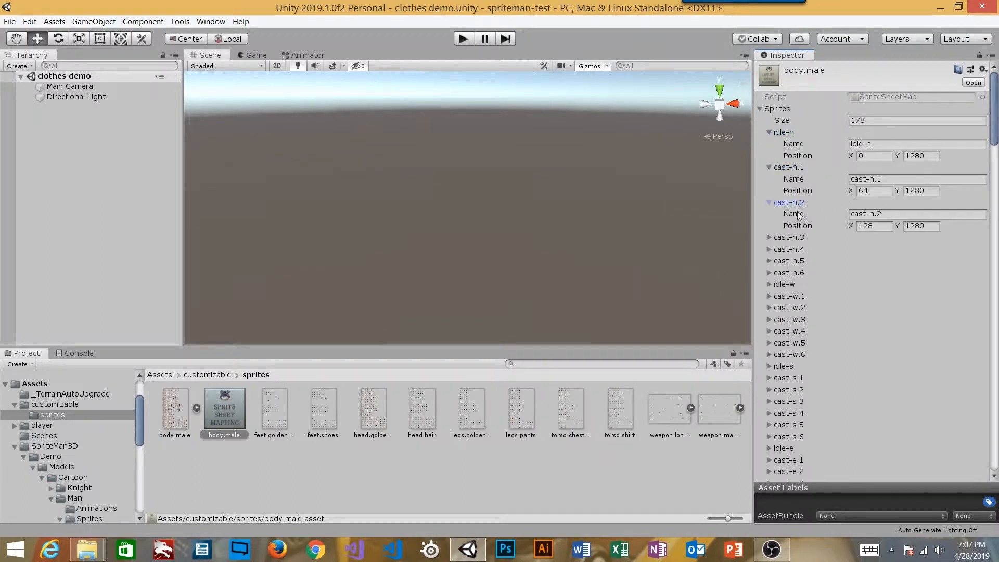
{"action": "left_click", "coordinate": [769, 203]}
{"action": "left_click", "coordinate": [768, 167]}
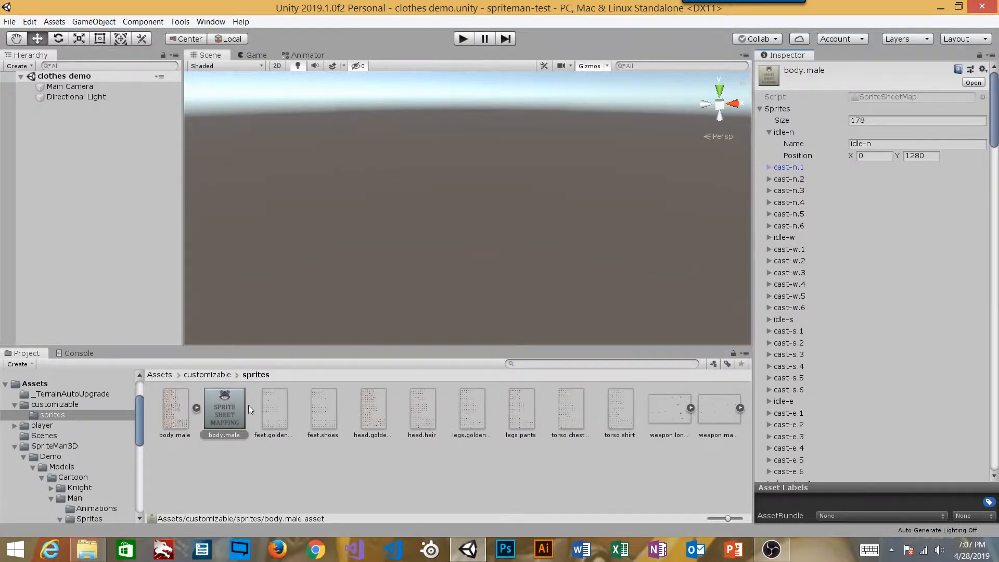
{"action": "left_click", "coordinate": [179, 408]}
{"action": "left_click", "coordinate": [206, 407]}
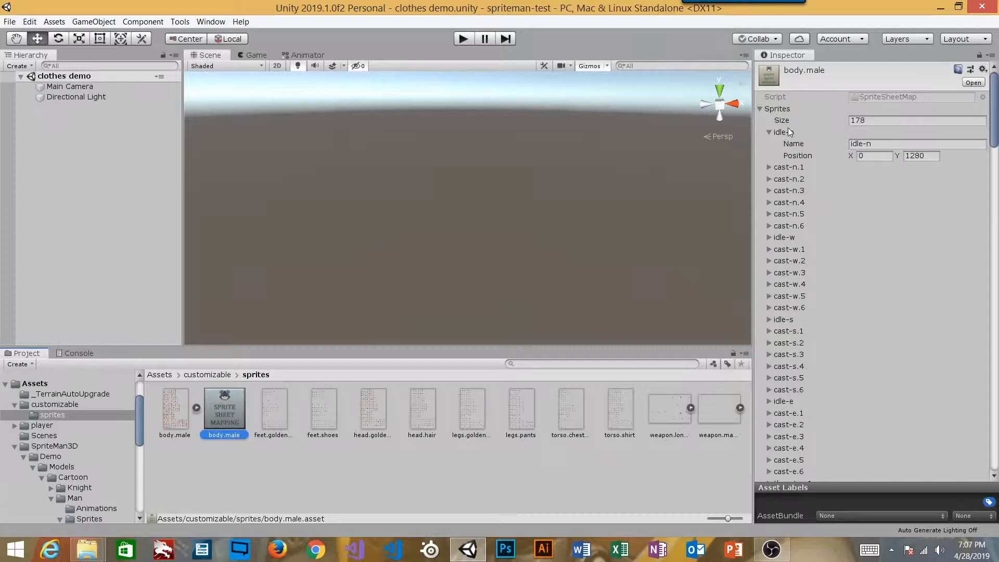
{"action": "left_click", "coordinate": [786, 131]}
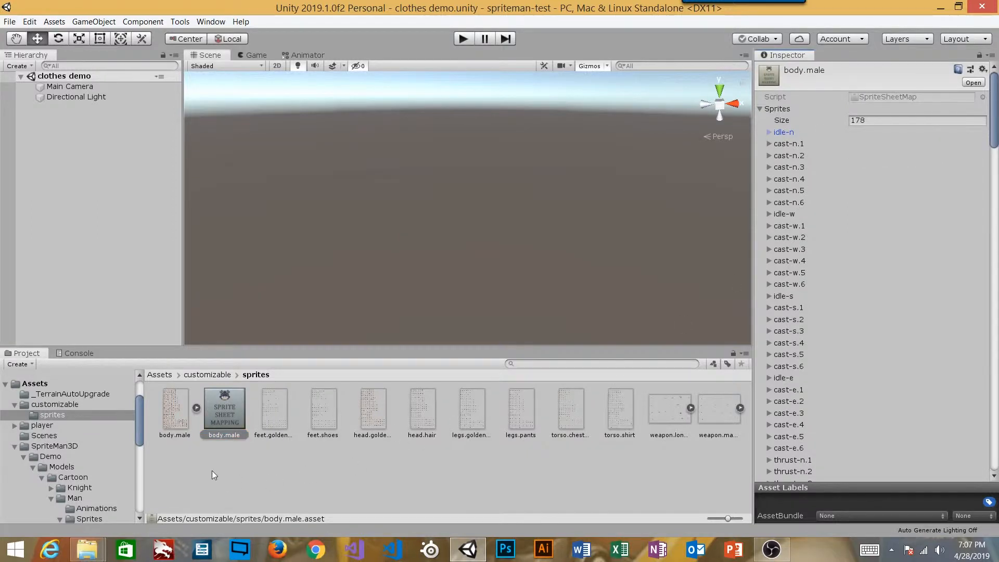
Check which clothing sheets from feet.golden_boots to torso.shirt still need the body.male names.
{"action": "left_click", "coordinate": [234, 462]}
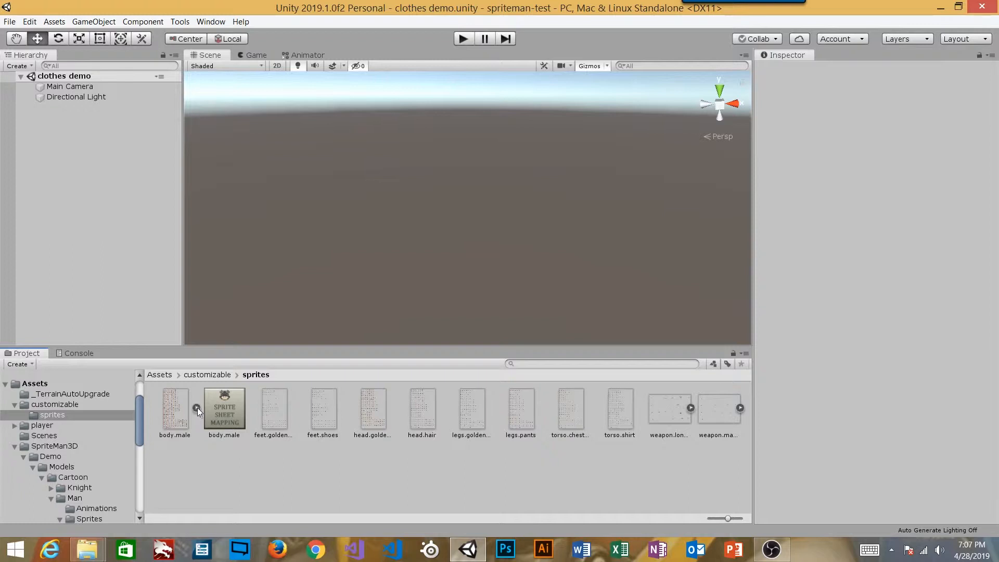
{"action": "left_click", "coordinate": [242, 432]}
{"action": "left_click", "coordinate": [285, 449]}
{"action": "left_click", "coordinate": [273, 418]}
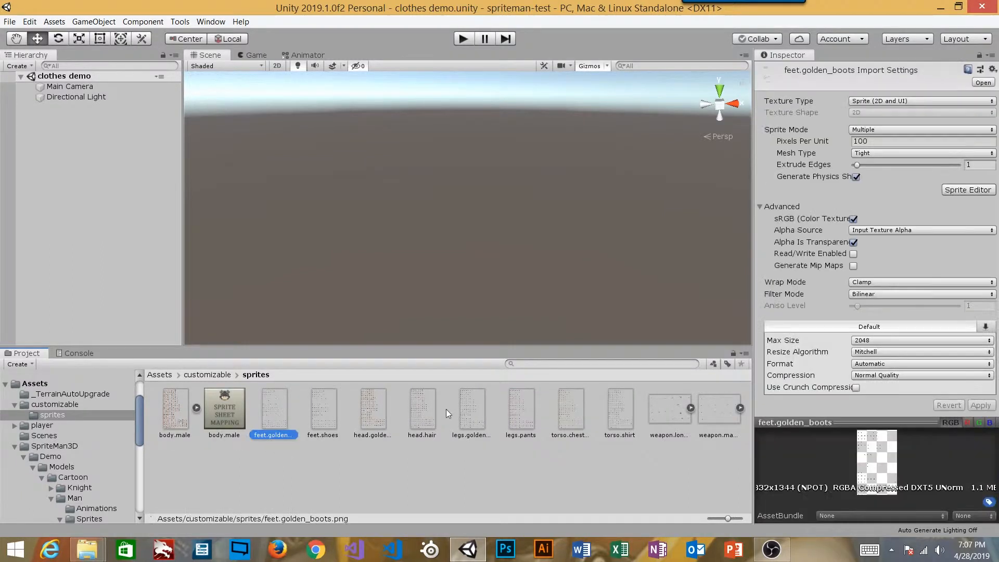
{"action": "left_click", "coordinate": [616, 404], "text": "shift"}
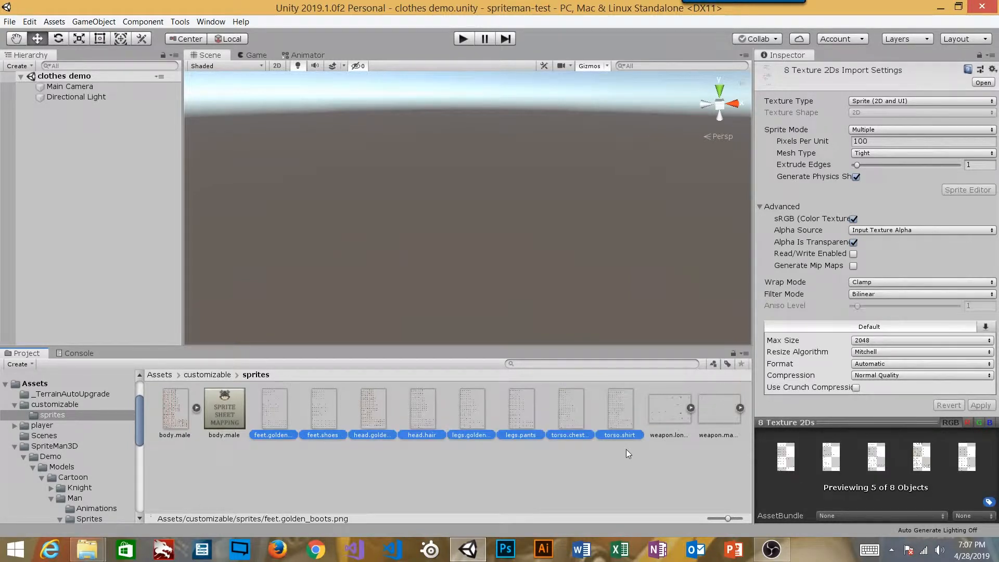
{"action": "left_click", "coordinate": [627, 448]}
Try to set up Replace Sprite Sheet Names with the body.male map as source and feet.golden_boots as target, and close the tools window.
{"action": "left_click", "coordinate": [279, 414]}
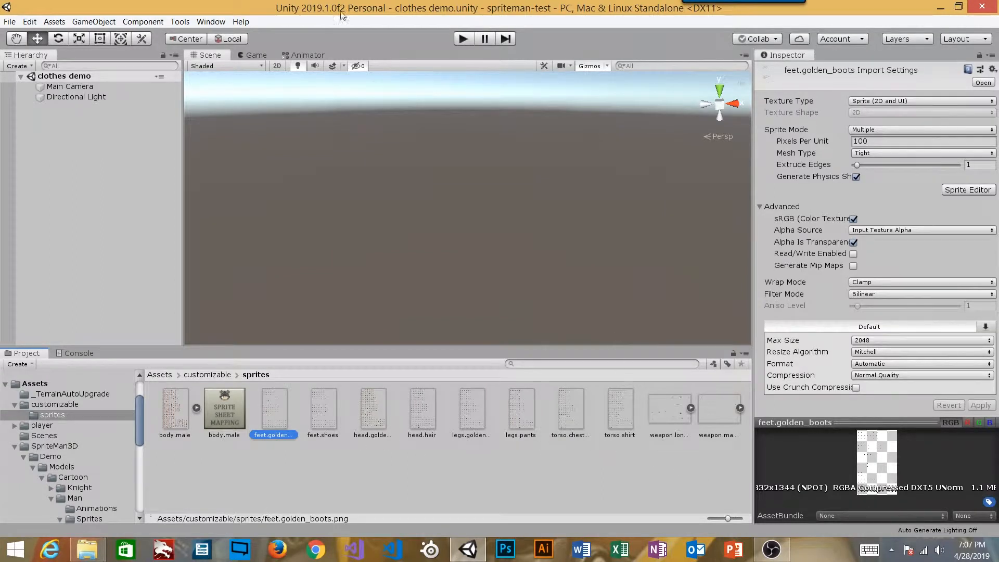
{"action": "left_click", "coordinate": [210, 22]}
{"action": "left_click", "coordinate": [203, 24]}
{"action": "left_click", "coordinate": [203, 24]}
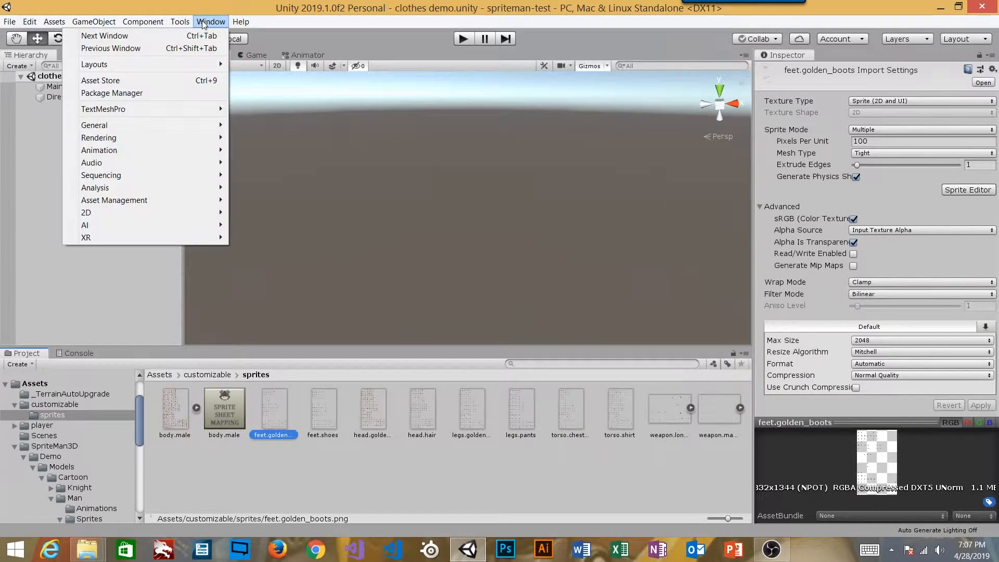
{"action": "mouse_move", "coordinate": [180, 22]}
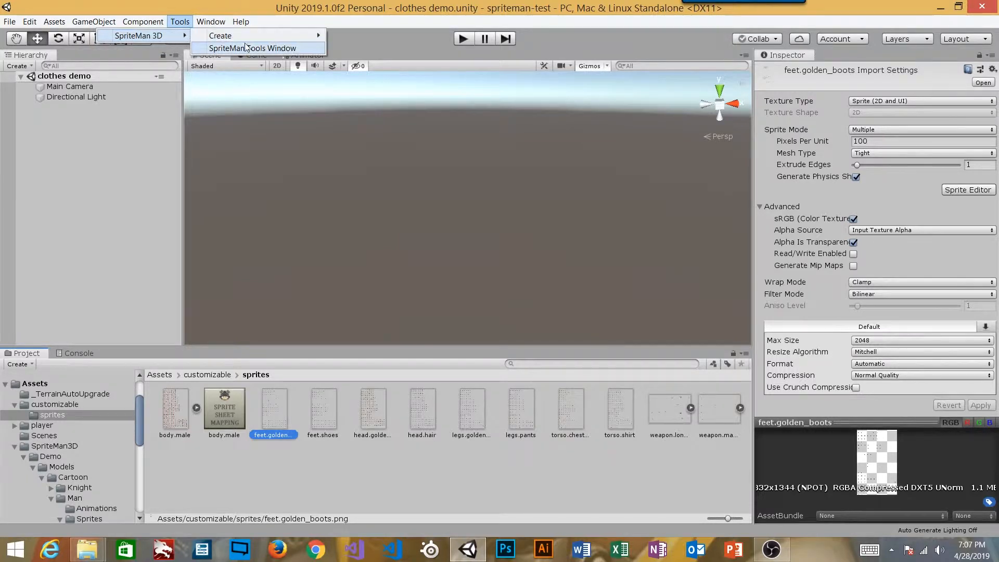
{"action": "left_click", "coordinate": [252, 49]}
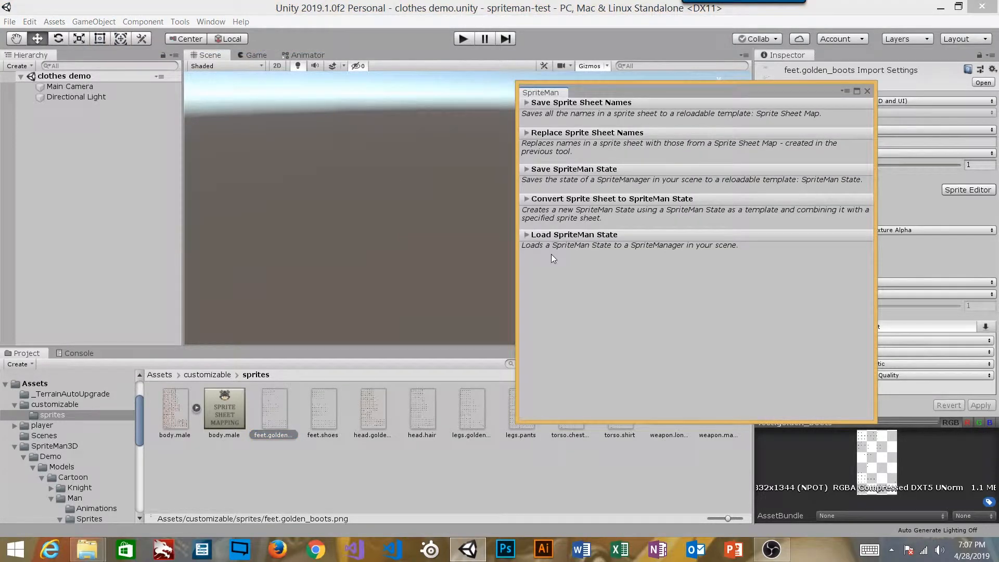
{"action": "left_click", "coordinate": [598, 133]}
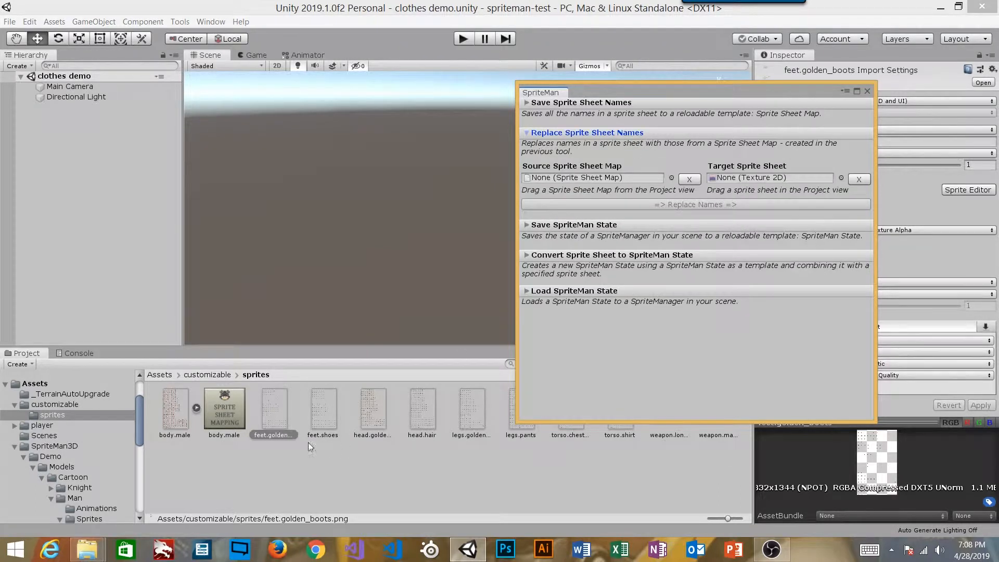
{"action": "left_click_drag", "start_coordinate": [276, 411], "coordinate": [730, 182]}
{"action": "left_click_drag", "start_coordinate": [229, 416], "coordinate": [630, 186]}
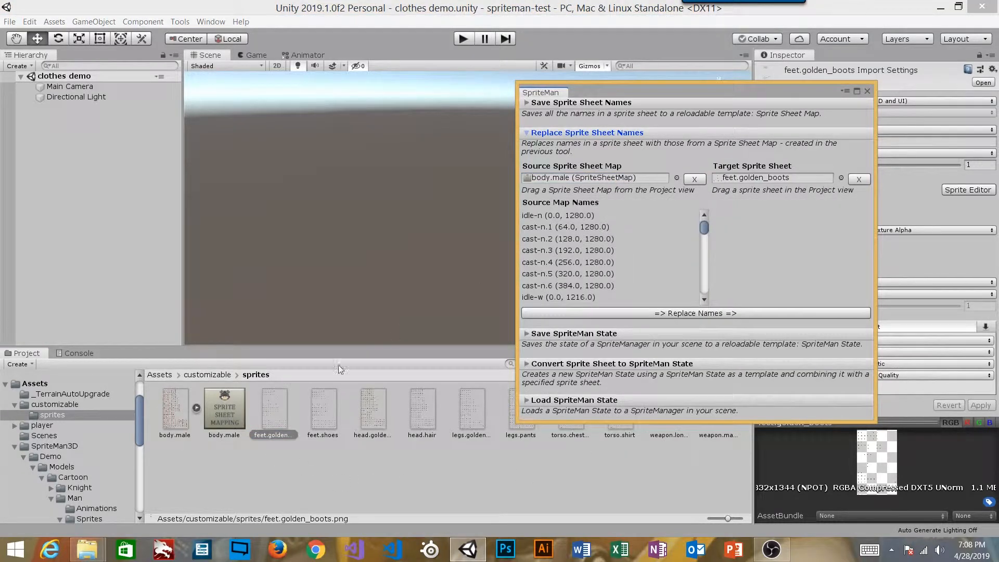
{"action": "left_click", "coordinate": [867, 92]}
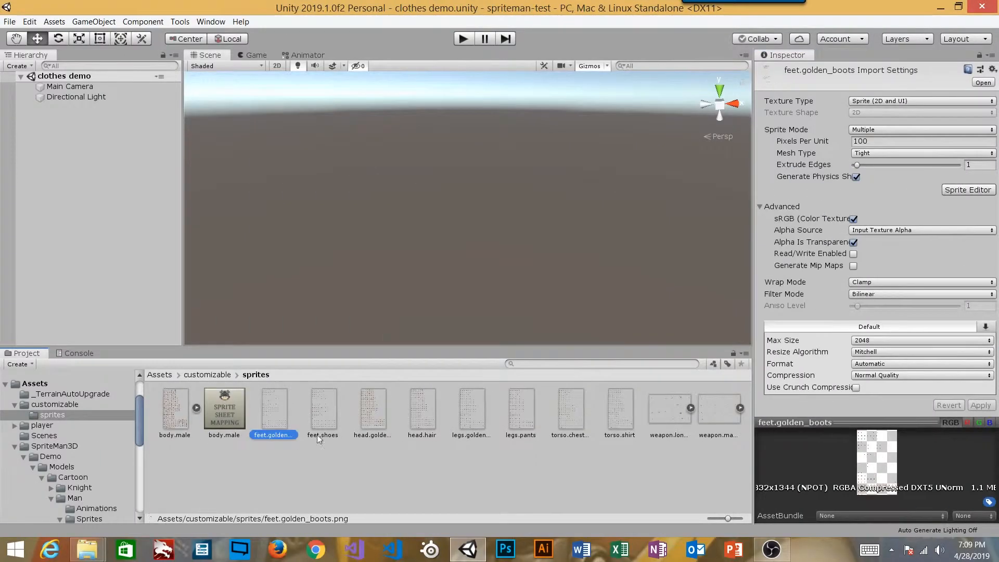
Check the shared Sprite Mode and Mesh Type settings of the clothing sheets from feet.golden_boots to torso.shirt.
{"action": "left_click", "coordinate": [619, 406], "text": "shift"}
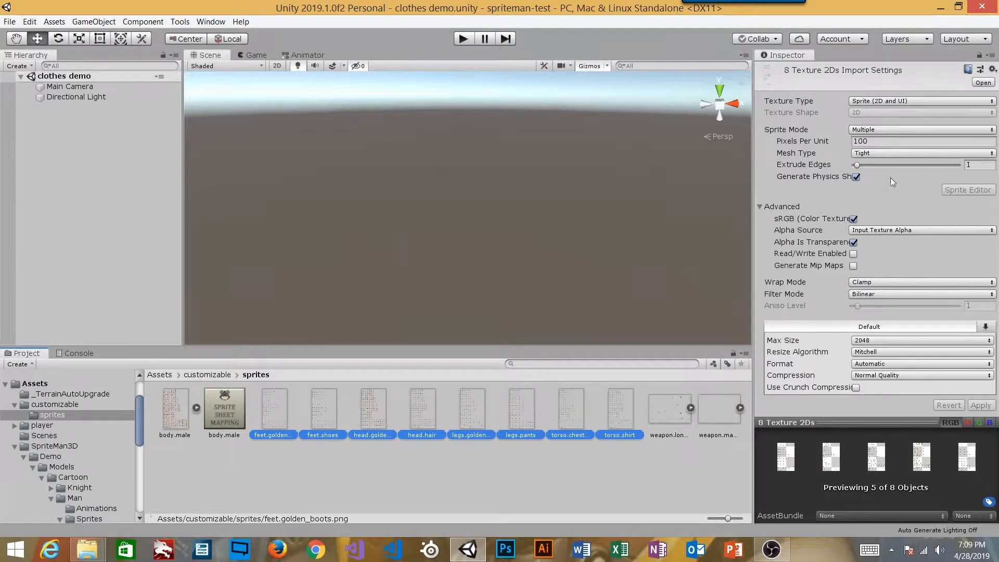
{"action": "left_click", "coordinate": [863, 131]}
{"action": "left_click", "coordinate": [884, 156]}
{"action": "left_click", "coordinate": [304, 463]}
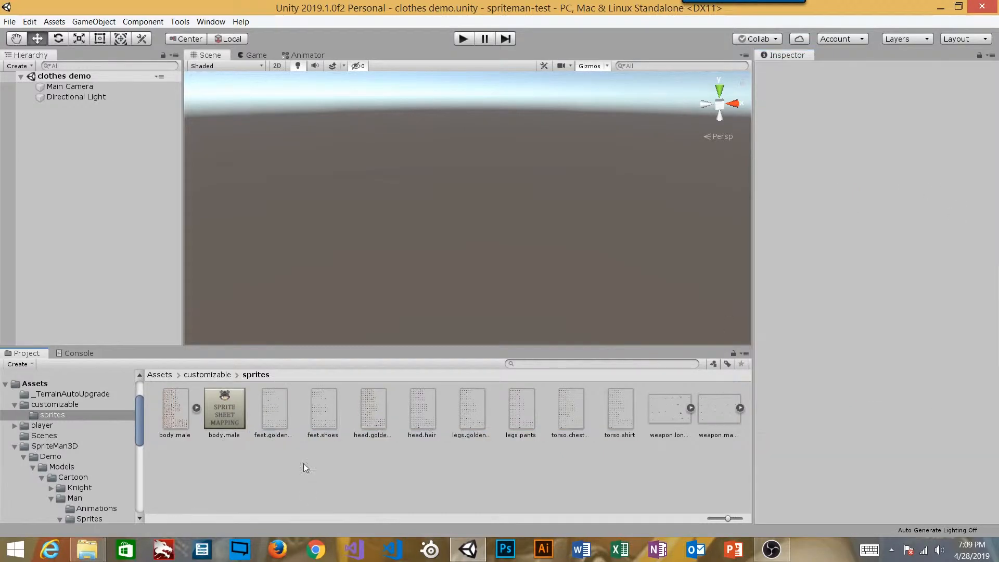
Slice feet.golden_boots in the Sprite Editor by a 64 by 64 pixel cell grid with Bottom pivot, and apply the slices.
{"action": "left_click", "coordinate": [311, 408]}
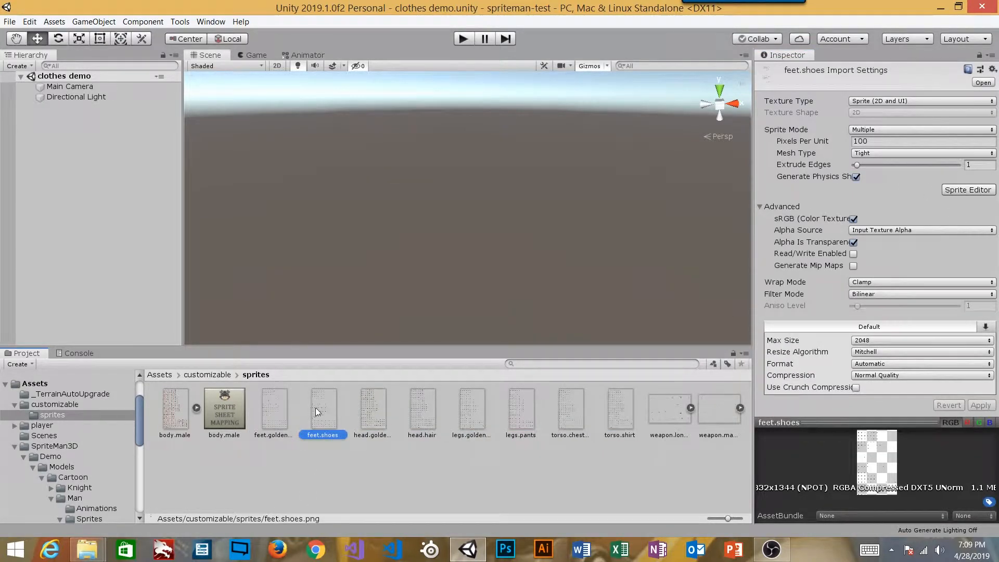
{"action": "left_click", "coordinate": [385, 407]}
{"action": "left_click", "coordinate": [320, 413]}
{"action": "left_click", "coordinate": [289, 416]}
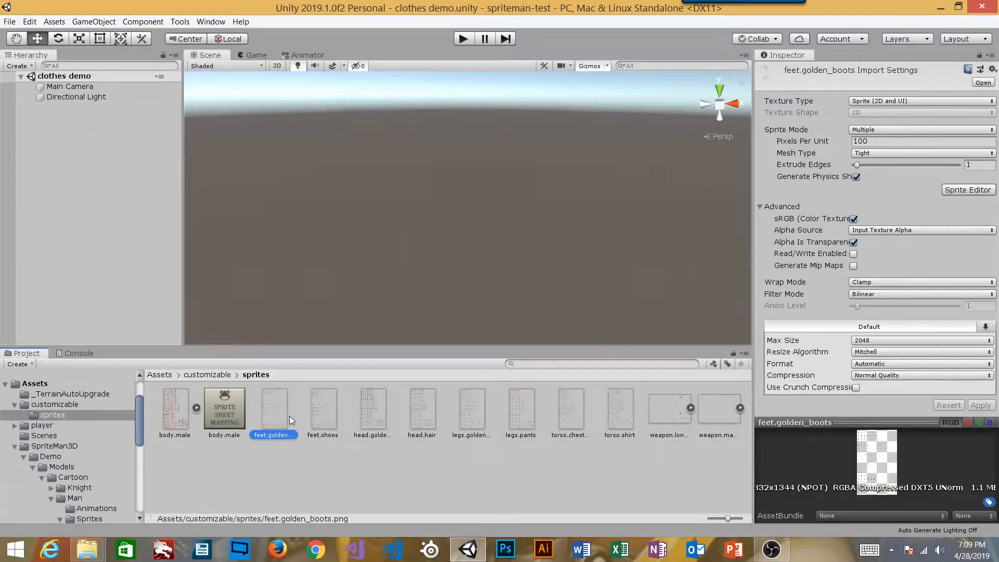
{"action": "left_click", "coordinate": [977, 191]}
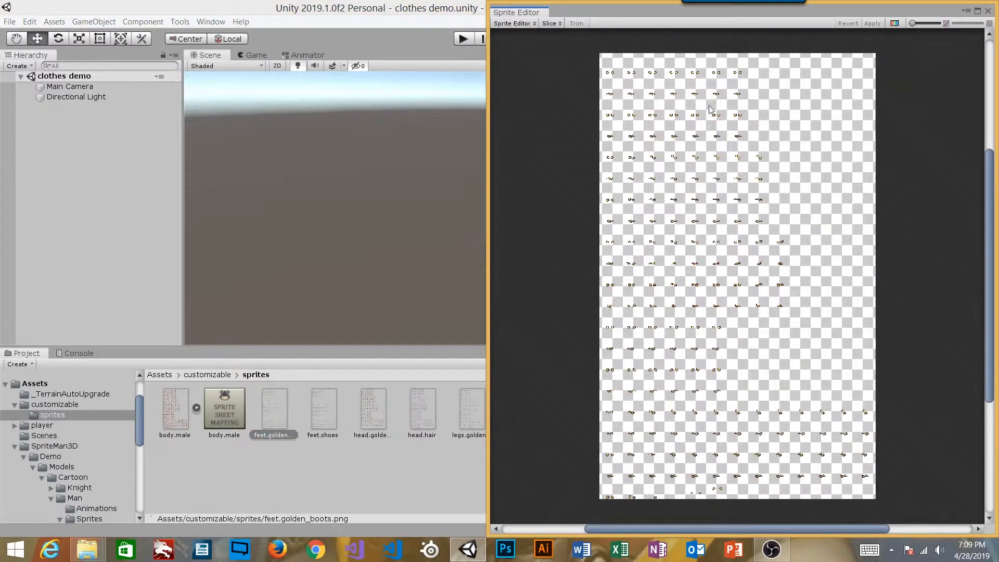
{"action": "left_click", "coordinate": [550, 24]}
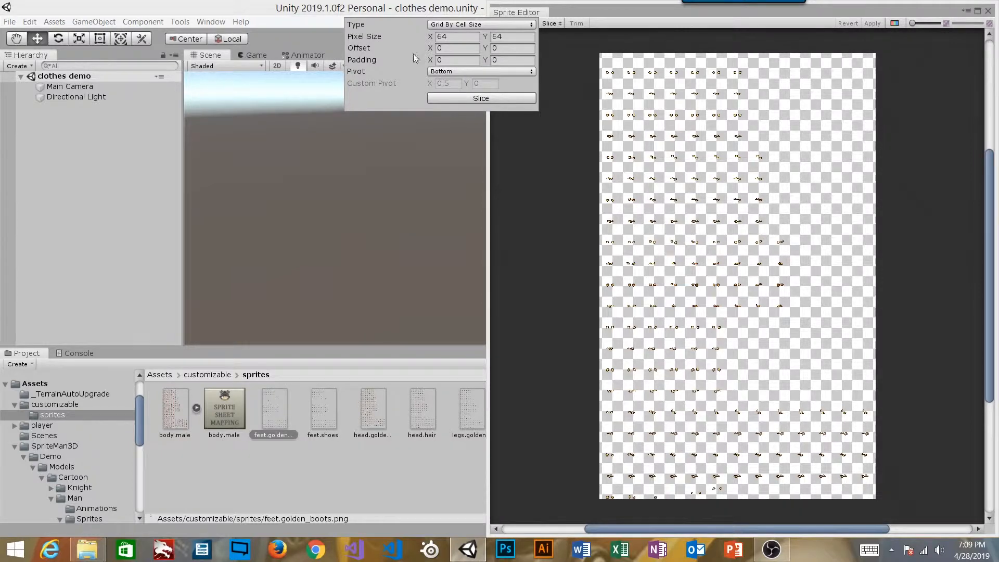
{"action": "left_click", "coordinate": [484, 99]}
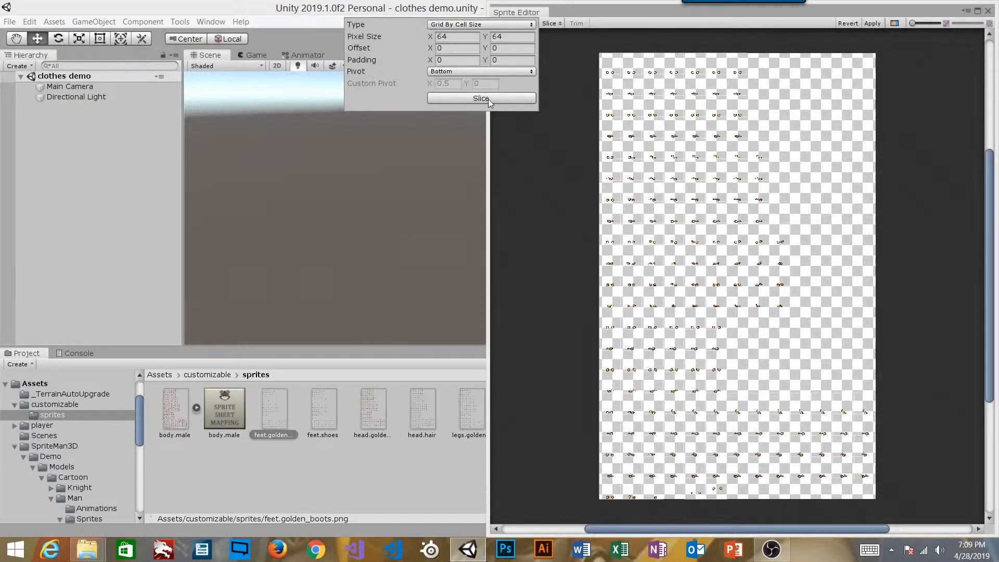
{"action": "left_click", "coordinate": [872, 24]}
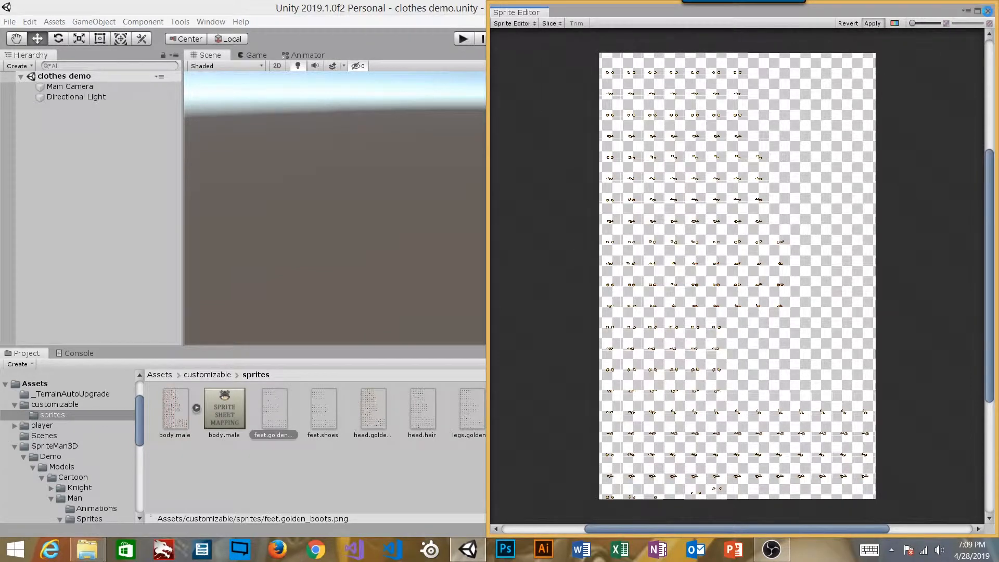
{"action": "left_click", "coordinate": [987, 11]}
Slice feet.shoes in the Sprite Editor by a 64 by 64 pixel cell grid with Bottom pivot, and apply the slices.
{"action": "left_click", "coordinate": [323, 413]}
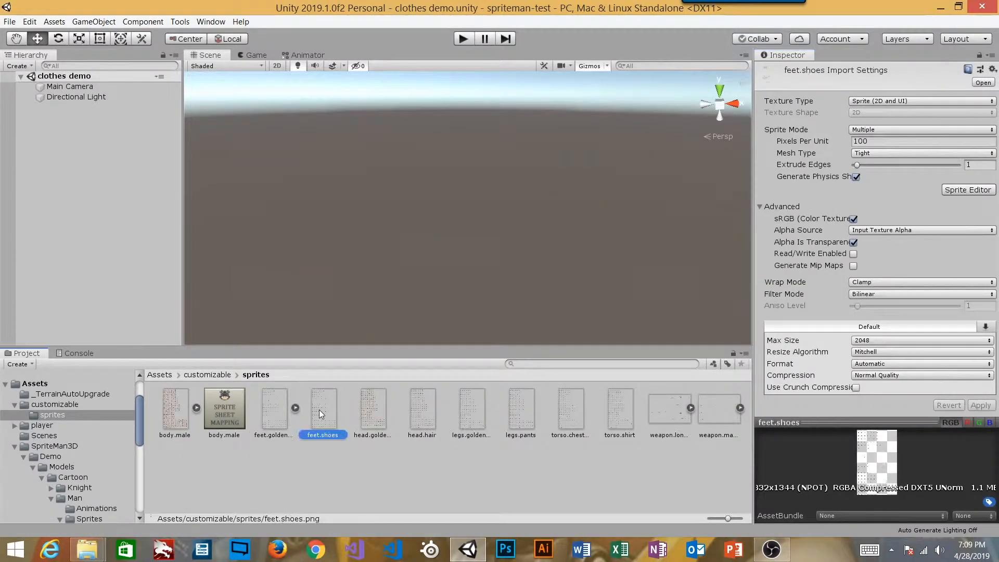
{"action": "left_click", "coordinate": [969, 190]}
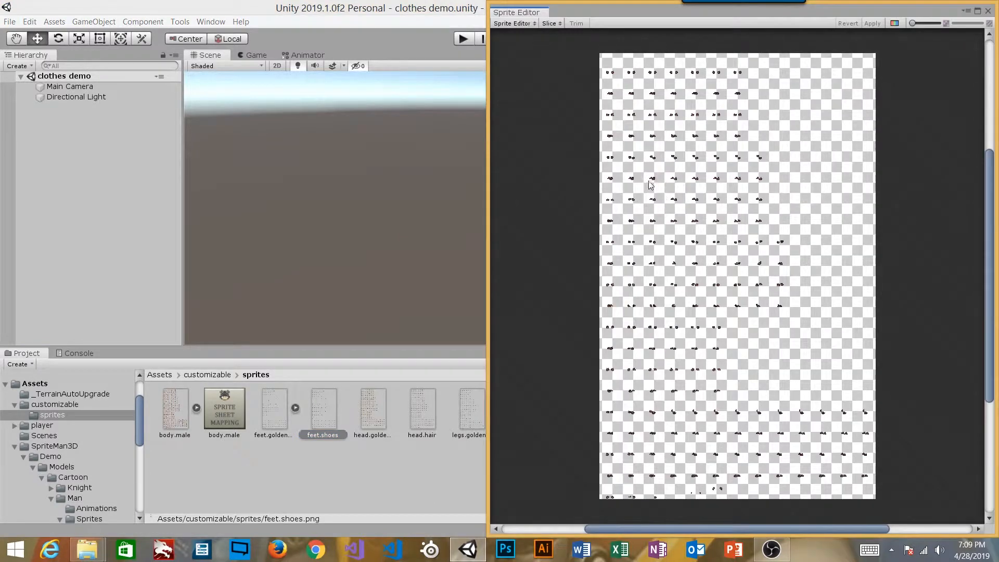
{"action": "left_click", "coordinate": [551, 23]}
{"action": "left_click", "coordinate": [512, 98]}
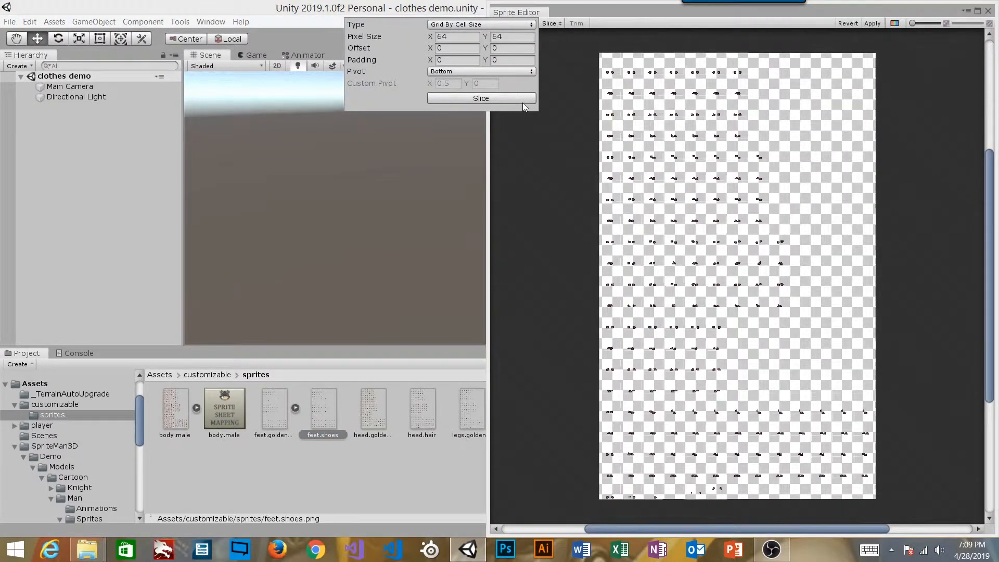
{"action": "left_click", "coordinate": [873, 22]}
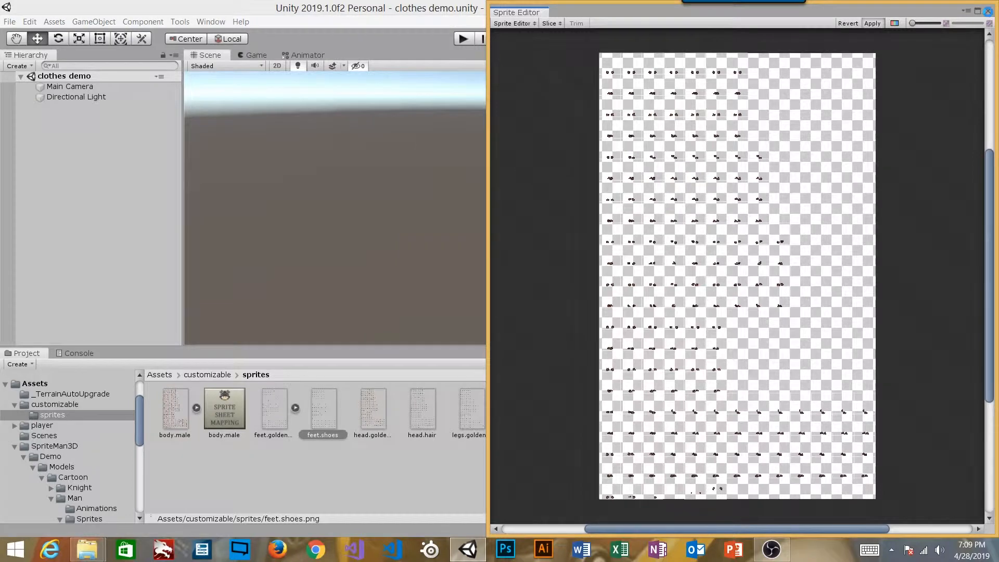
{"action": "left_click", "coordinate": [988, 11]}
Check the shared import settings of the eight clothing sheets from feet.golden_boots to torso.shirt.
{"action": "left_click", "coordinate": [368, 413]}
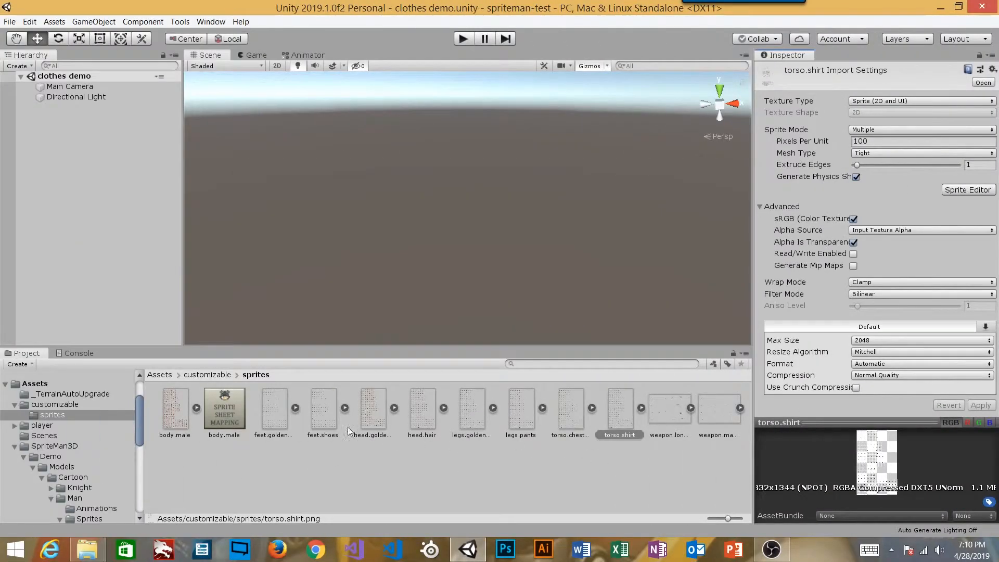
{"action": "left_click", "coordinate": [272, 400]}
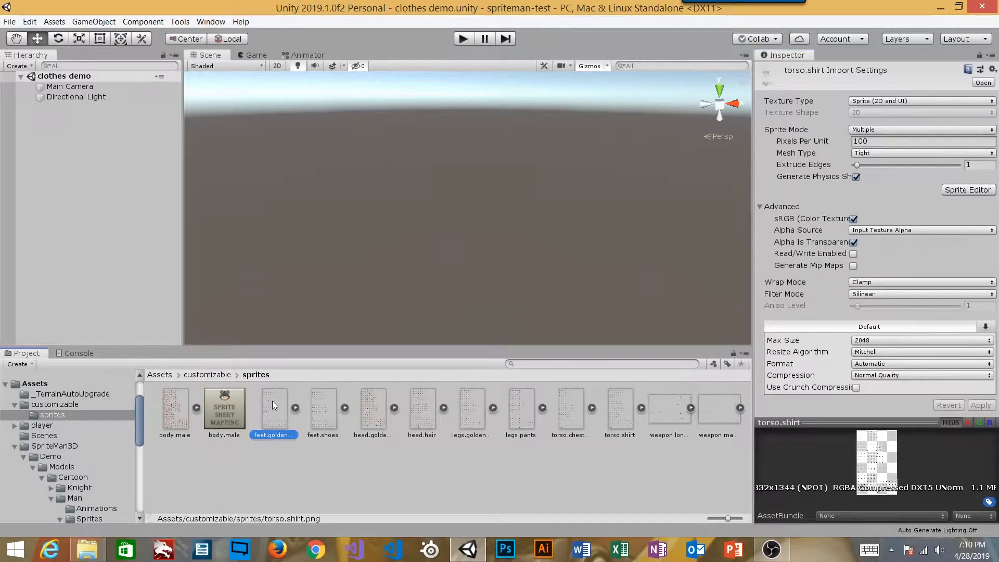
{"action": "left_click", "coordinate": [622, 411], "text": "shift"}
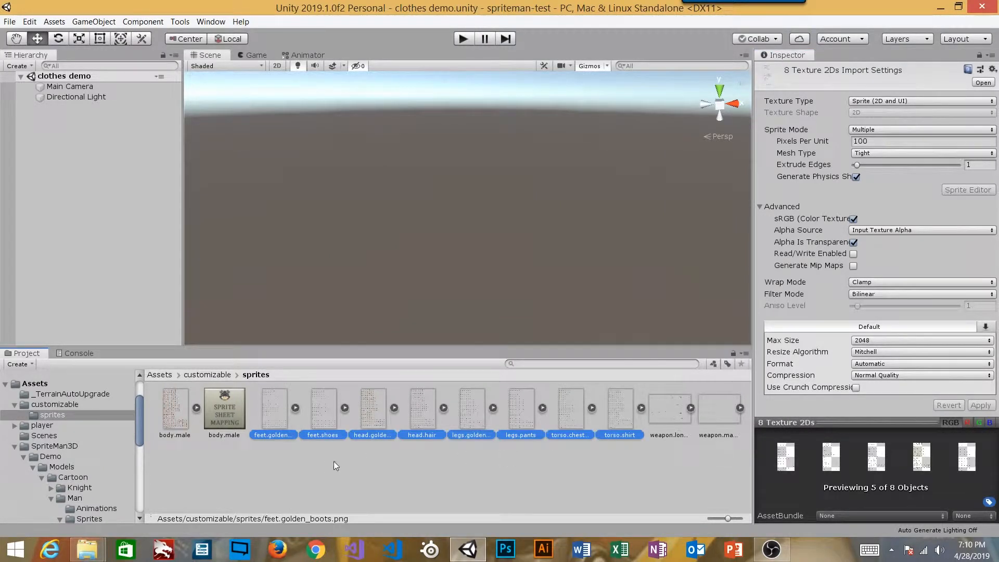
{"action": "left_click", "coordinate": [333, 461]}
Replace the sprite names in feet.golden_boots with those from the body.male map using Replace Sprite Sheet Names.
{"action": "left_click", "coordinate": [273, 411]}
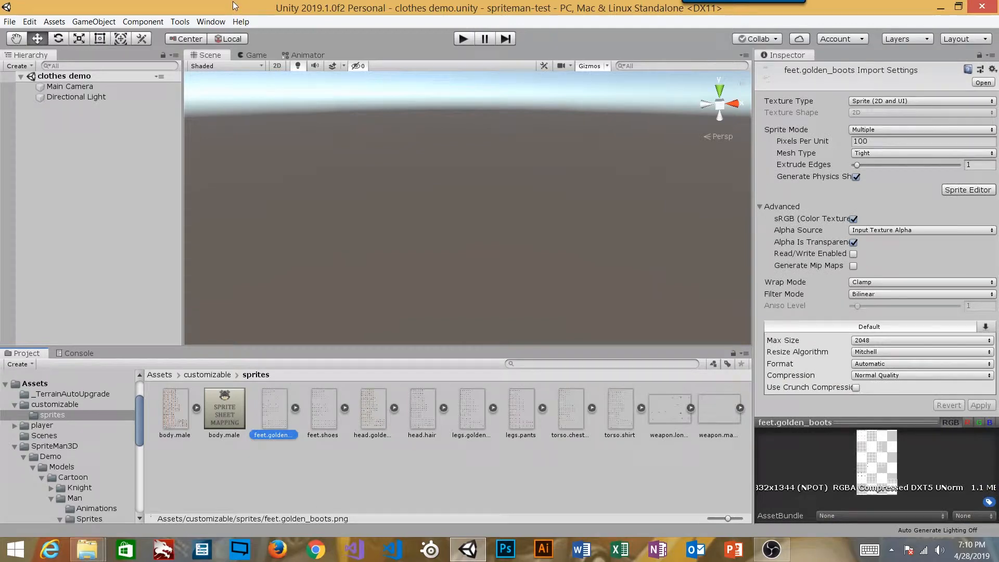
{"action": "left_click", "coordinate": [211, 21]}
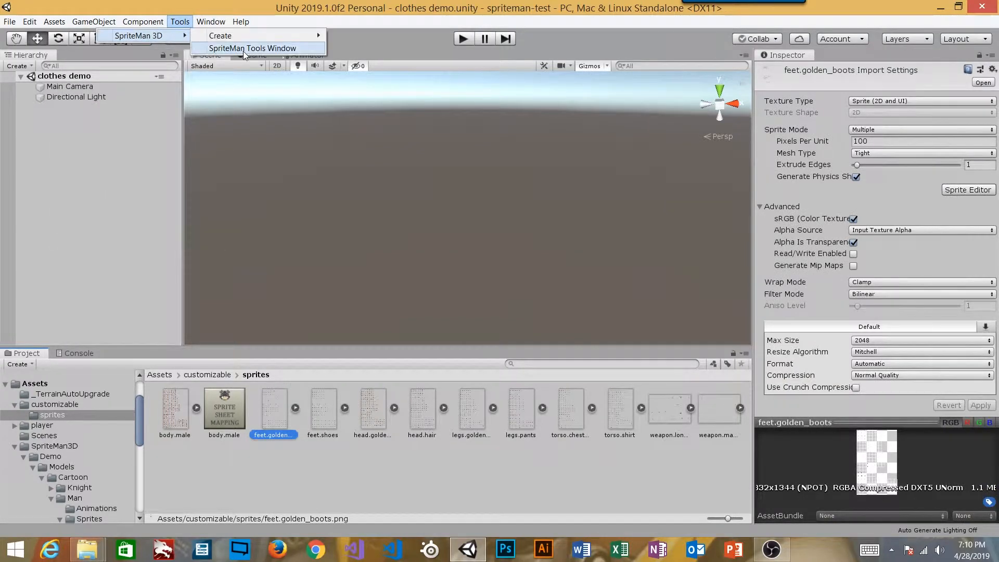
{"action": "mouse_move", "coordinate": [176, 34]}
{"action": "left_click", "coordinate": [227, 47]}
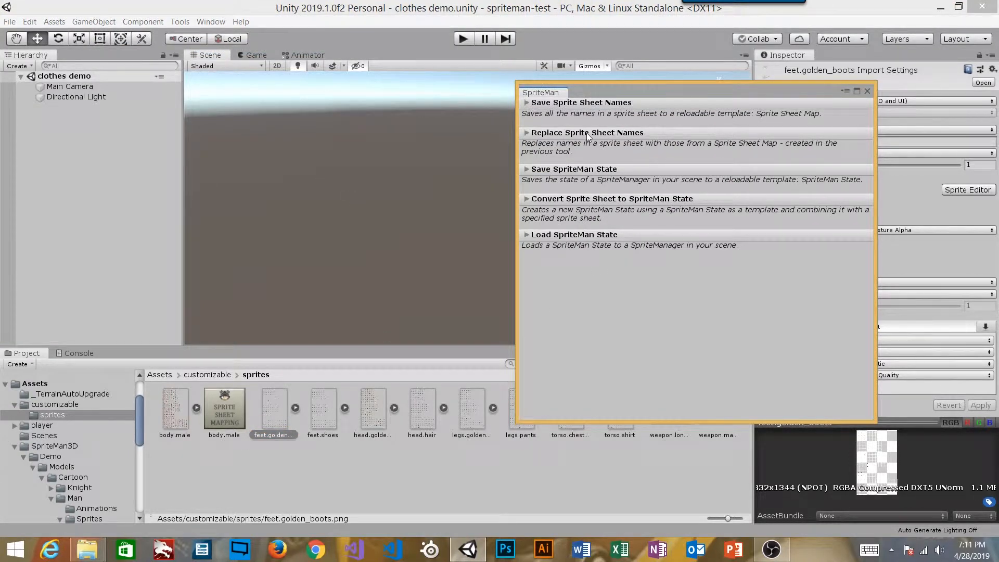
{"action": "left_click", "coordinate": [569, 134]}
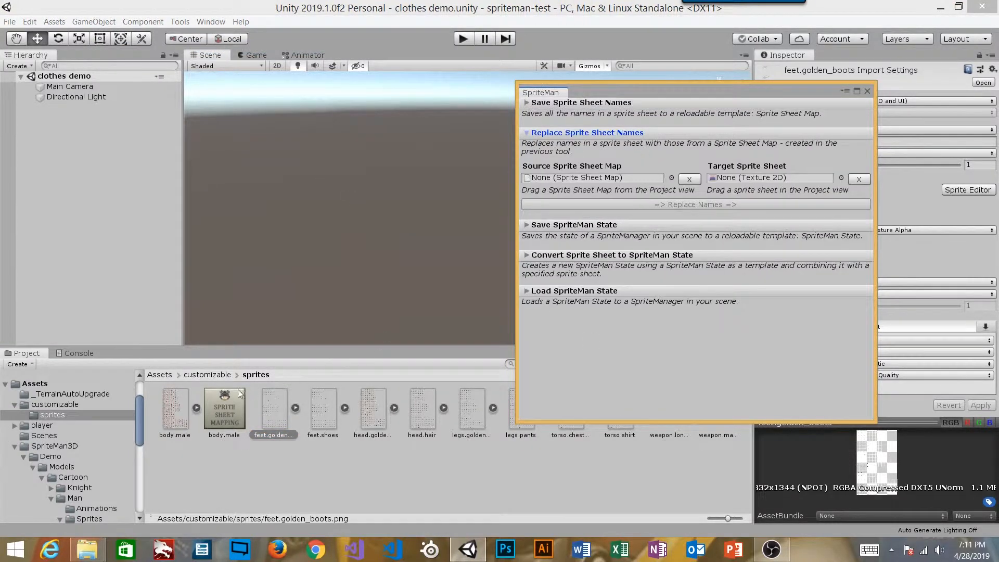
{"action": "left_click_drag", "start_coordinate": [232, 414], "coordinate": [607, 180]}
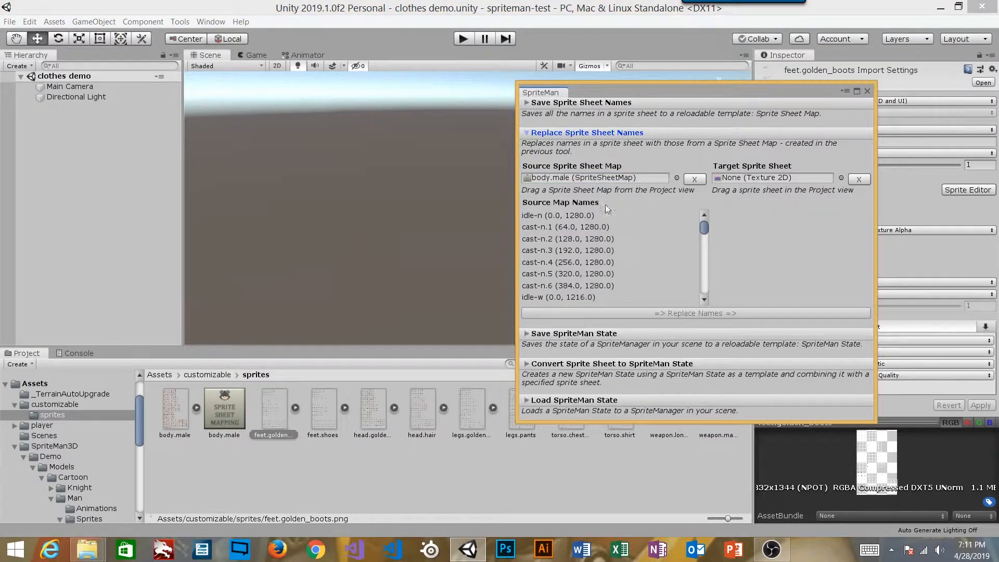
{"action": "left_click_drag", "start_coordinate": [274, 416], "coordinate": [762, 195]}
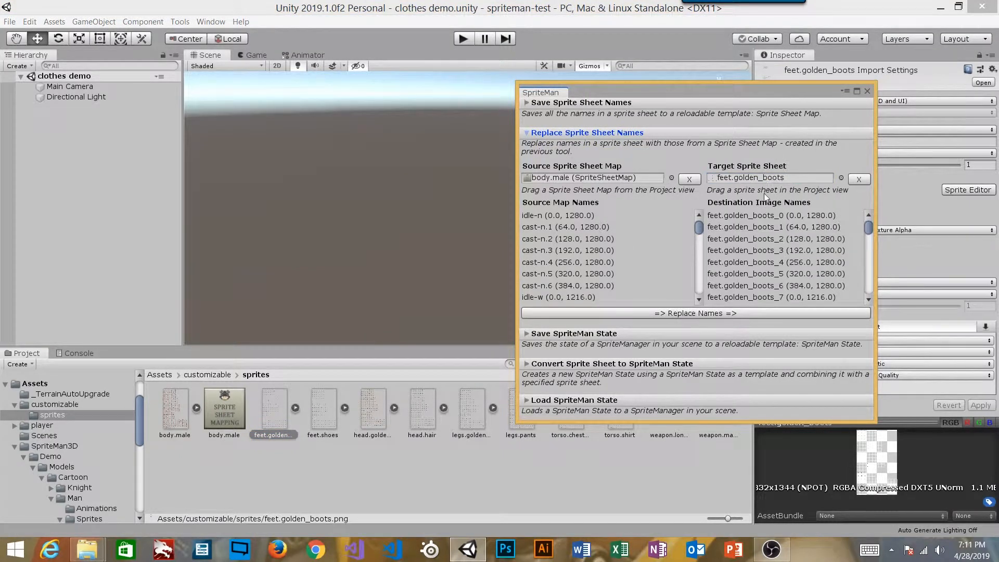
{"action": "left_click", "coordinate": [716, 312]}
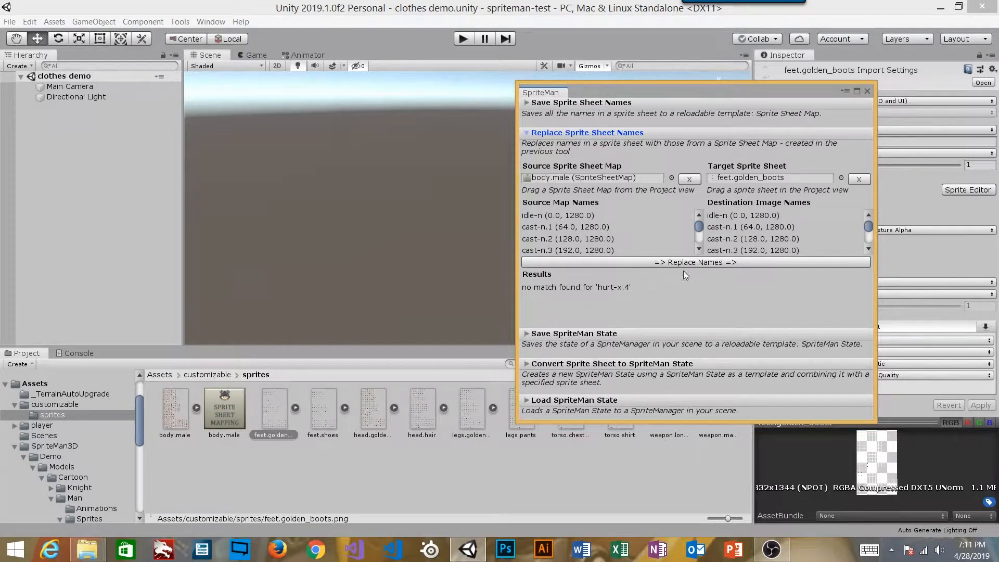
Inspect the bottom rows of the feet.golden_boots image in the photo viewer, and close the viewer and the SpriteMan tools window.
{"action": "left_click_drag", "start_coordinate": [756, 91], "coordinate": [819, 95]}
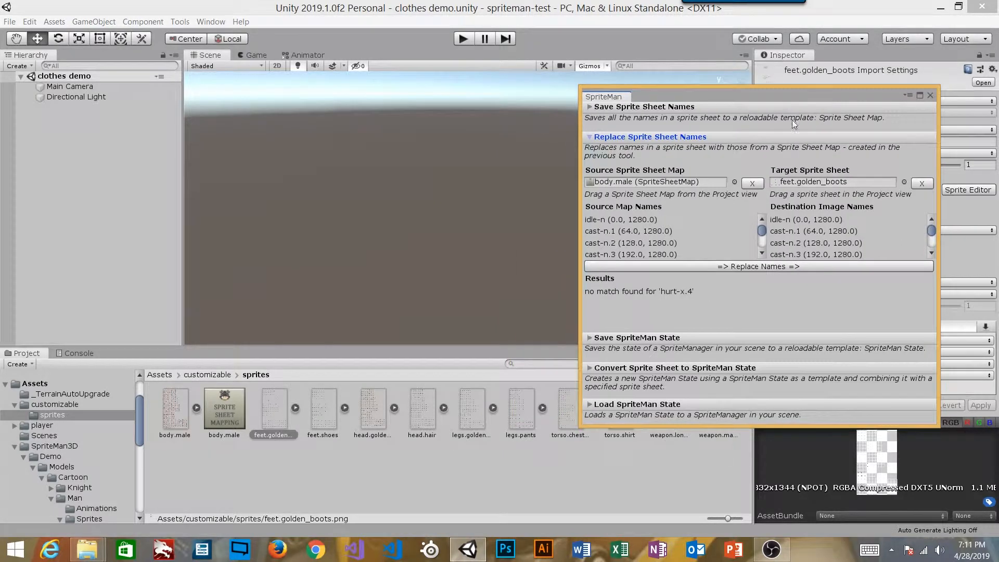
{"action": "double_click", "coordinate": [275, 406]}
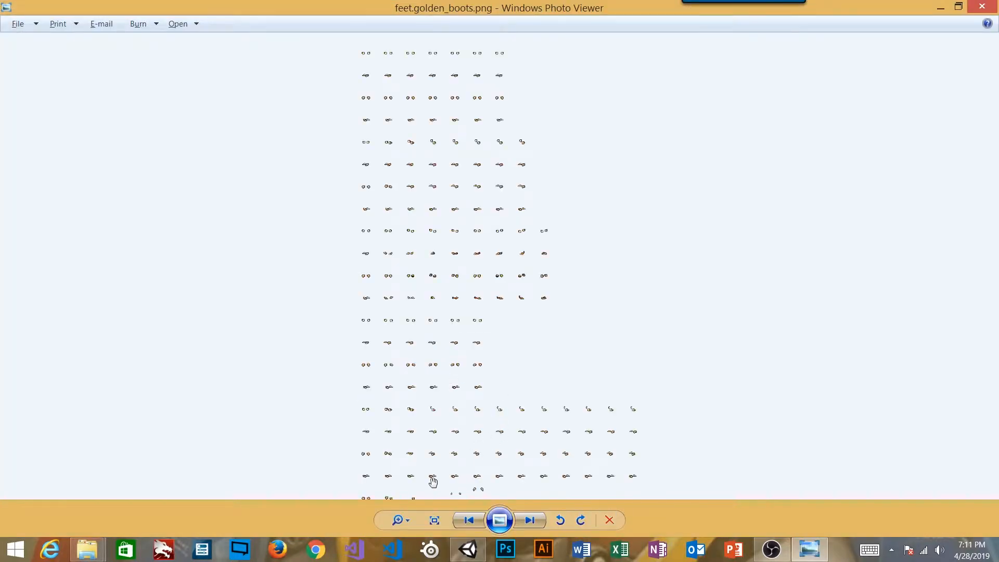
{"action": "scroll", "coordinate": [430, 477], "scroll_direction": "up", "scroll_amount": 2}
{"action": "left_click_drag", "start_coordinate": [455, 391], "coordinate": [488, 146]}
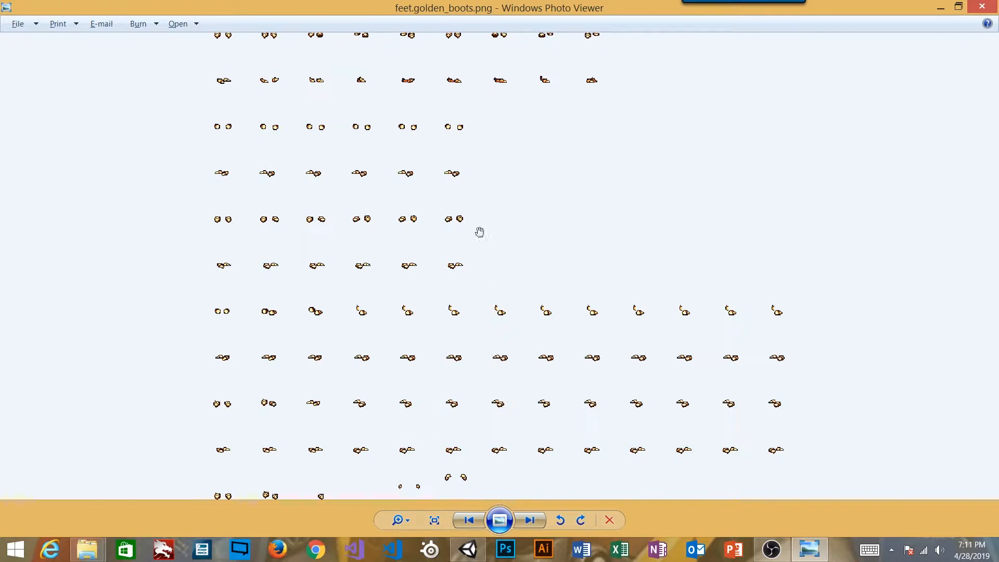
{"action": "left_click_drag", "start_coordinate": [440, 172], "coordinate": [678, 151]}
{"action": "left_click", "coordinate": [981, 7]}
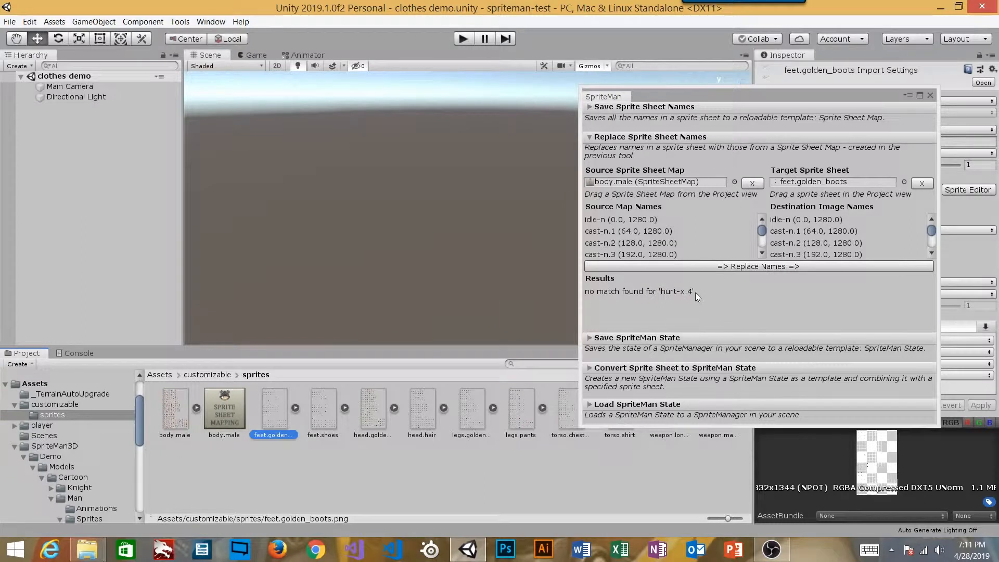
{"action": "left_click", "coordinate": [929, 97]}
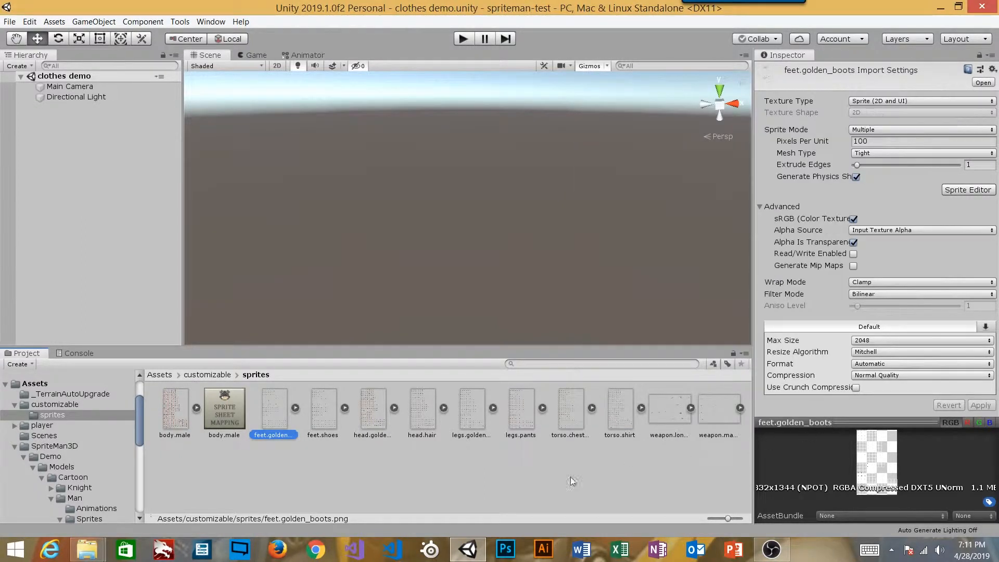
{"action": "left_click", "coordinate": [320, 459]}
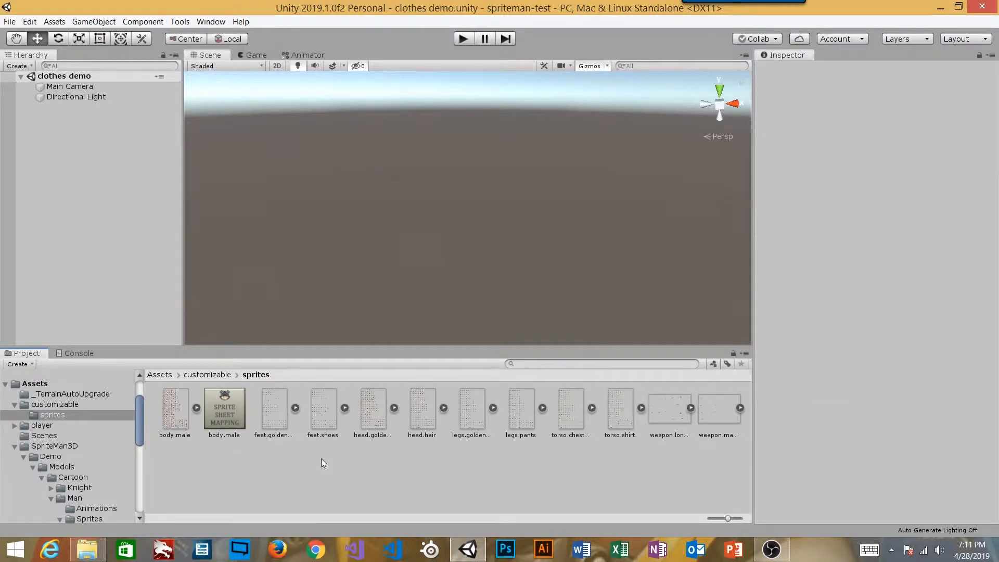
{"action": "left_click", "coordinate": [319, 415]}
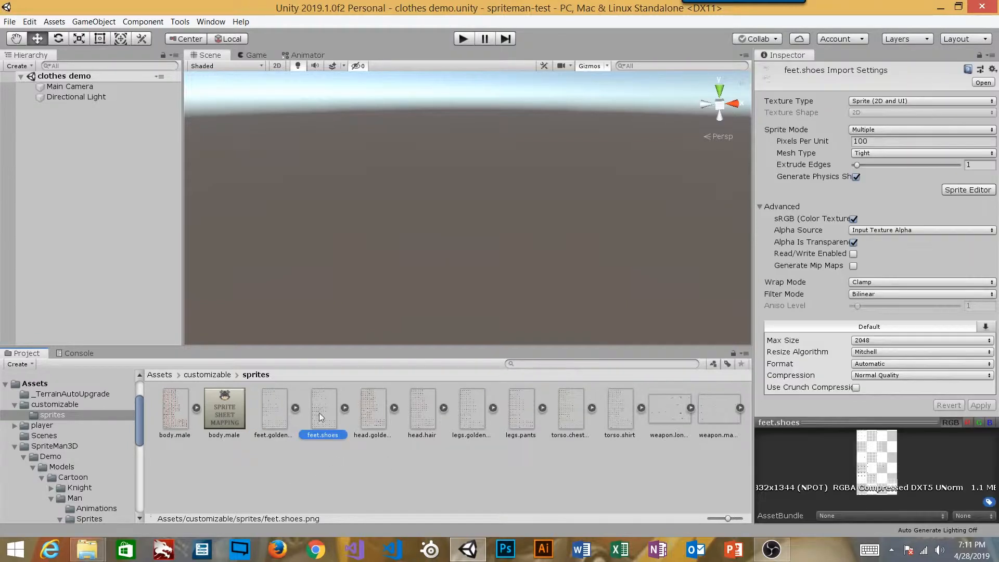
{"action": "left_click", "coordinate": [180, 21]}
{"action": "mouse_move", "coordinate": [156, 35]}
{"action": "left_click", "coordinate": [239, 48]}
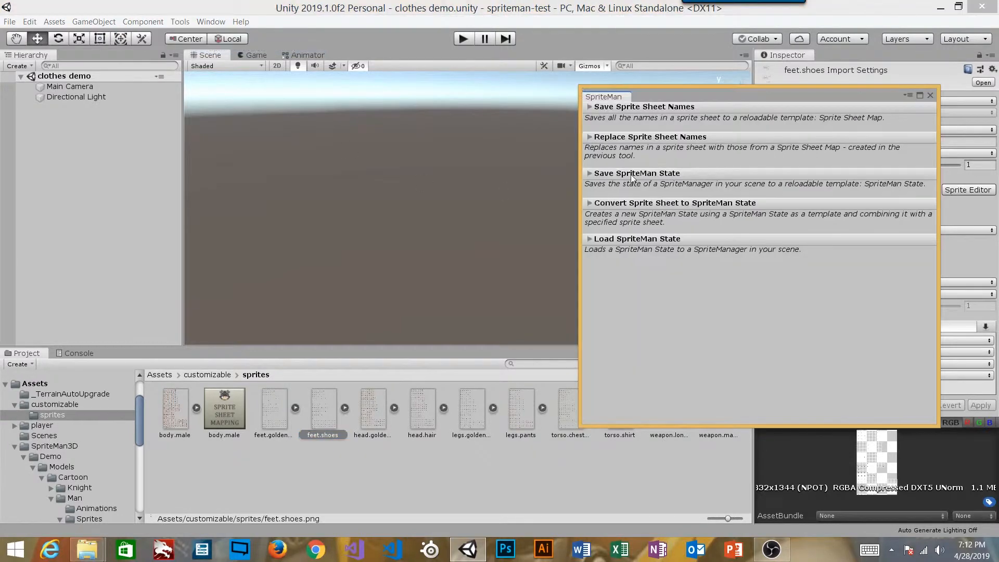
{"action": "left_click", "coordinate": [645, 137]}
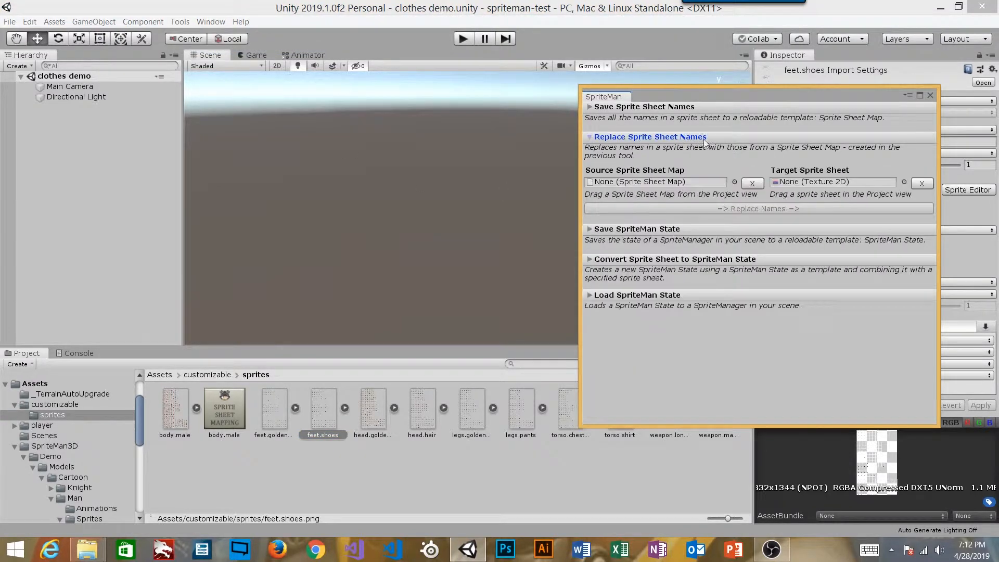
{"action": "left_click", "coordinate": [930, 96]}
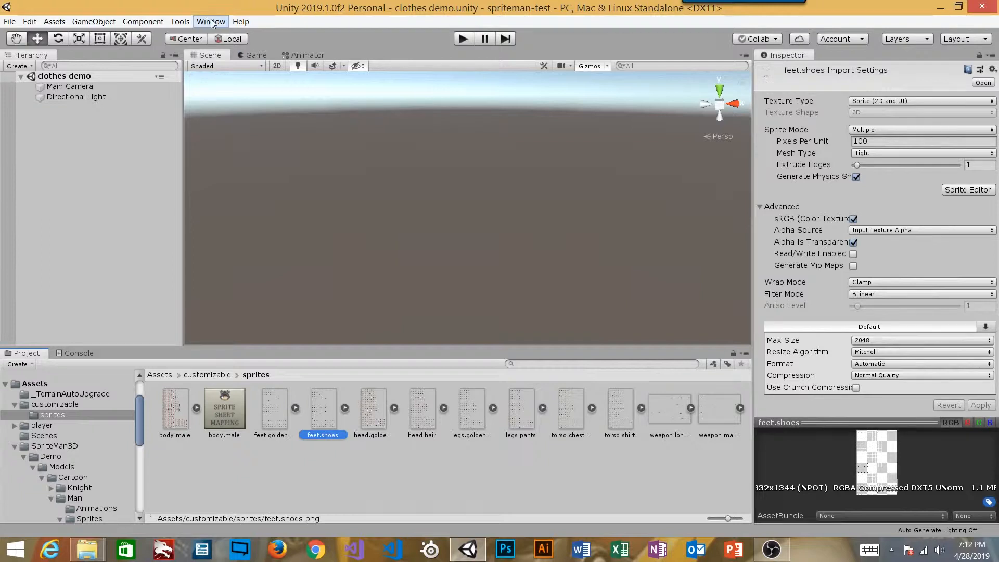
Create a new Sprite Sheet Batch asset with the SpriteMan 3D tools.
{"action": "left_click", "coordinate": [180, 22]}
{"action": "mouse_move", "coordinate": [175, 32]}
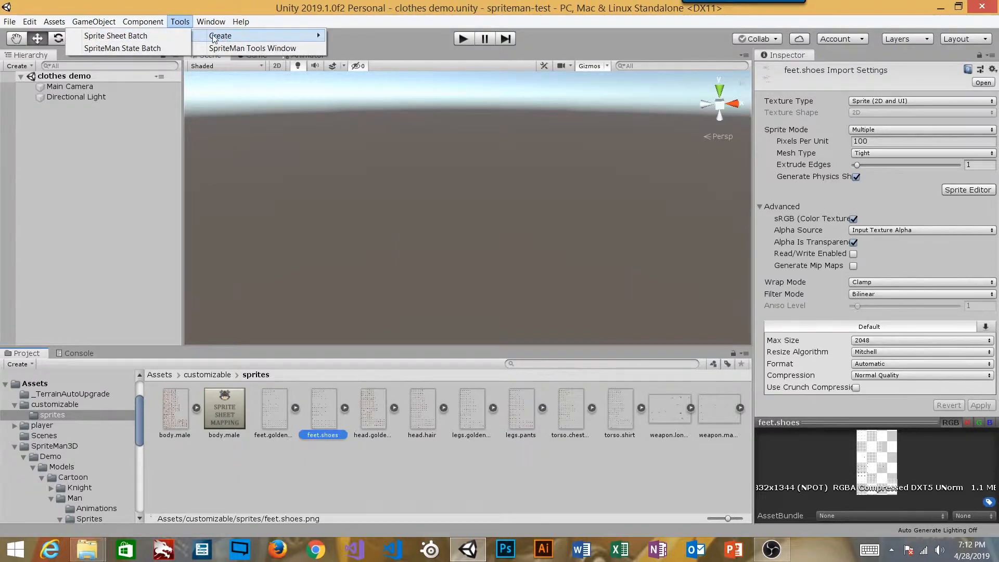
{"action": "left_click", "coordinate": [155, 35]}
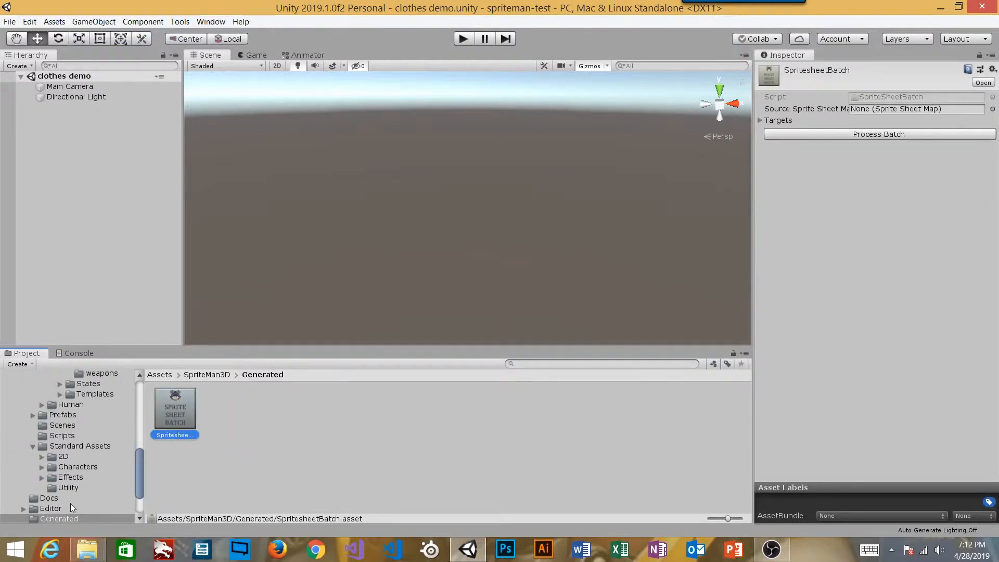
{"action": "left_click", "coordinate": [183, 21]}
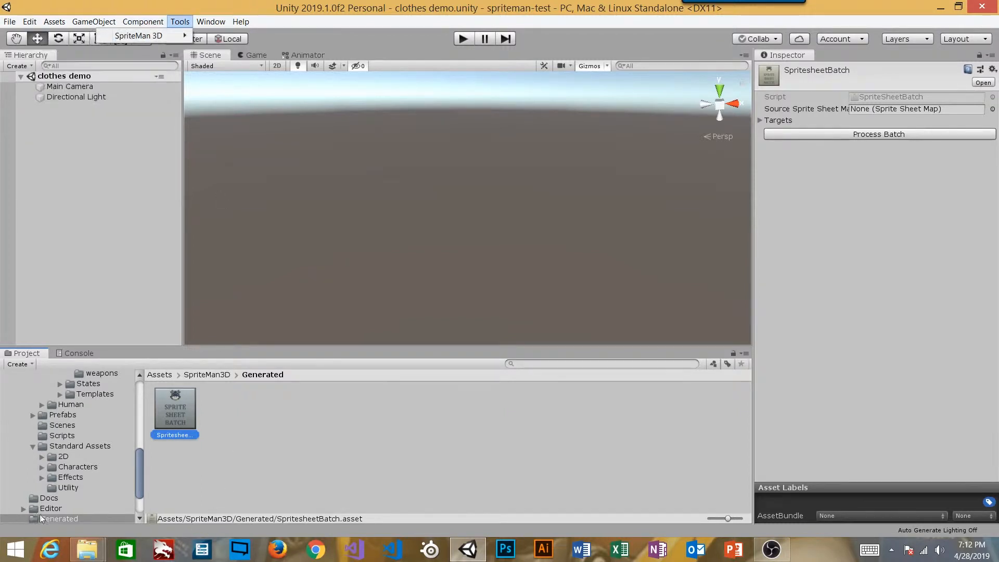
Move the new batch asset from the Generated folder into customizable/sprites and open that folder.
{"action": "left_click", "coordinate": [139, 466]}
{"action": "left_click_drag", "start_coordinate": [139, 466], "coordinate": [138, 478]}
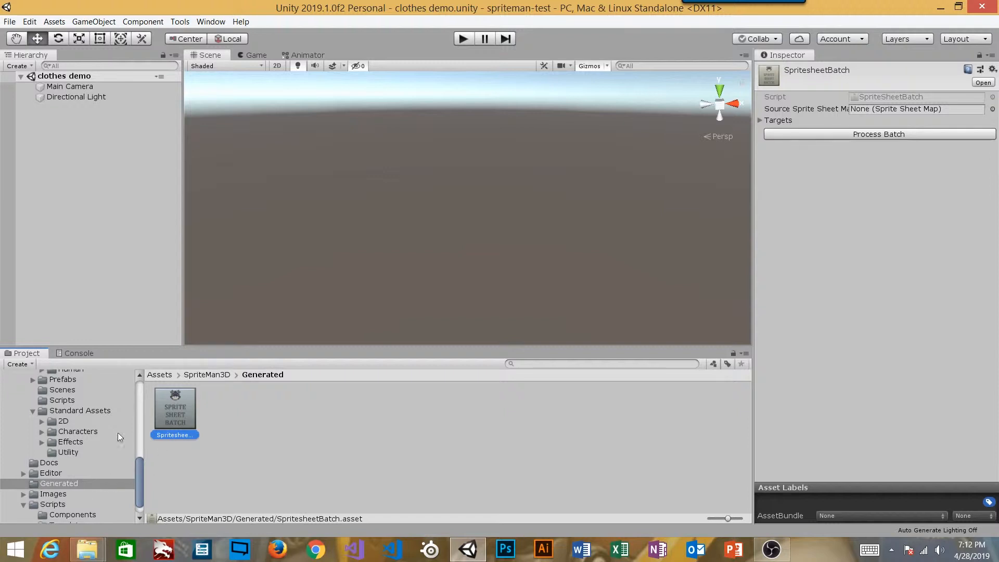
{"action": "scroll", "coordinate": [89, 424], "scroll_direction": "up", "scroll_amount": 6}
{"action": "left_click_drag", "start_coordinate": [167, 430], "coordinate": [67, 408]}
{"action": "scroll", "coordinate": [69, 416], "scroll_direction": "up", "scroll_amount": 5}
{"action": "left_click", "coordinate": [59, 468]}
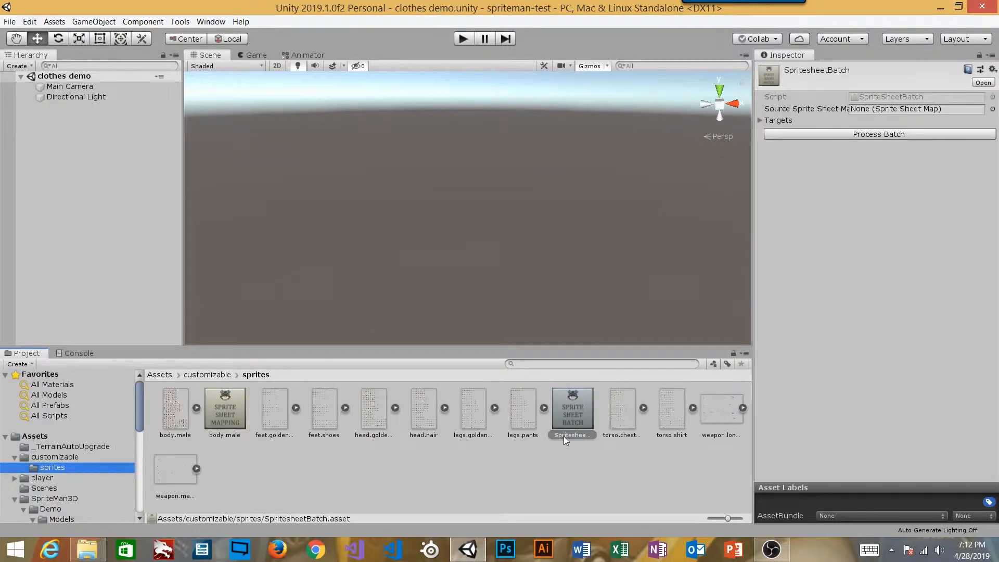
Rename the sprite sheet batch asset as body-parts.
{"action": "left_click", "coordinate": [564, 436]}
{"action": "left_click", "coordinate": [566, 438]}
{"action": "type", "text": "body"}
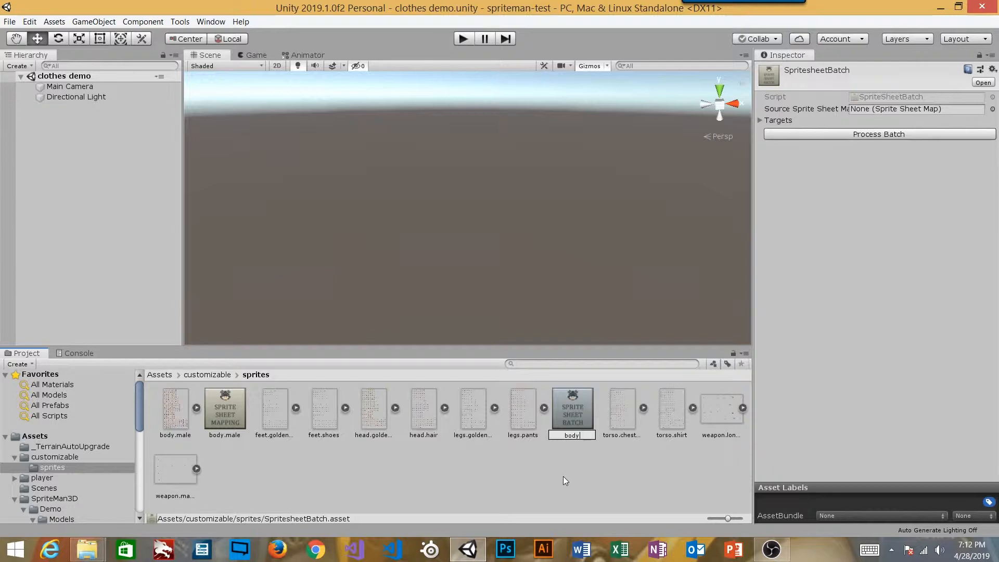
{"action": "type", "text": "-parts"}
{"action": "key", "text": "Return"}
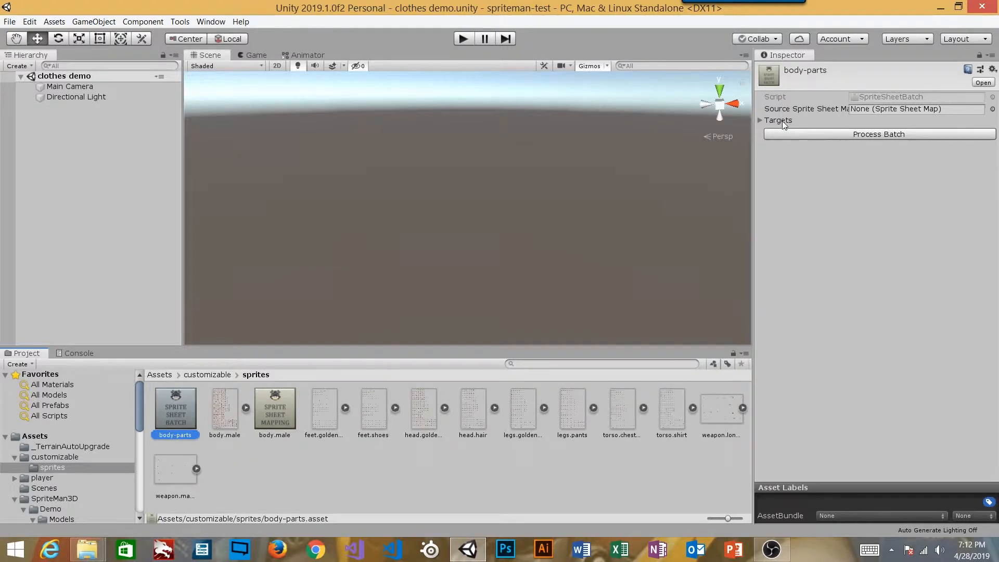
Assign the body.male sprite sheet map as the source map of the body-parts batch.
{"action": "left_click", "coordinate": [280, 410]}
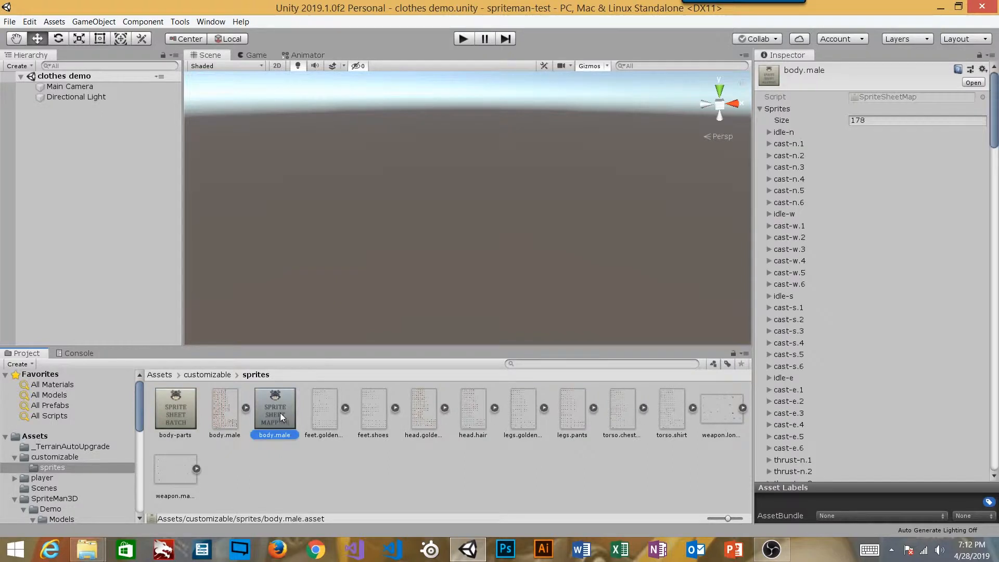
{"action": "left_click", "coordinate": [193, 413]}
{"action": "left_click_drag", "start_coordinate": [272, 411], "coordinate": [861, 109]}
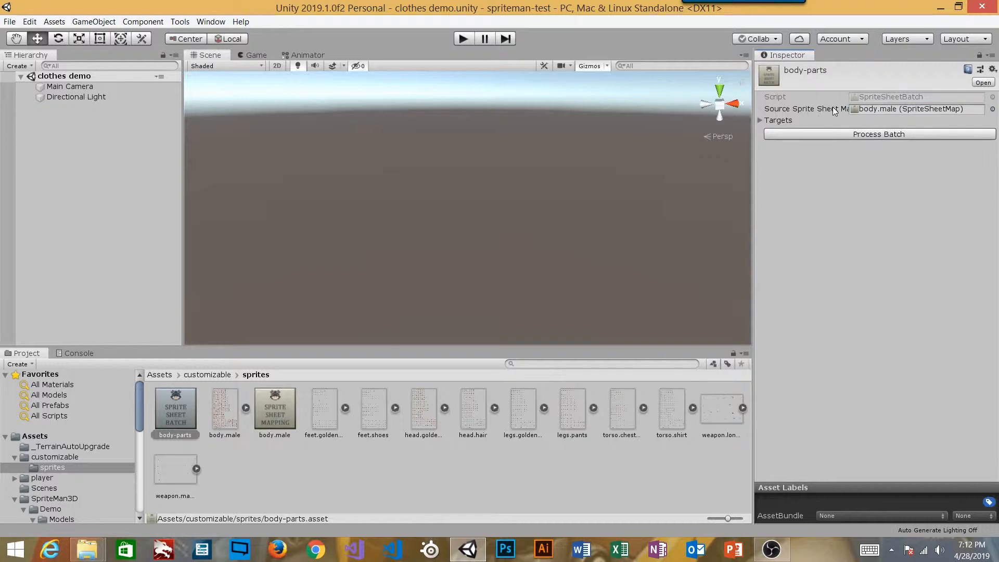
Lock the Inspector on body-parts and add body.male and the eight clothing sheets, feet.golden_boots to torso.shirt, as batch targets.
{"action": "left_click", "coordinate": [782, 125]}
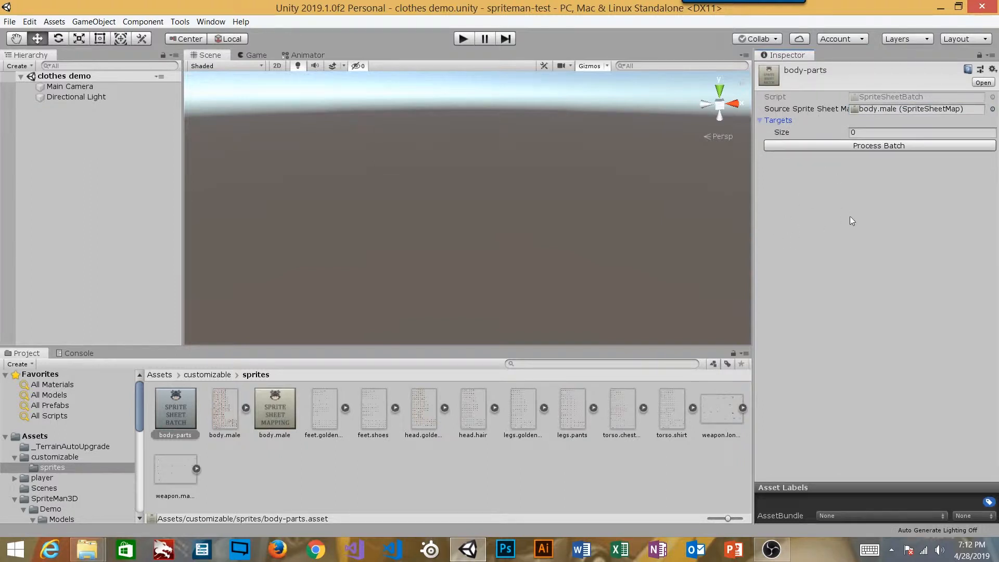
{"action": "left_click", "coordinate": [978, 54]}
{"action": "left_click", "coordinate": [224, 413]}
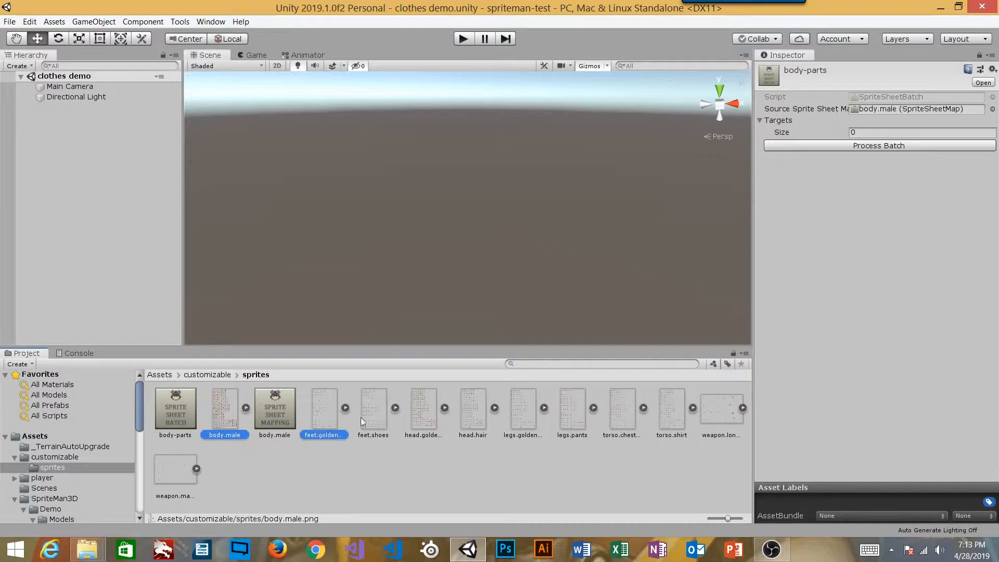
{"action": "left_click", "coordinate": [438, 414], "text": "ctrl"}
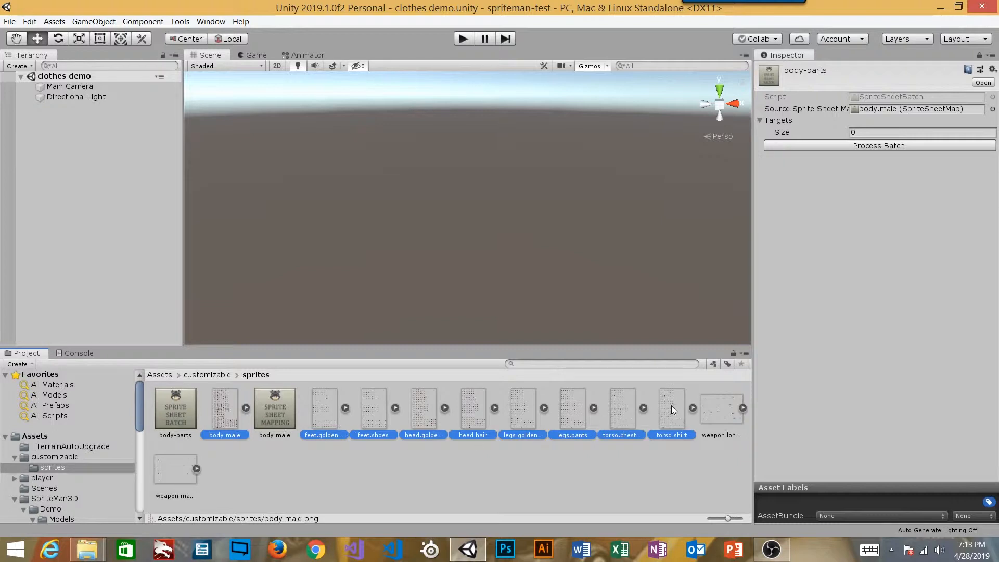
{"action": "left_click_drag", "start_coordinate": [676, 405], "coordinate": [781, 121]}
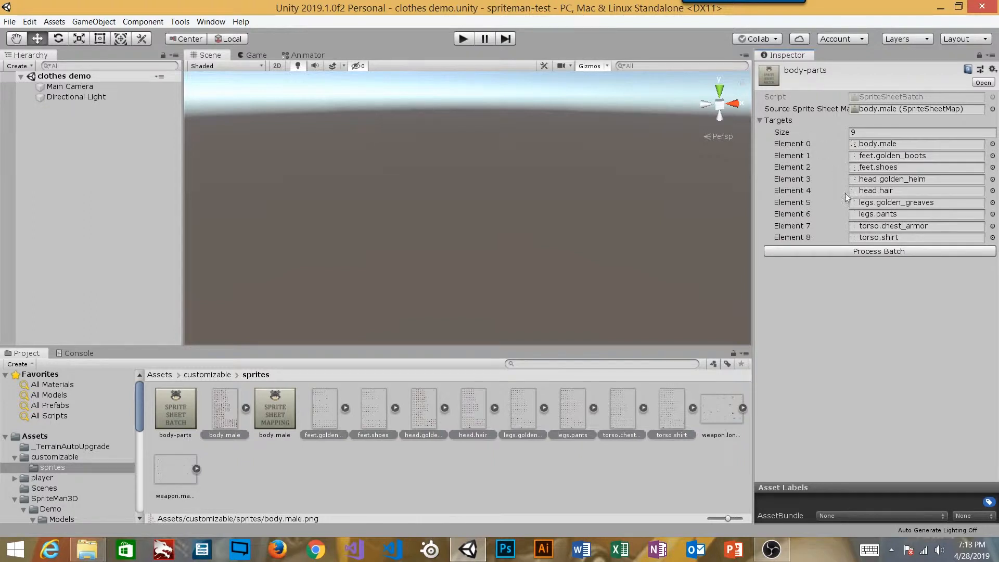
{"action": "left_click", "coordinate": [829, 235]}
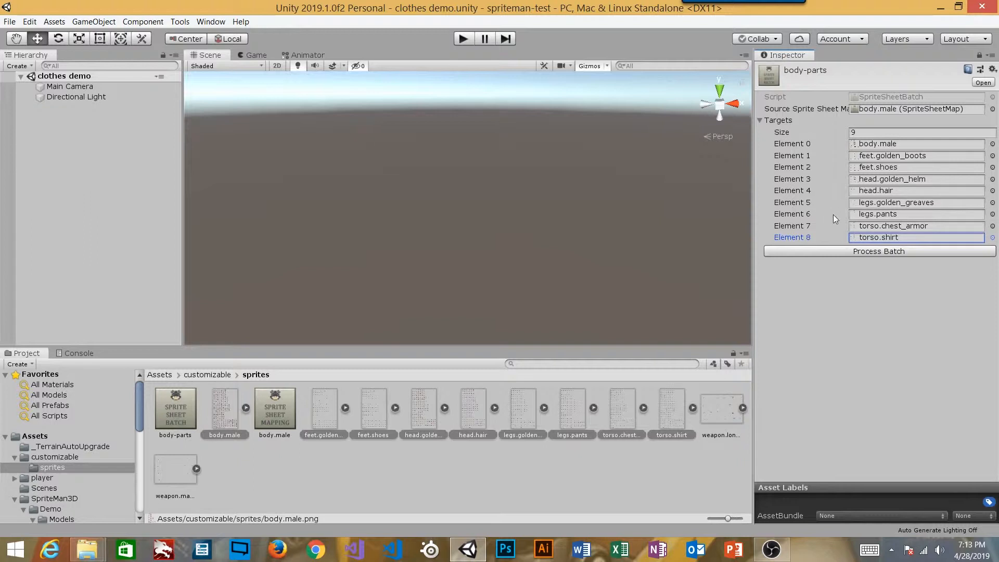
{"action": "left_click", "coordinate": [830, 300]}
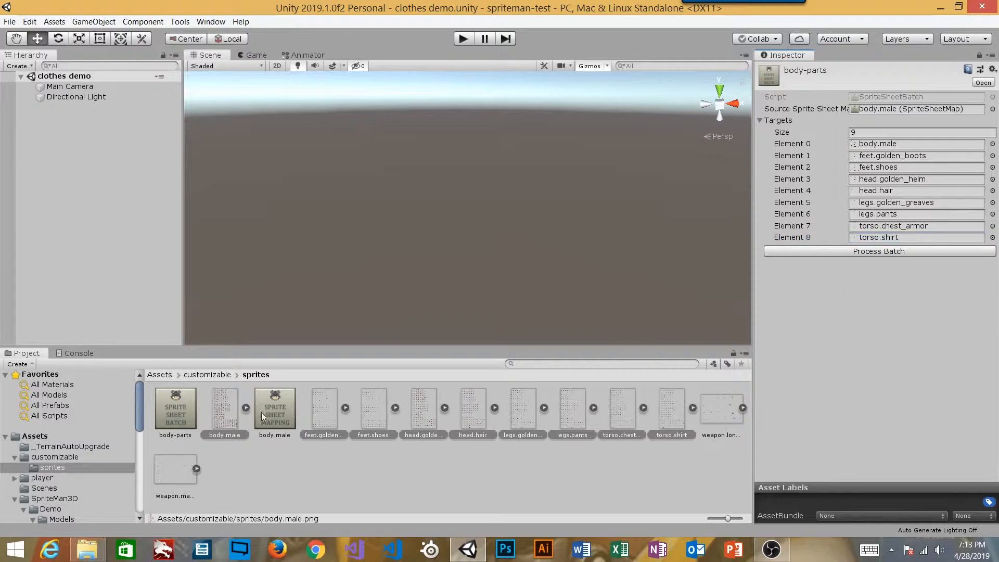
Process the body-parts batch to apply the body.male sprite names to all nine target sheets, and read through its results.
{"action": "left_click", "coordinate": [179, 409]}
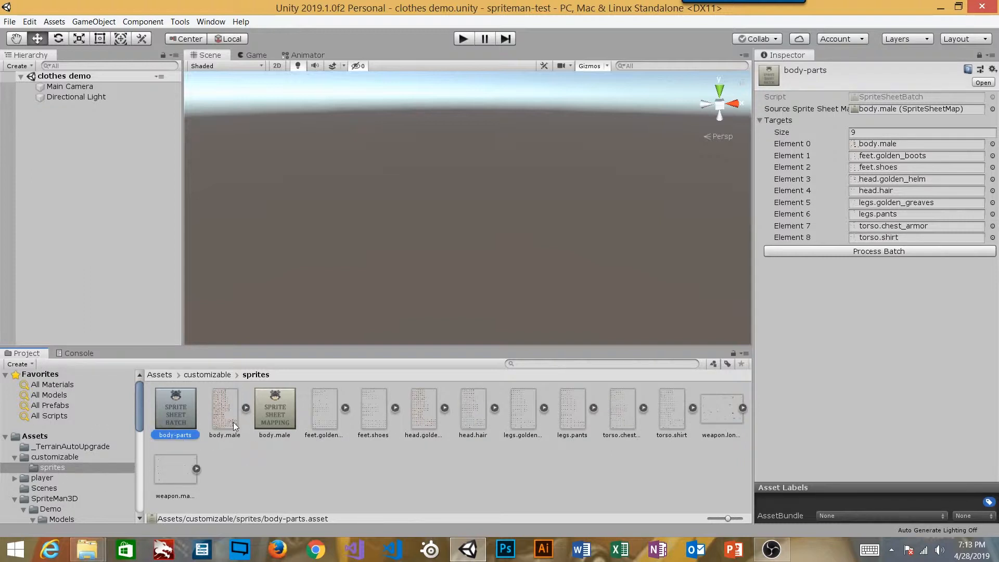
{"action": "left_click", "coordinate": [272, 410]}
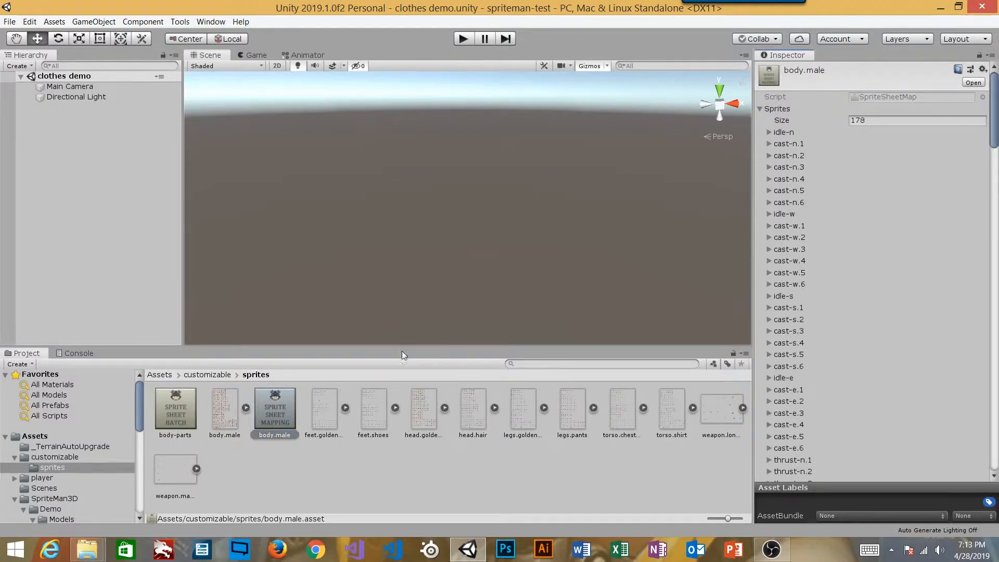
{"action": "left_click", "coordinate": [227, 414]}
{"action": "left_click", "coordinate": [188, 411]}
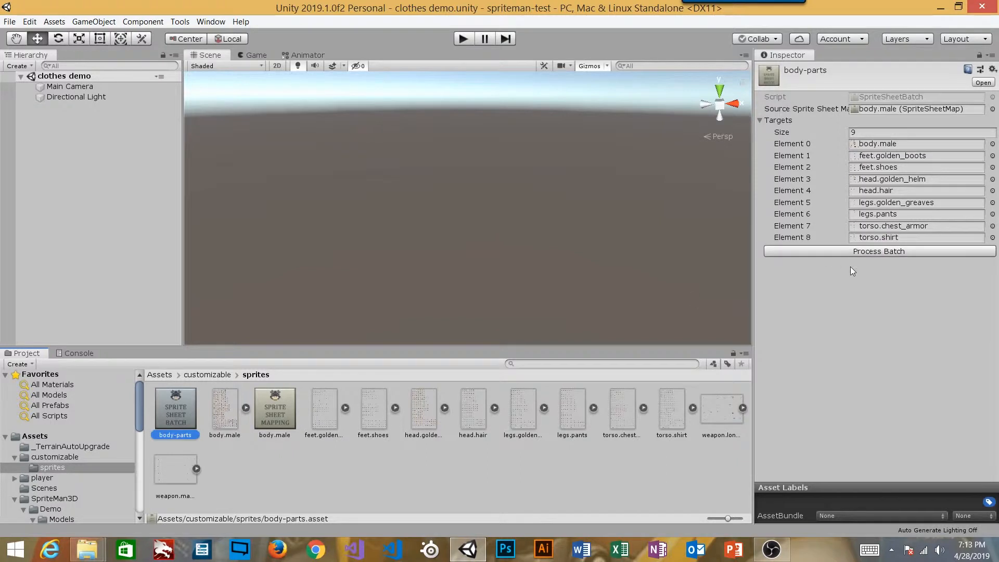
{"action": "left_click", "coordinate": [828, 251]}
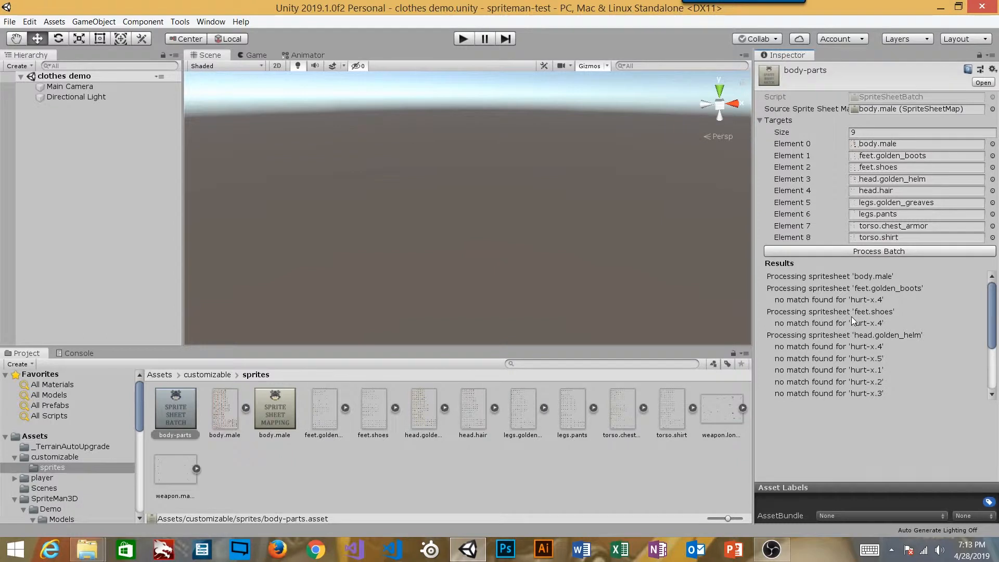
{"action": "left_click_drag", "start_coordinate": [987, 319], "coordinate": [993, 357]}
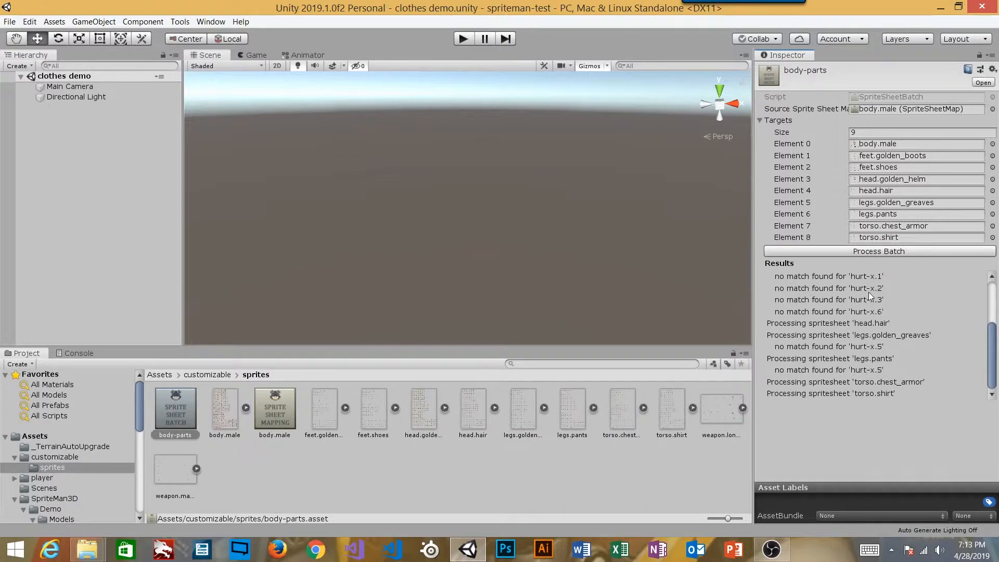
{"action": "mouse_move", "coordinate": [991, 359]}
{"action": "left_mouse_down"}
{"action": "mouse_move", "coordinate": [987, 320]}
{"action": "mouse_move", "coordinate": [988, 351]}
{"action": "left_mouse_up"}
Examine the sprite names inside the clothing sheets, including feet.golden_boots, feet.shoes, head.golden_helm and torso.shirt.
{"action": "left_click", "coordinate": [221, 403]}
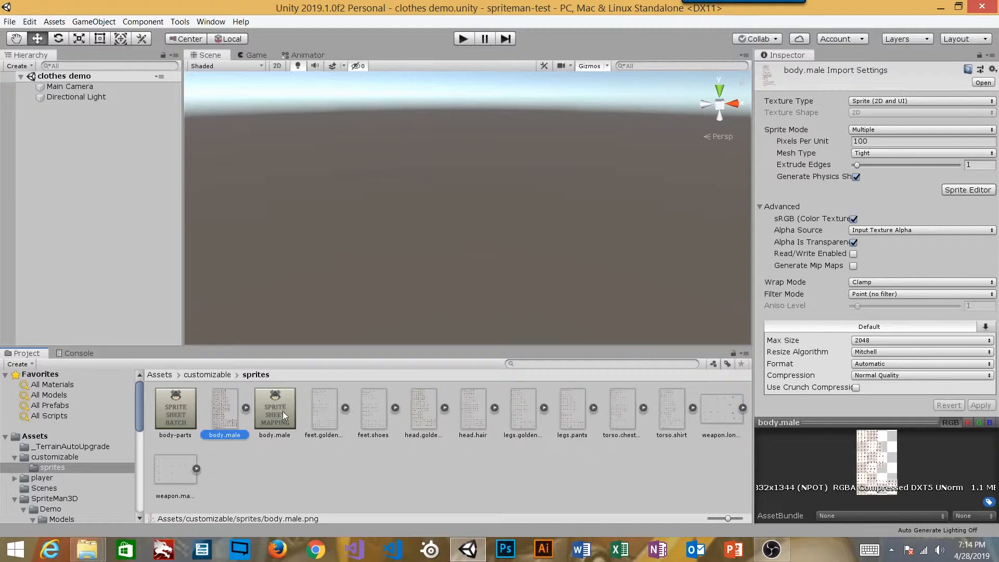
{"action": "left_click", "coordinate": [346, 407]}
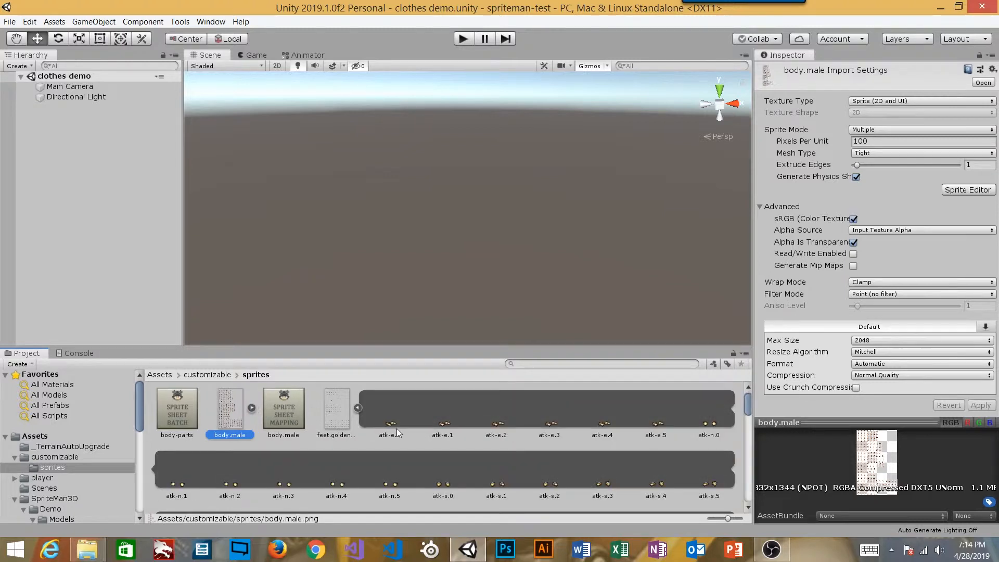
{"action": "left_click", "coordinate": [358, 408]}
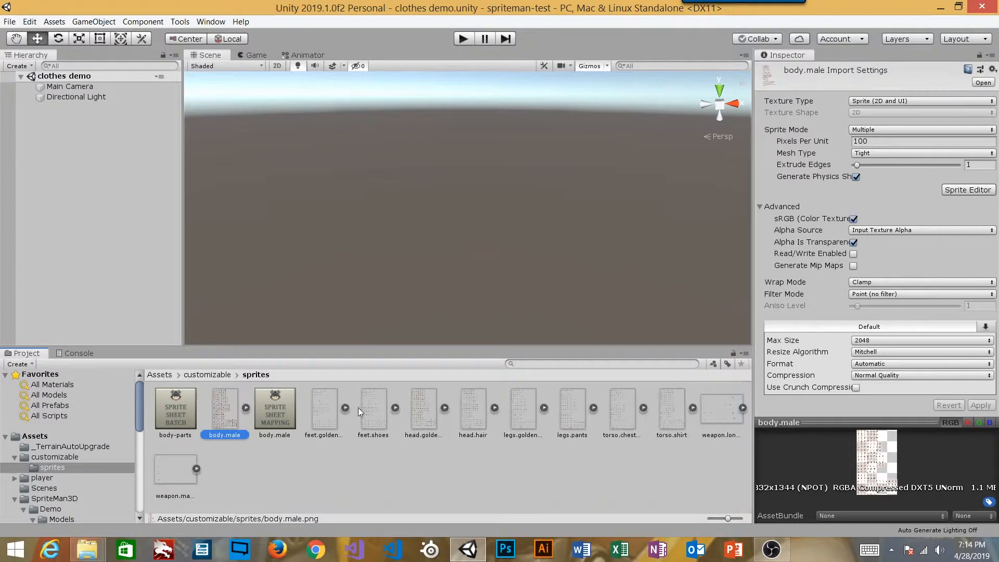
{"action": "left_click", "coordinate": [411, 407]}
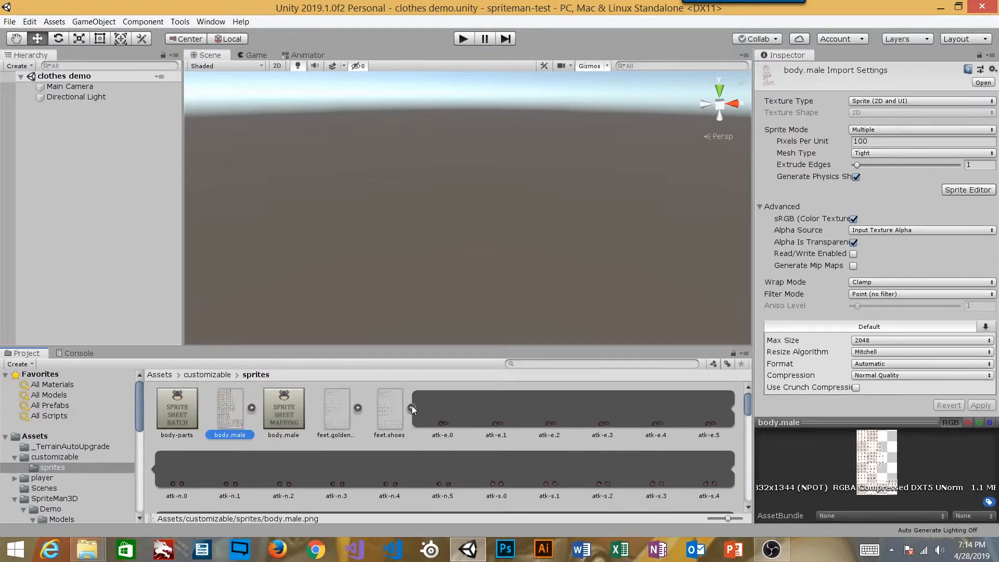
{"action": "scroll", "coordinate": [472, 447], "scroll_direction": "down", "scroll_amount": 5}
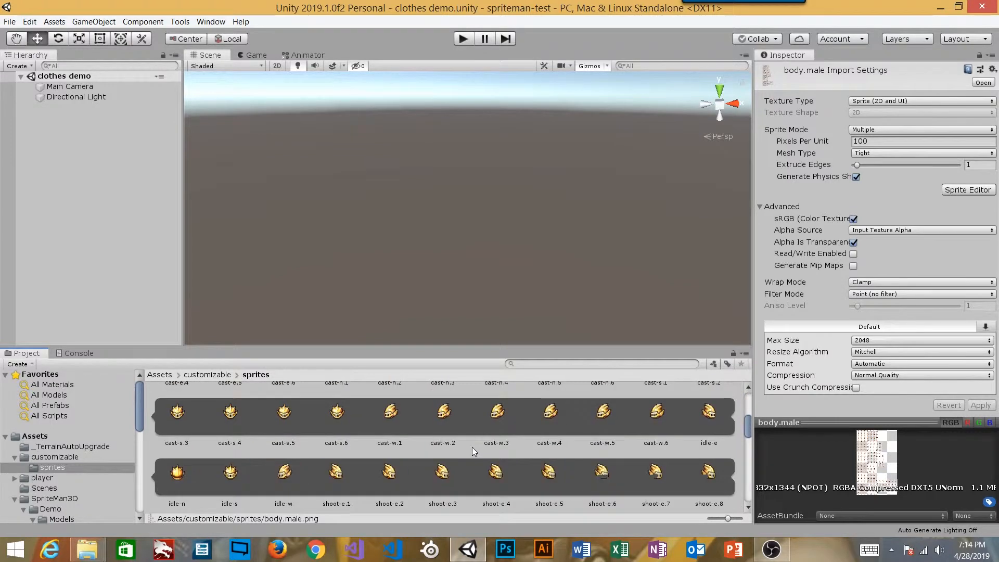
{"action": "scroll", "coordinate": [470, 440], "scroll_direction": "up", "scroll_amount": 5}
{"action": "left_click", "coordinate": [465, 412]}
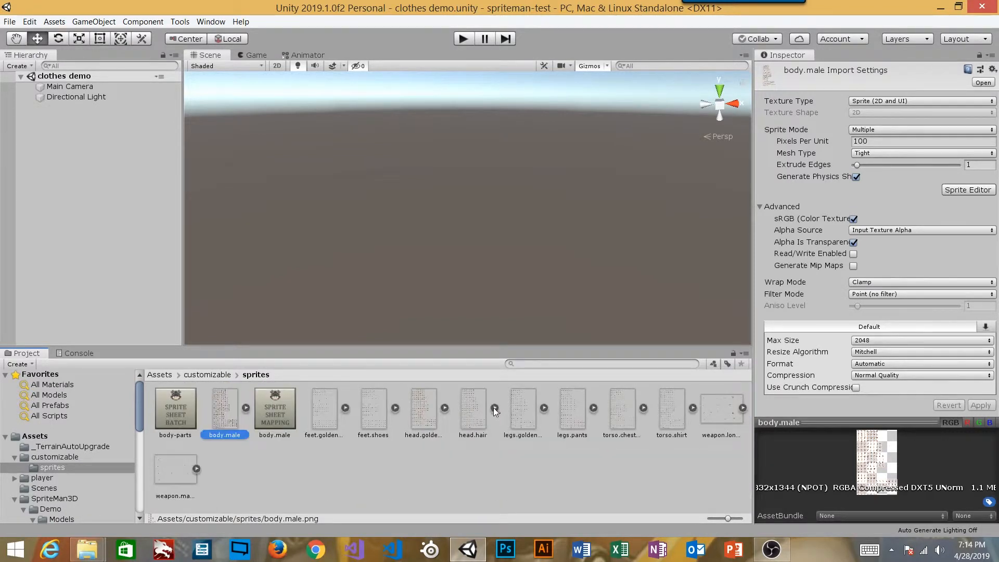
{"action": "left_click", "coordinate": [494, 408]}
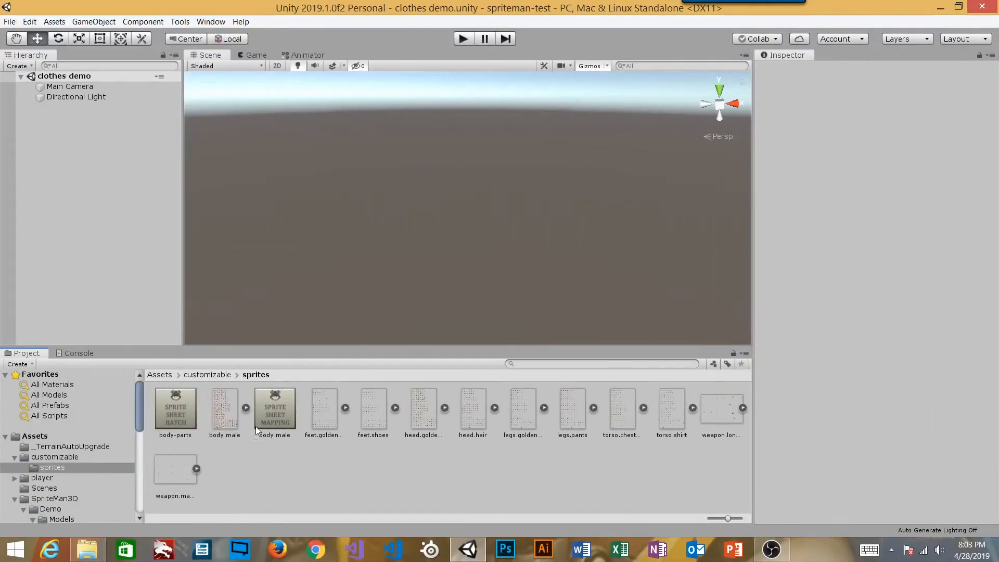
{"action": "left_click", "coordinate": [445, 408]}
{"action": "left_click", "coordinate": [464, 408]}
{"action": "left_click", "coordinate": [676, 415]}
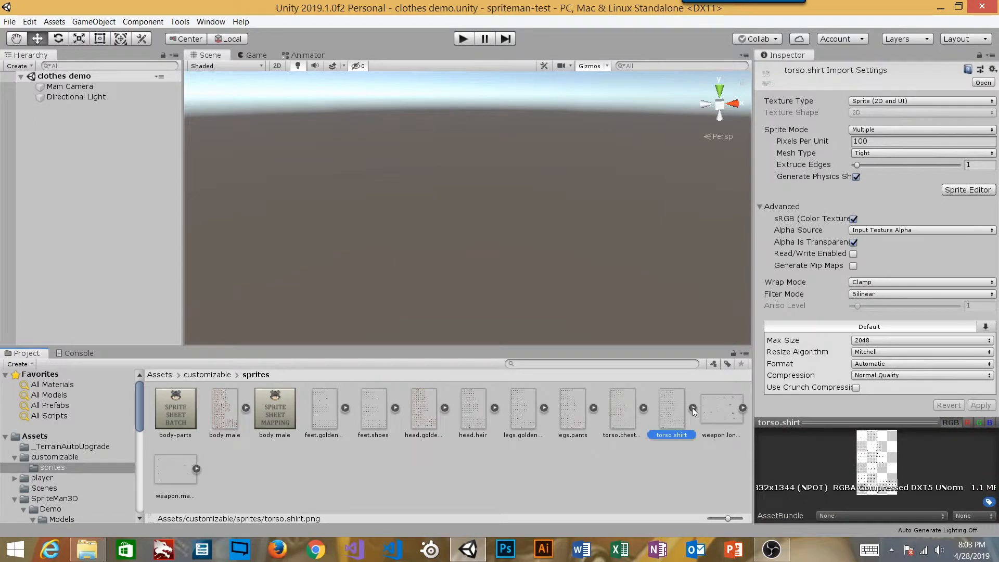
{"action": "left_click", "coordinate": [692, 408]}
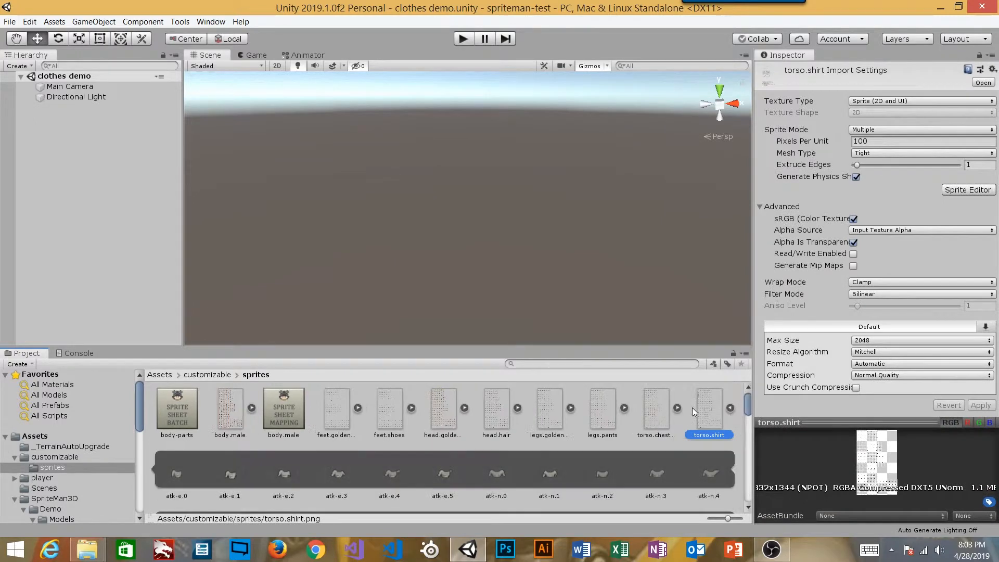
{"action": "left_click", "coordinate": [730, 407]}
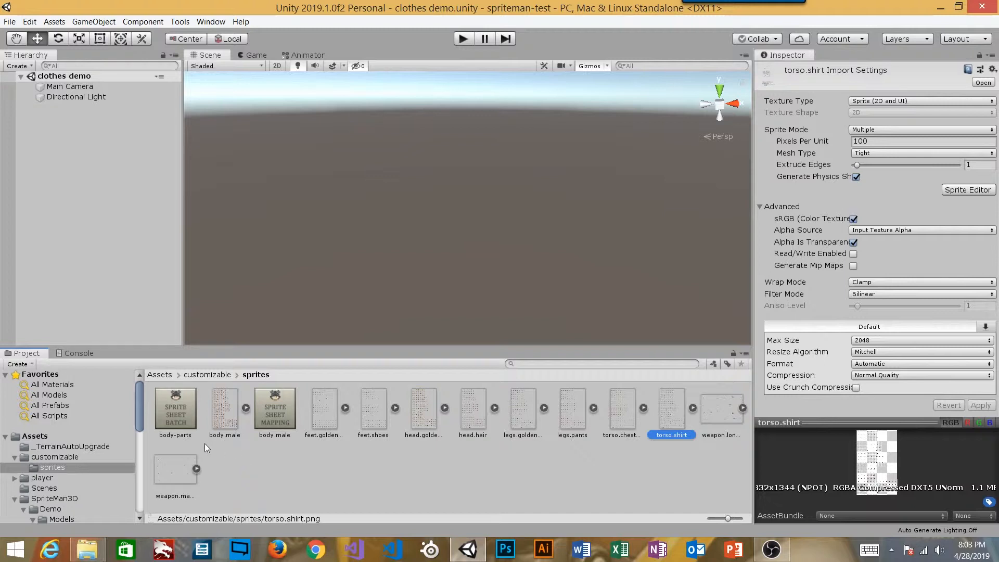
Open the body.male sheet in the Sprite Editor and inspect the second and third sprites of its first row.
{"action": "left_click", "coordinate": [180, 412]}
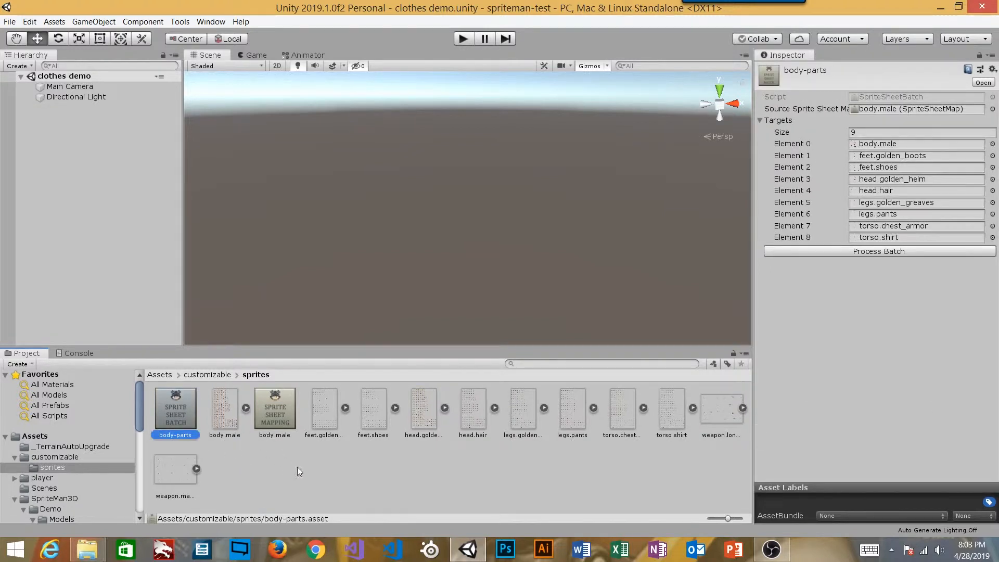
{"action": "left_click", "coordinate": [225, 410]}
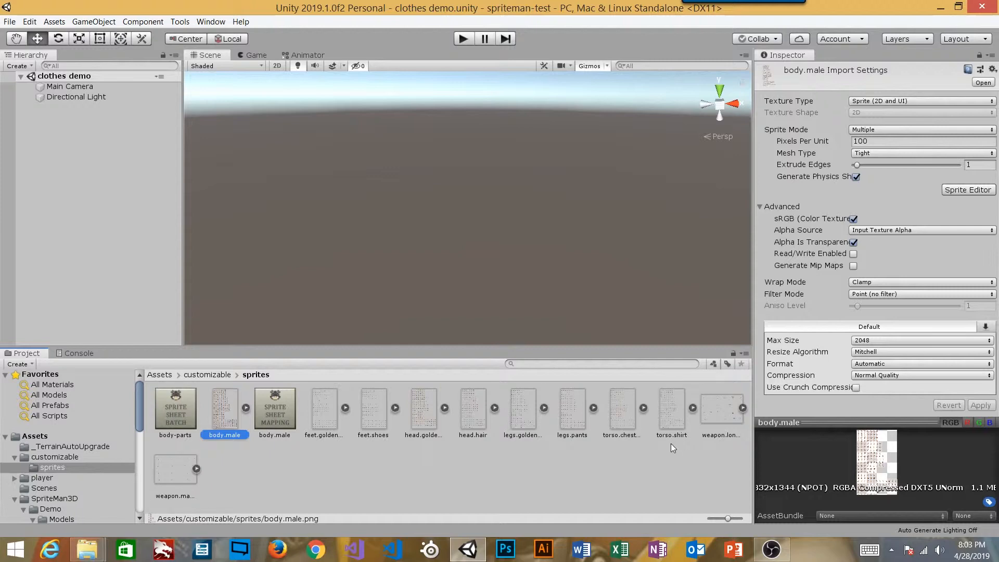
{"action": "left_click", "coordinate": [956, 190]}
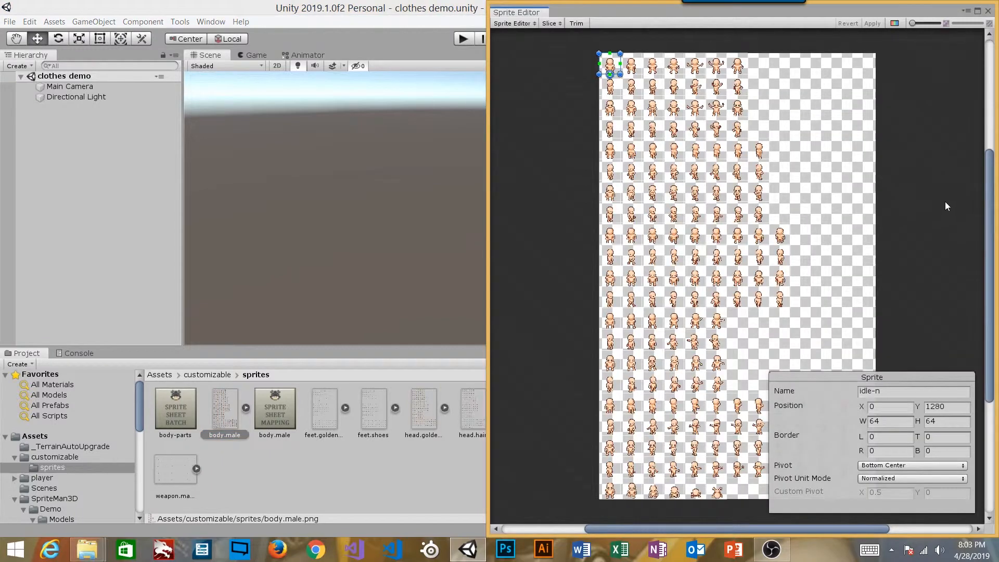
{"action": "left_click", "coordinate": [631, 71]}
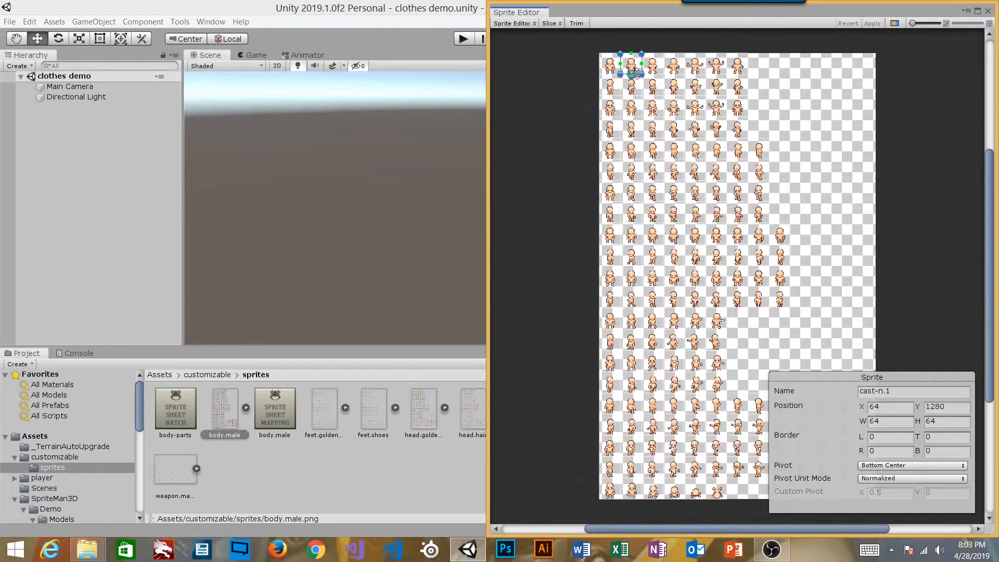
{"action": "left_click", "coordinate": [660, 74]}
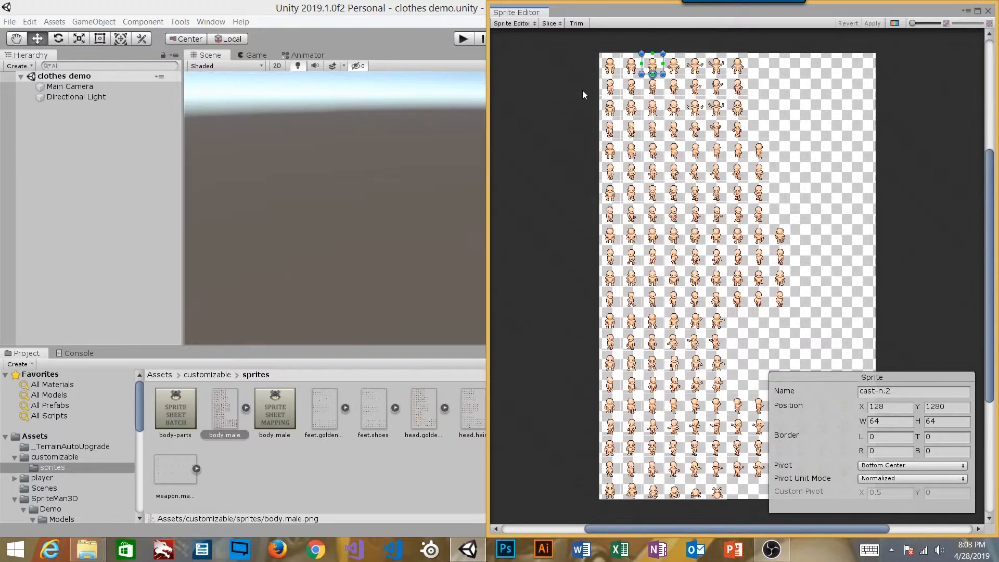
Re-slice the body.male sheet by a 64 x 64 cell size grid with the pivot set to Center, and apply the slicing.
{"action": "left_click", "coordinate": [546, 25]}
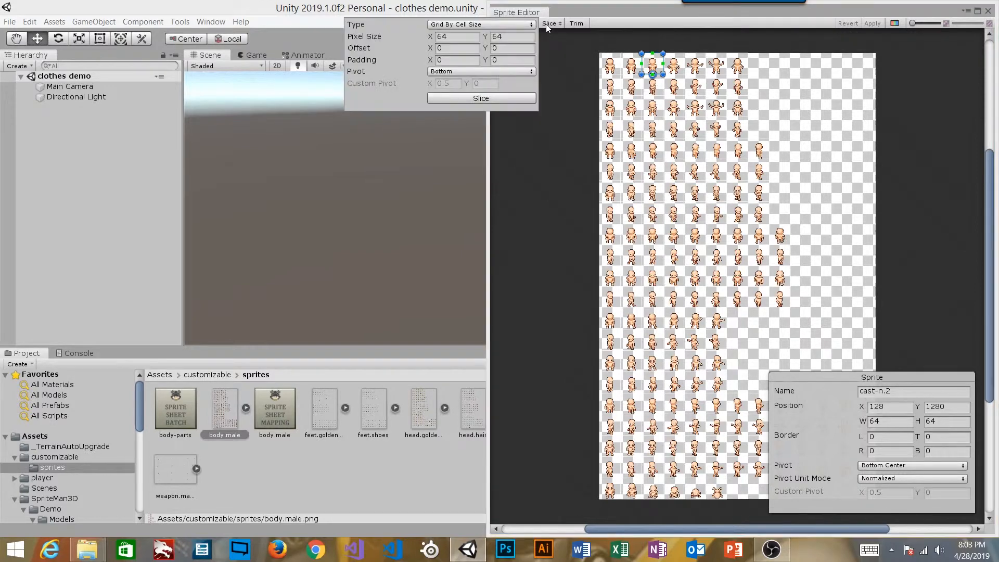
{"action": "left_click", "coordinate": [466, 69]}
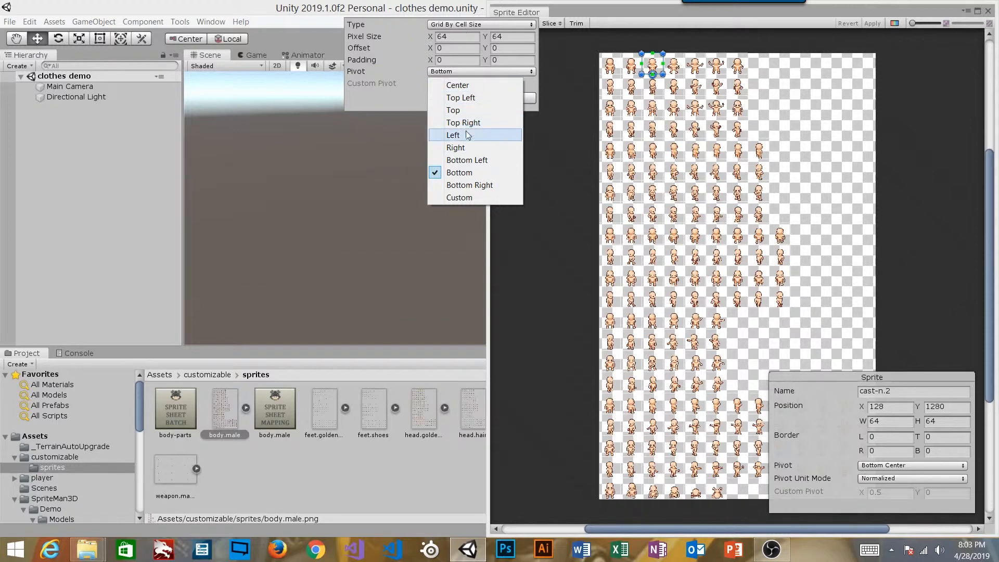
{"action": "left_click", "coordinate": [471, 88]}
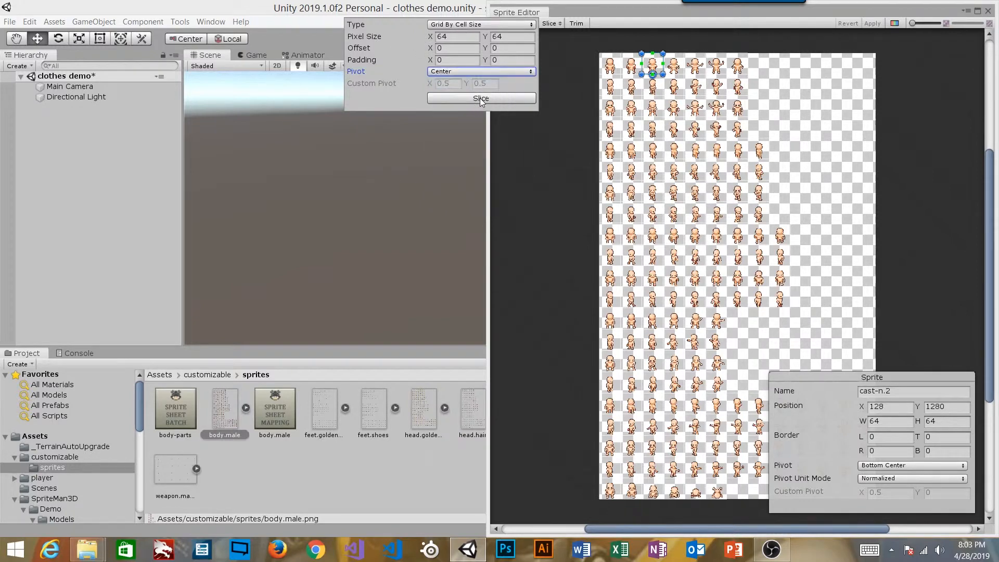
{"action": "left_click", "coordinate": [480, 99]}
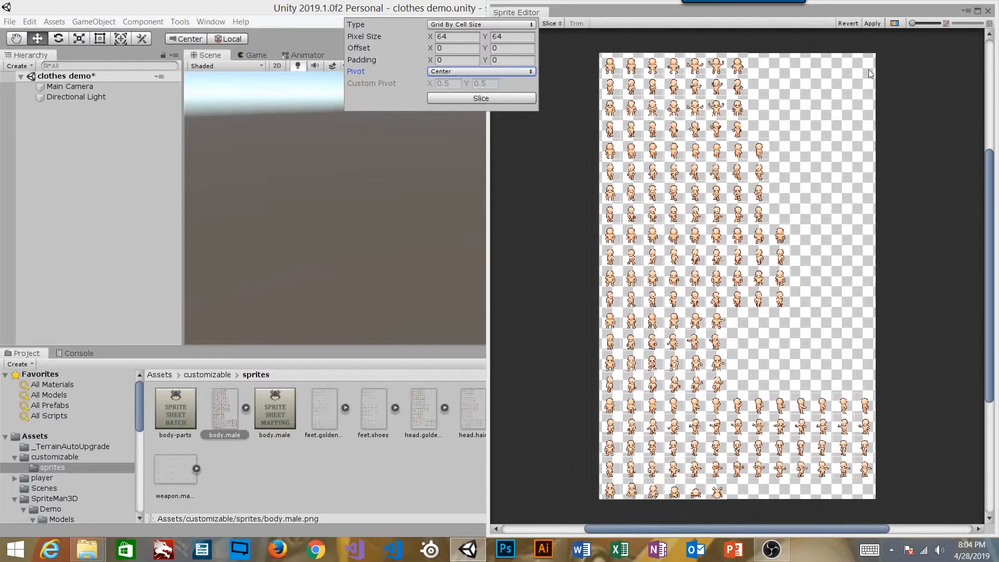
{"action": "left_click", "coordinate": [872, 24]}
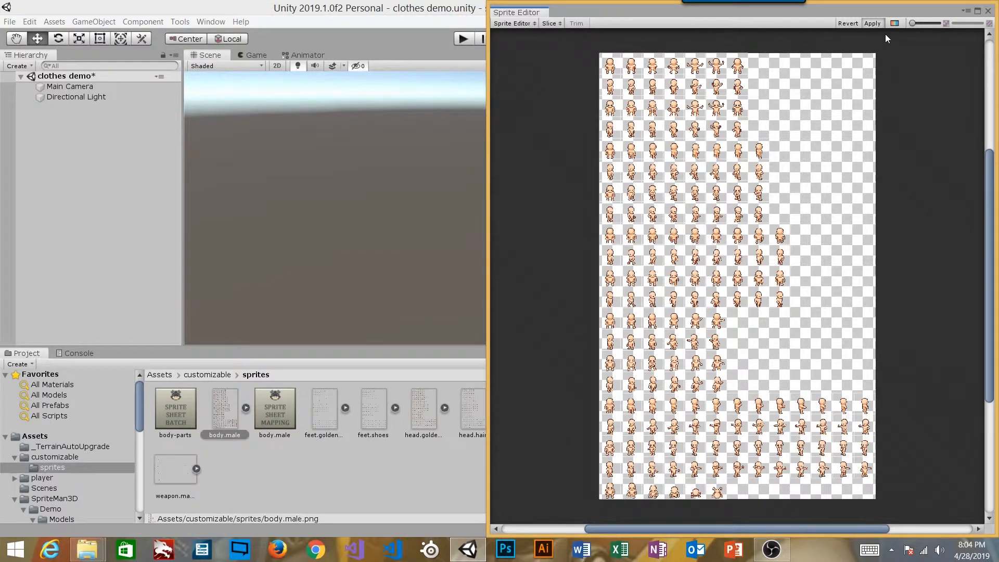
{"action": "left_click", "coordinate": [873, 24]}
Expand the body.male sheet to check the name of its first re-sliced sprite, and collapse it again.
{"action": "left_click", "coordinate": [246, 407]}
{"action": "left_click", "coordinate": [290, 438]}
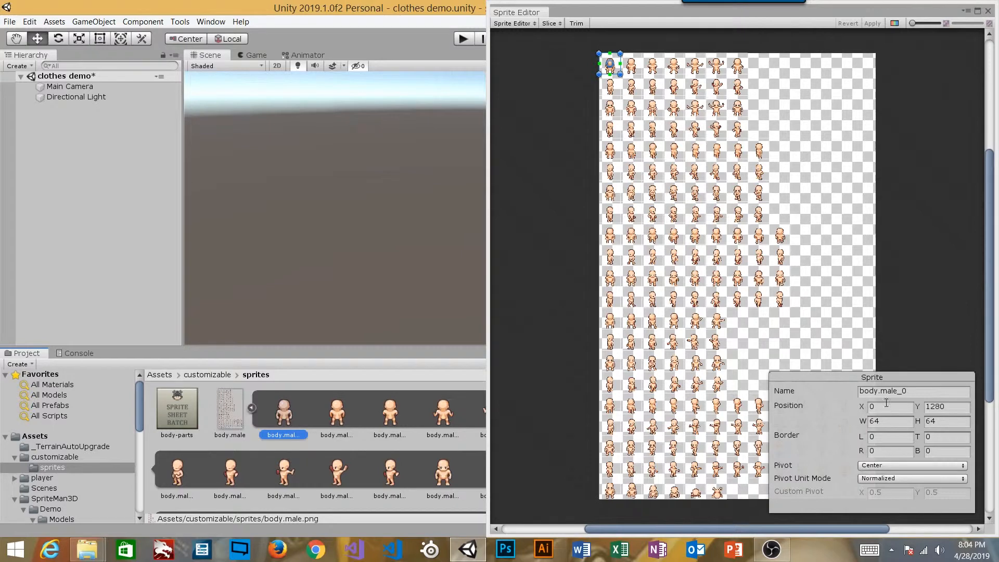
{"action": "left_click", "coordinate": [910, 393]}
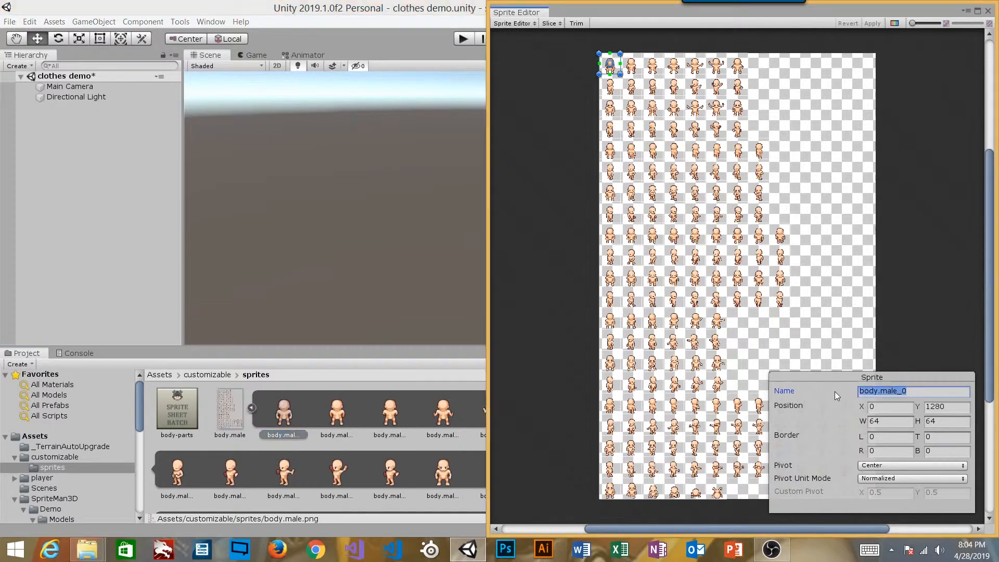
{"action": "left_click", "coordinate": [252, 408]}
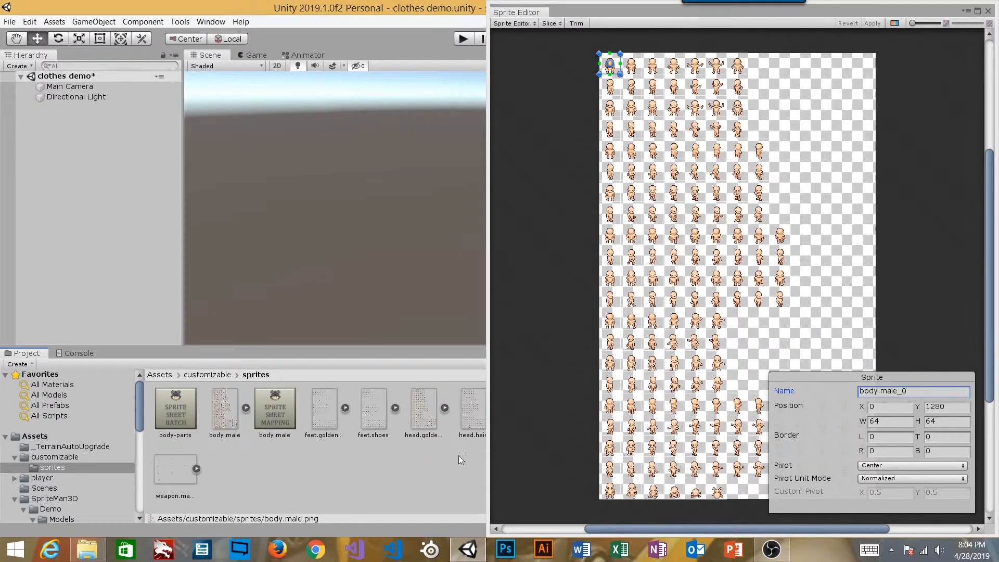
Re-slice the feet.golden_boots sheet by a 64 x 64 cell size grid with a Center pivot, apply it, and check the resulting sprites.
{"action": "left_click", "coordinate": [326, 401]}
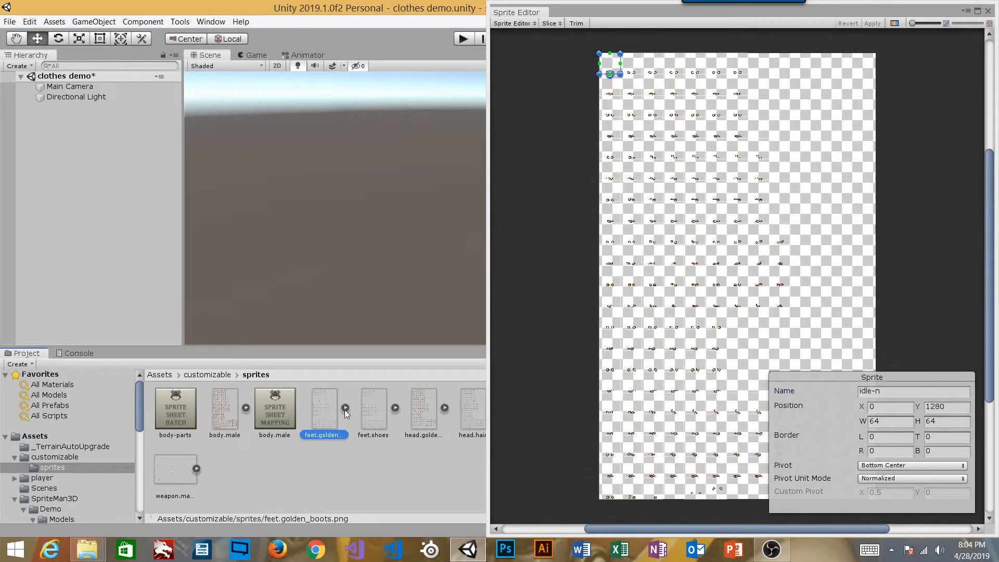
{"action": "left_click", "coordinate": [345, 408]}
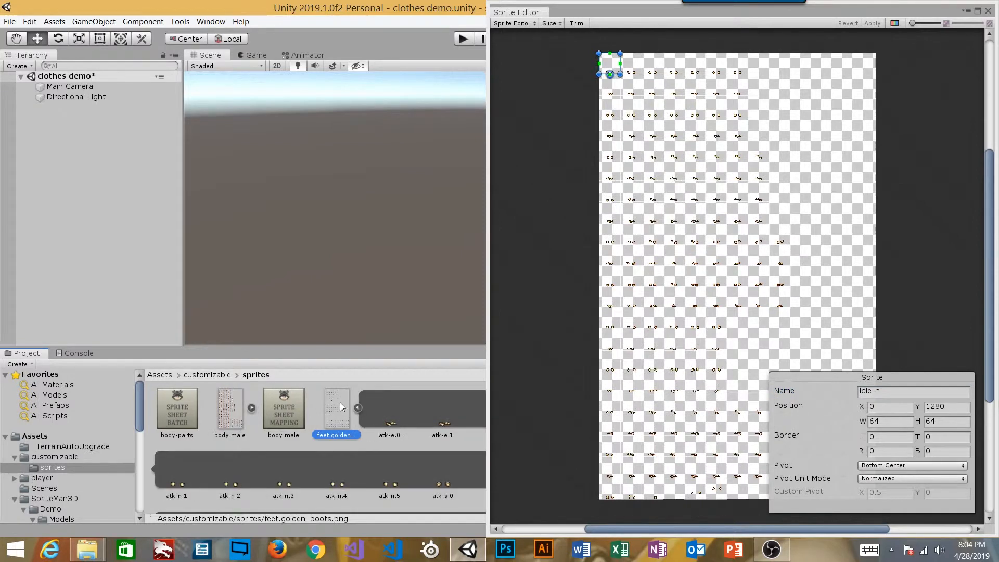
{"action": "left_click", "coordinate": [550, 24]}
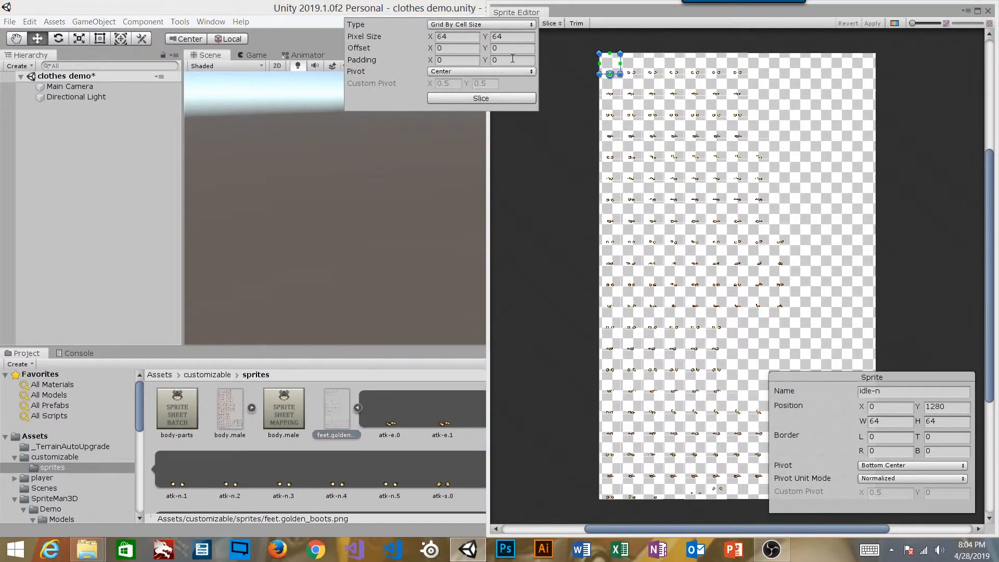
{"action": "left_click", "coordinate": [480, 104]}
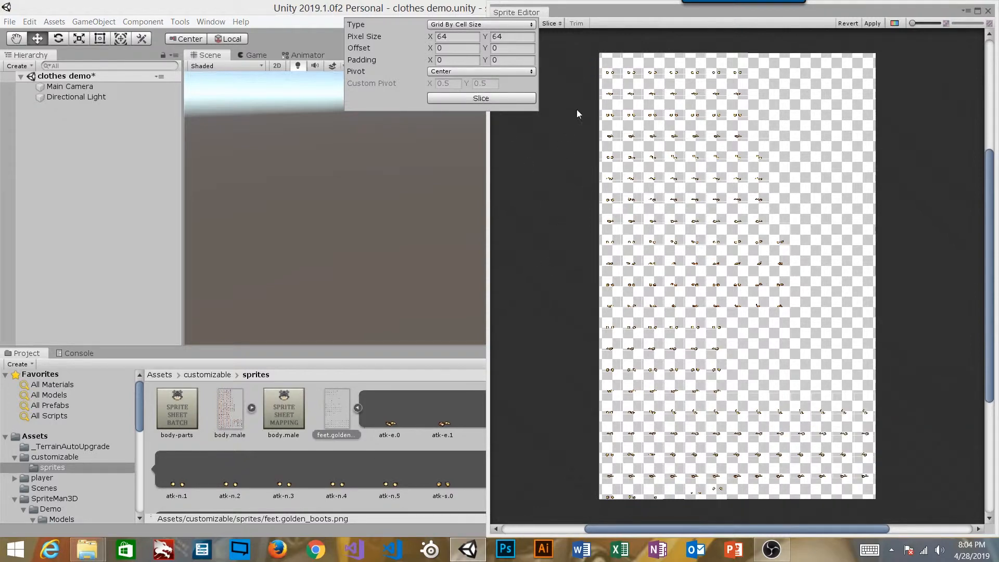
{"action": "left_click", "coordinate": [874, 24]}
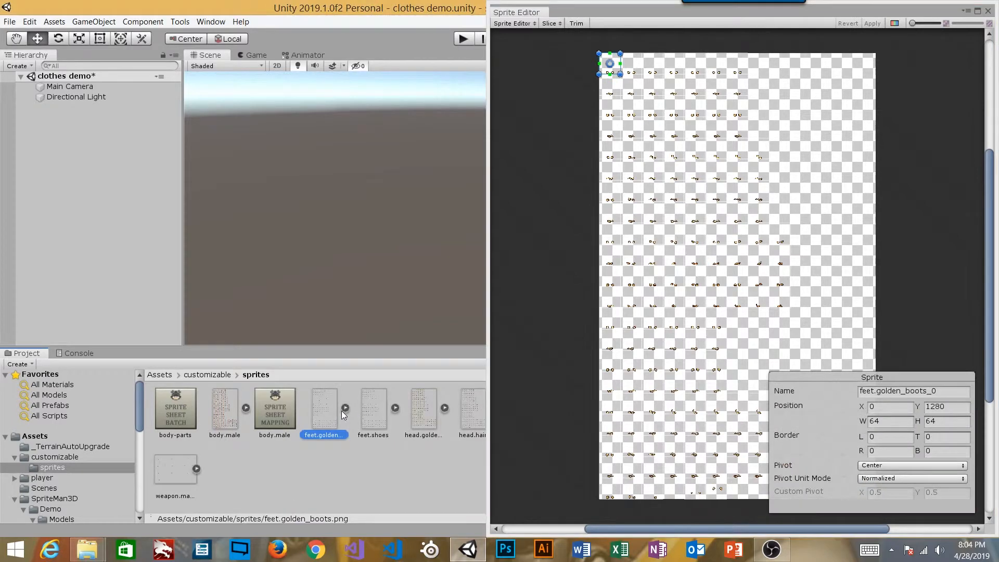
{"action": "left_click", "coordinate": [392, 431]}
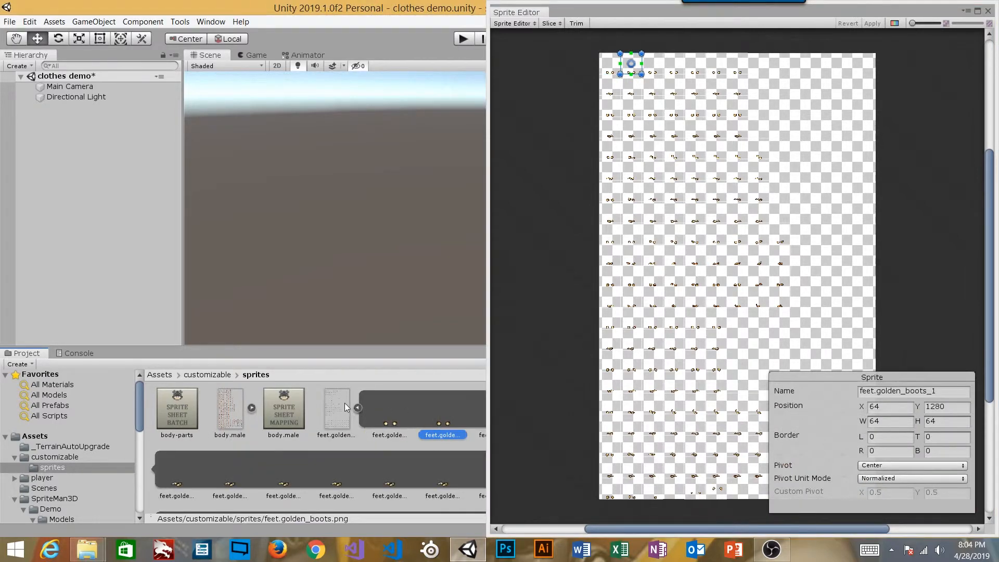
{"action": "left_click", "coordinate": [357, 408]}
Re-slice the feet.shoes sheet by a 64 x 64 cell size grid with a Center pivot, apply it, and check a resulting sprite.
{"action": "left_click", "coordinate": [381, 411]}
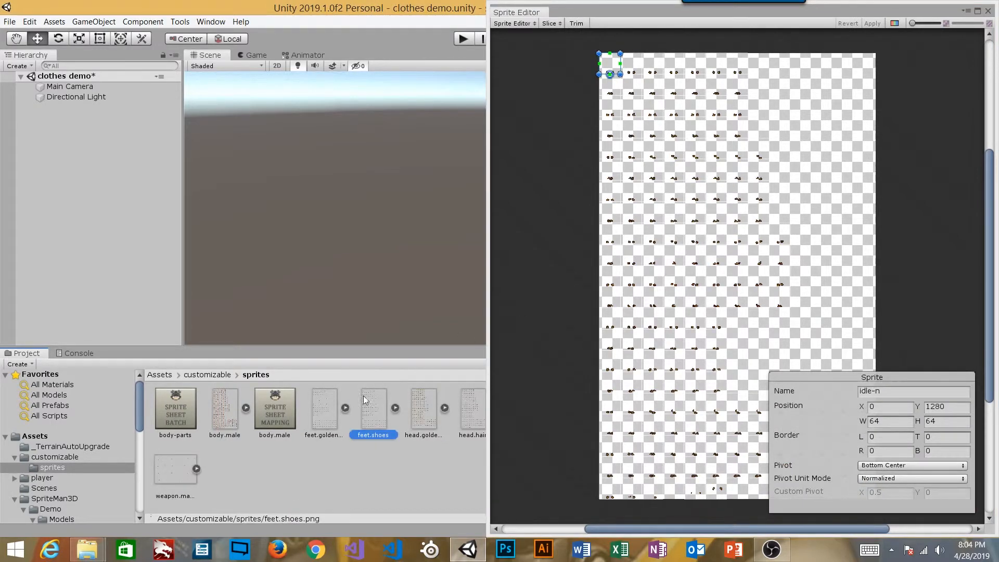
{"action": "left_click", "coordinate": [550, 23]}
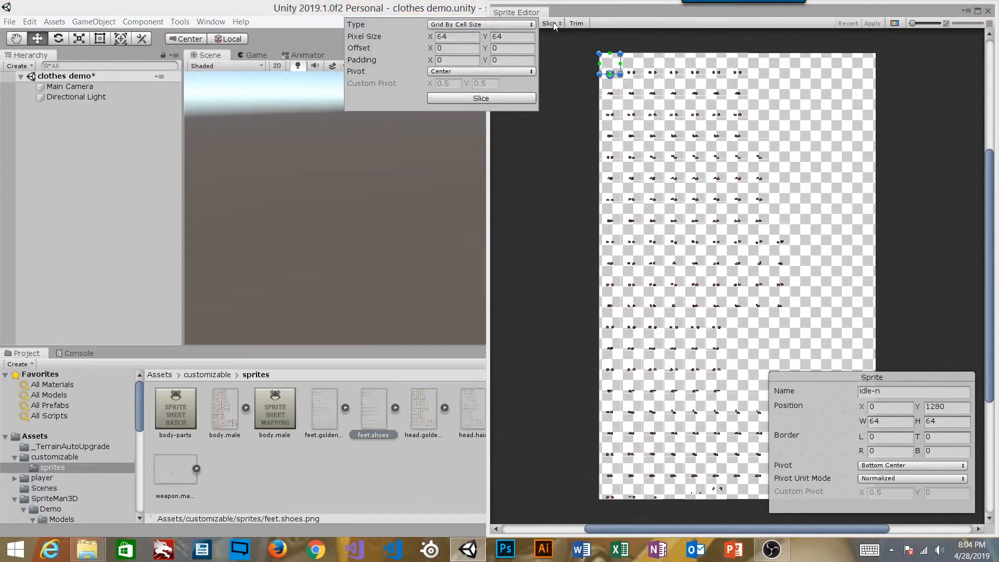
{"action": "left_click", "coordinate": [481, 99]}
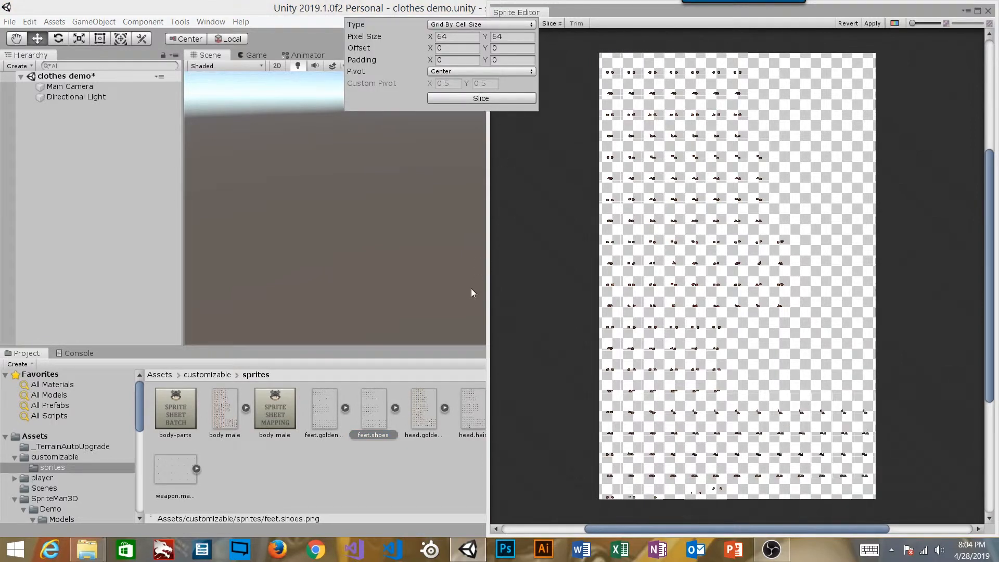
{"action": "left_click", "coordinate": [873, 23]}
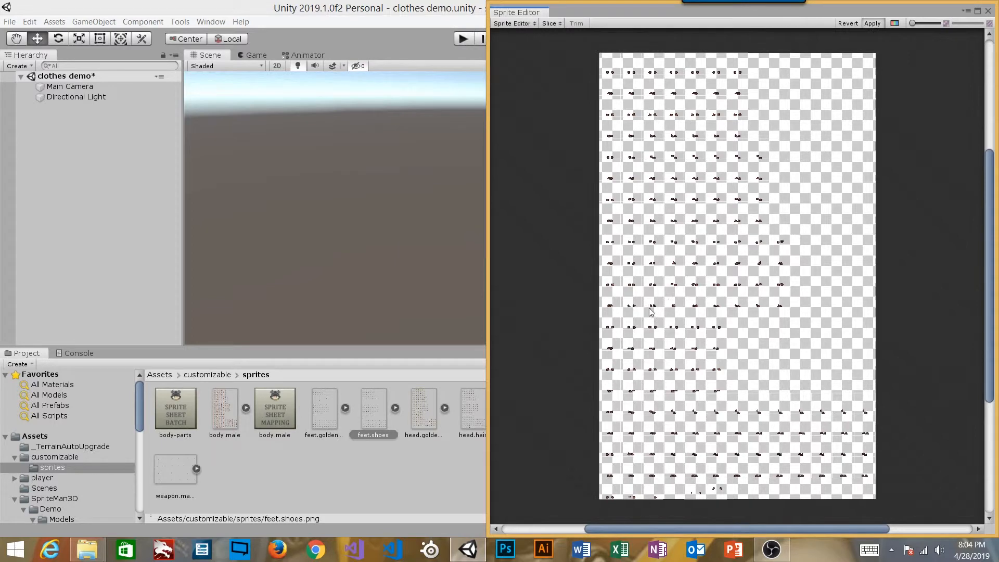
{"action": "left_click", "coordinate": [673, 106]}
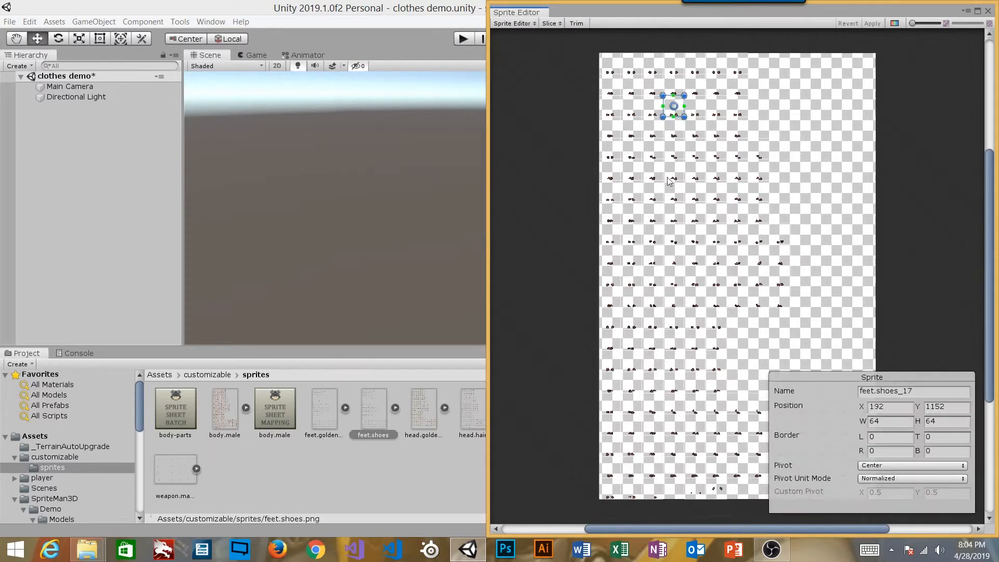
Go through the remaining clothing sheets and expand torso.chest_armor to inspect the name and pivot of one of its sprites.
{"action": "left_click", "coordinate": [419, 414]}
{"action": "left_click", "coordinate": [420, 413]}
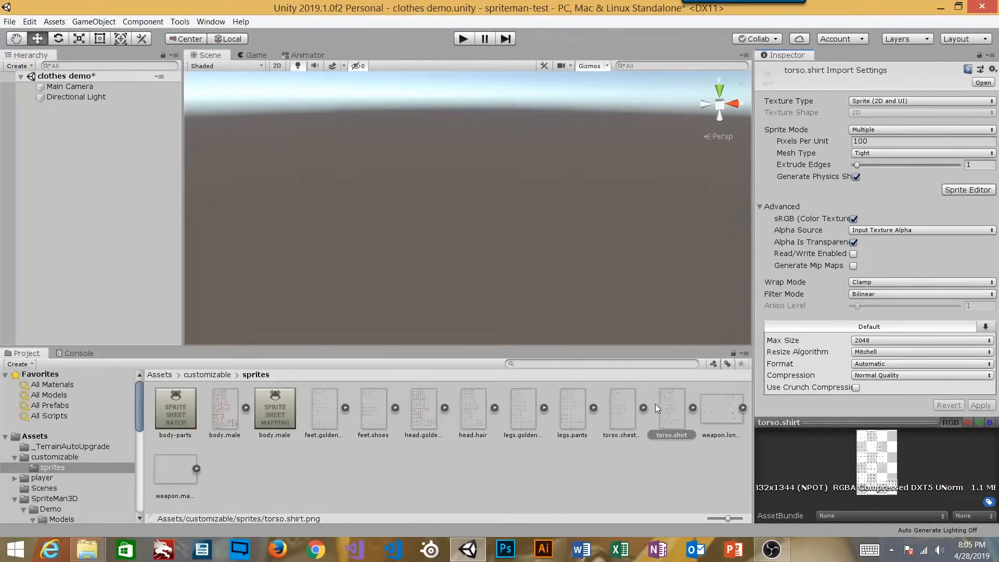
{"action": "left_click", "coordinate": [391, 411]}
{"action": "left_click", "coordinate": [572, 413]}
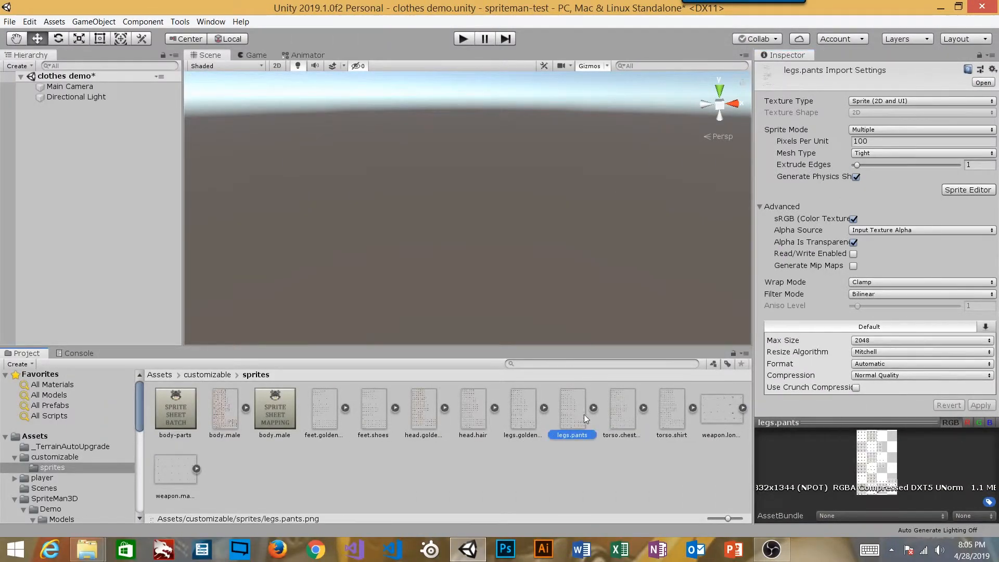
{"action": "left_click", "coordinate": [644, 408]}
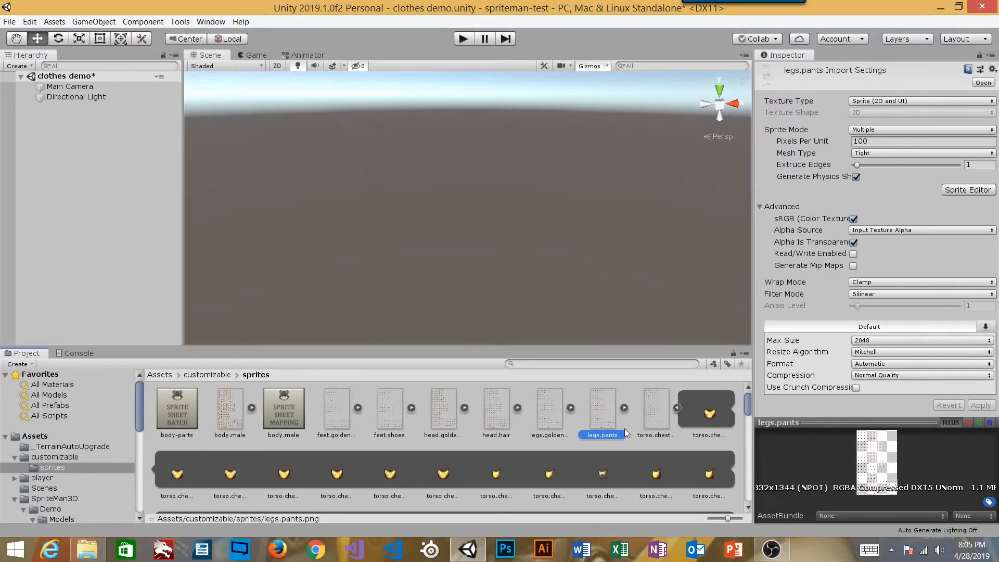
{"action": "left_click", "coordinate": [658, 478]}
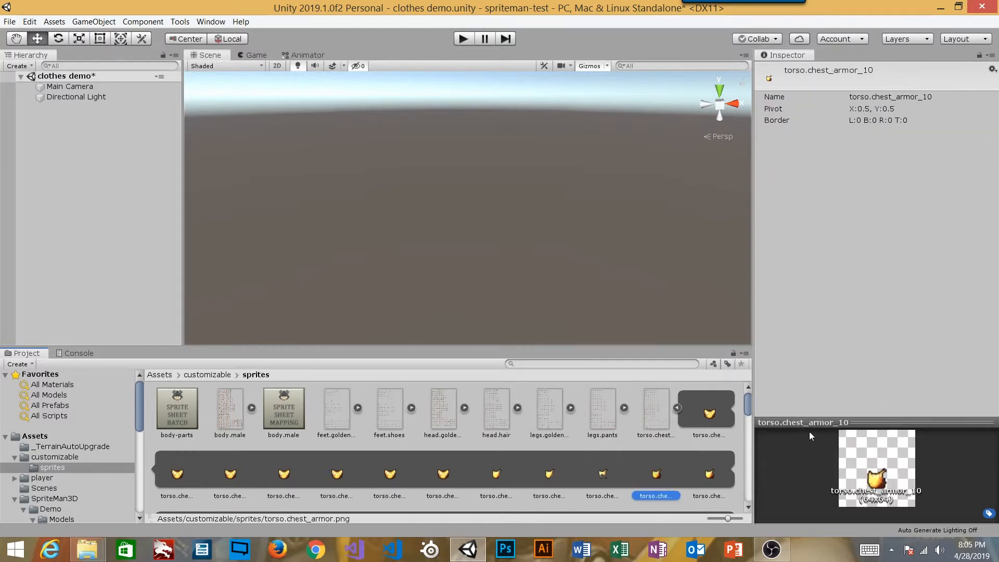
{"action": "left_click", "coordinate": [677, 408]}
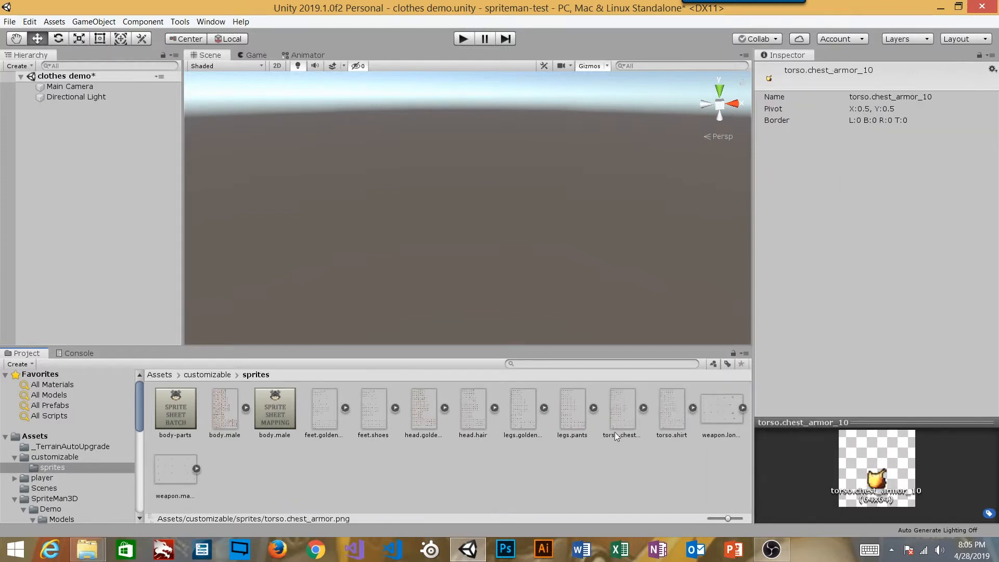
{"action": "left_click", "coordinate": [223, 466]}
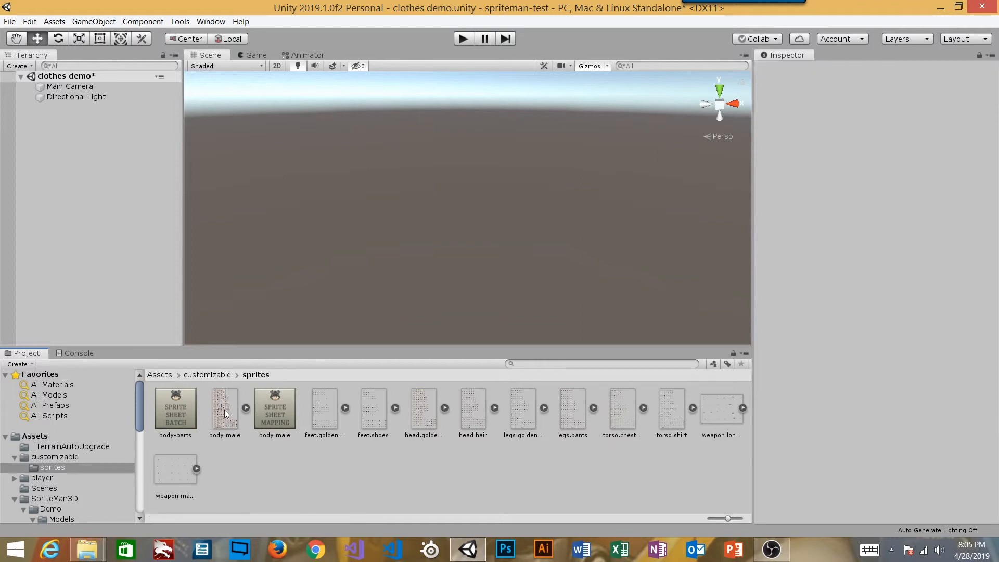
Process the body-parts batch on its target sheets and review the results log from the beginning.
{"action": "left_click", "coordinate": [180, 408]}
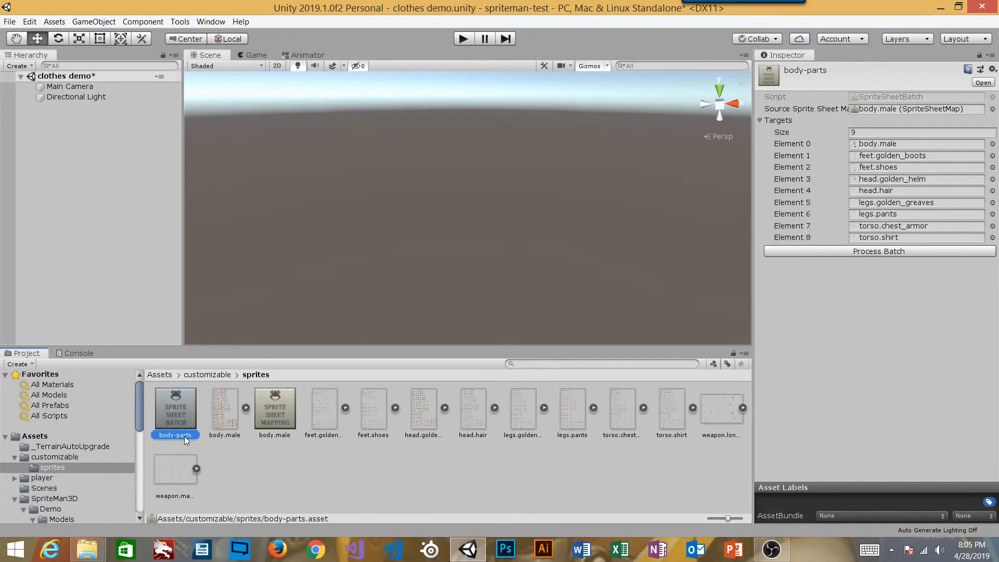
{"action": "left_click", "coordinate": [925, 253]}
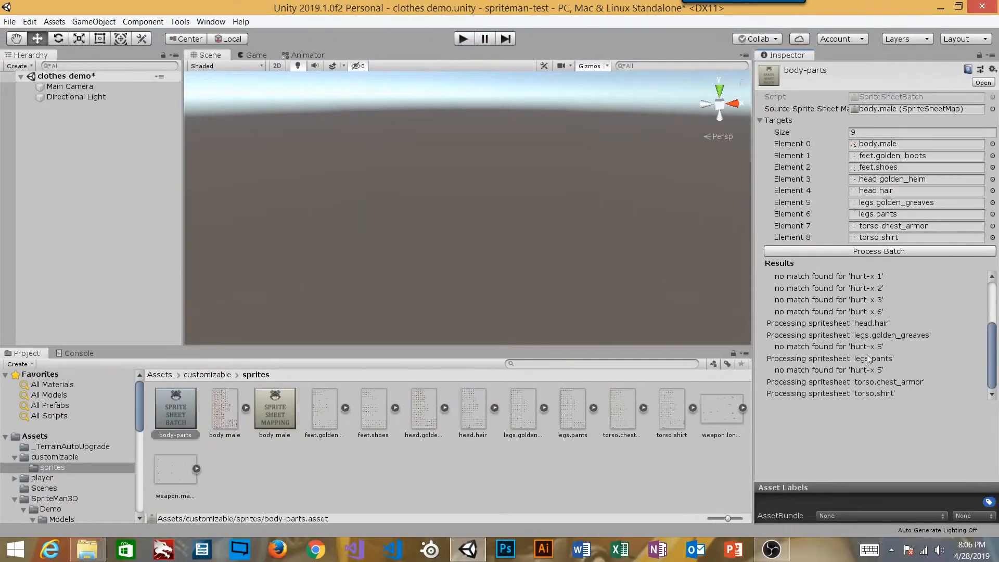
{"action": "scroll", "coordinate": [894, 344], "scroll_direction": "up", "scroll_amount": 3}
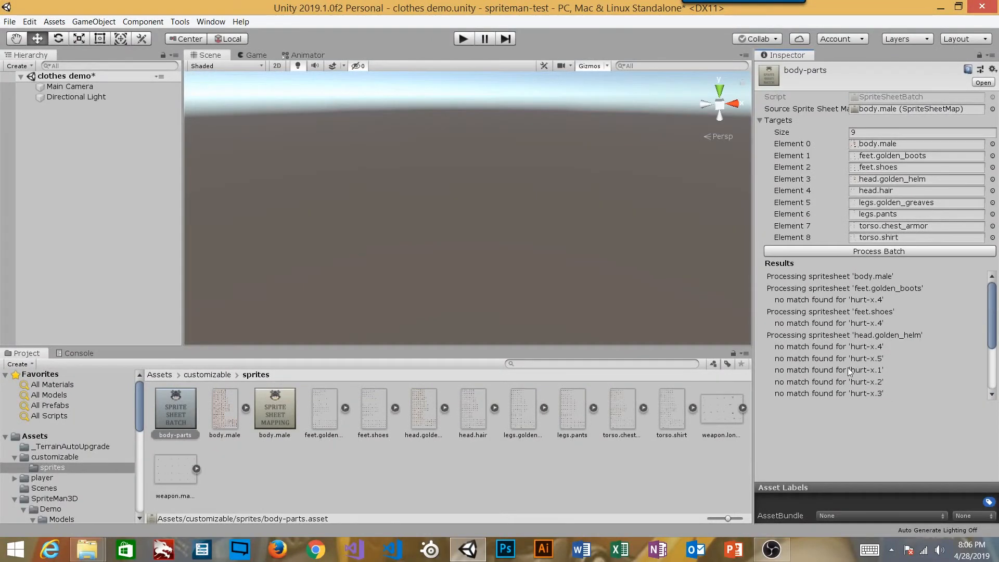
Expand the feet.golden_boots and feet.shoes sheets in turn to check their sprite names, and collapse them again.
{"action": "left_click", "coordinate": [345, 408]}
{"action": "left_click", "coordinate": [339, 407]}
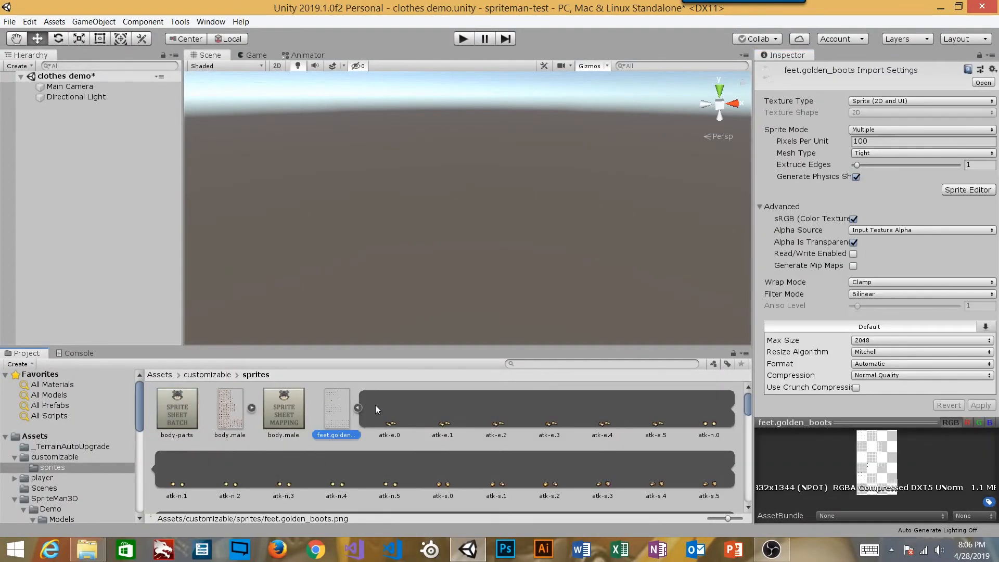
{"action": "left_click", "coordinate": [358, 407]}
{"action": "left_click", "coordinate": [411, 408]}
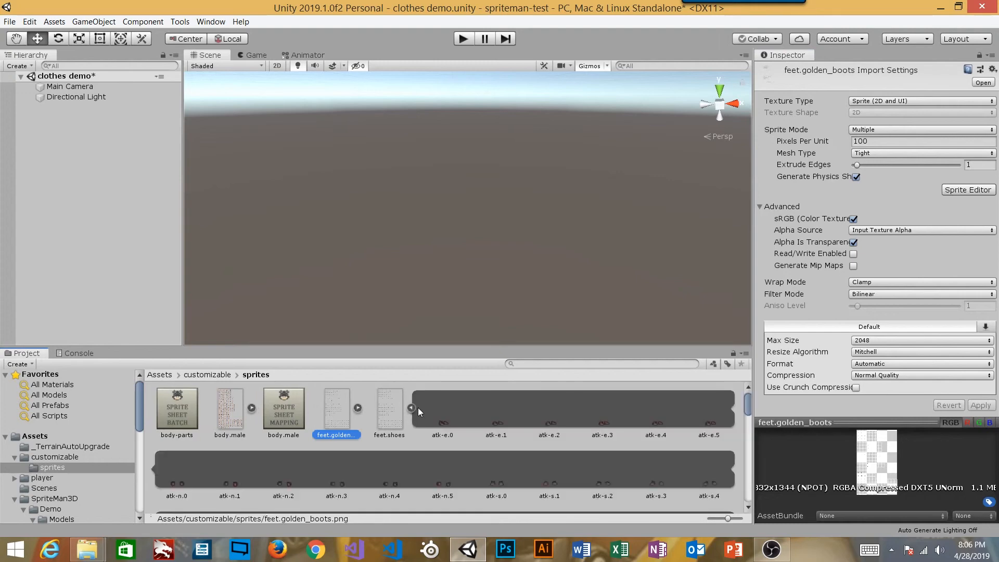
{"action": "left_click", "coordinate": [413, 405]}
Open the feet.shoes sheet in the Sprite Editor and inspect the name and pivot of the fifth sprite in its first row.
{"action": "left_click", "coordinate": [378, 410]}
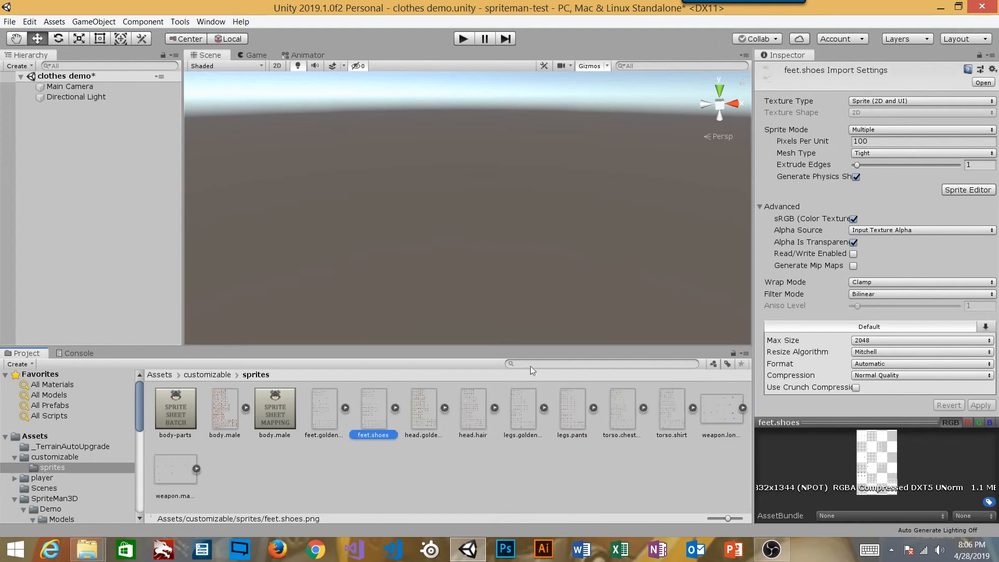
{"action": "left_click", "coordinate": [964, 190]}
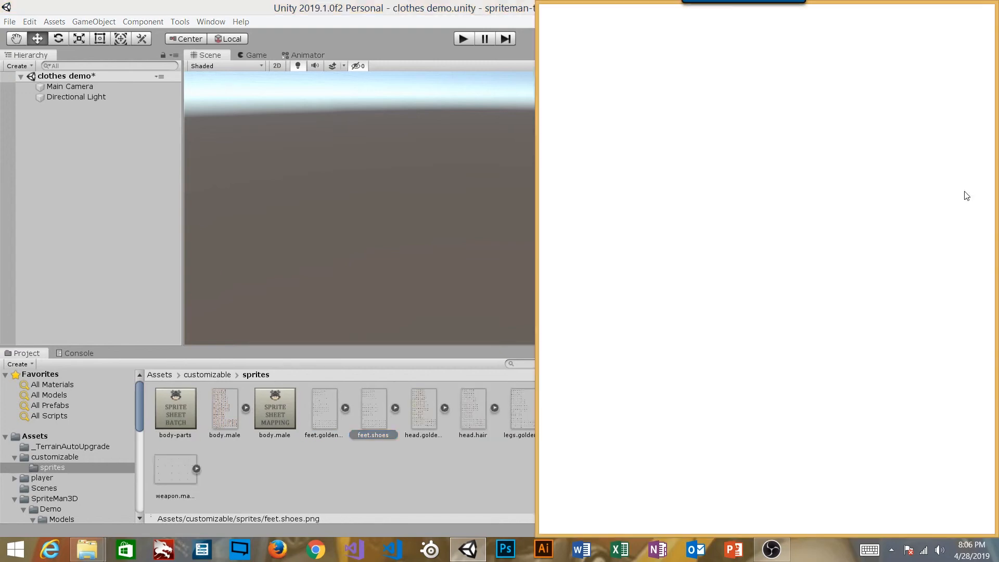
{"action": "left_click", "coordinate": [716, 68]}
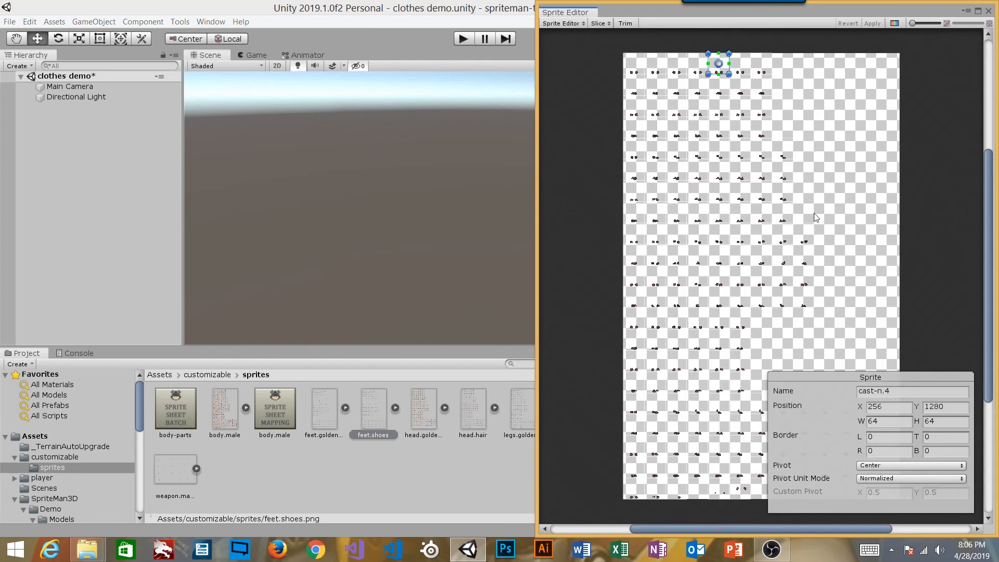